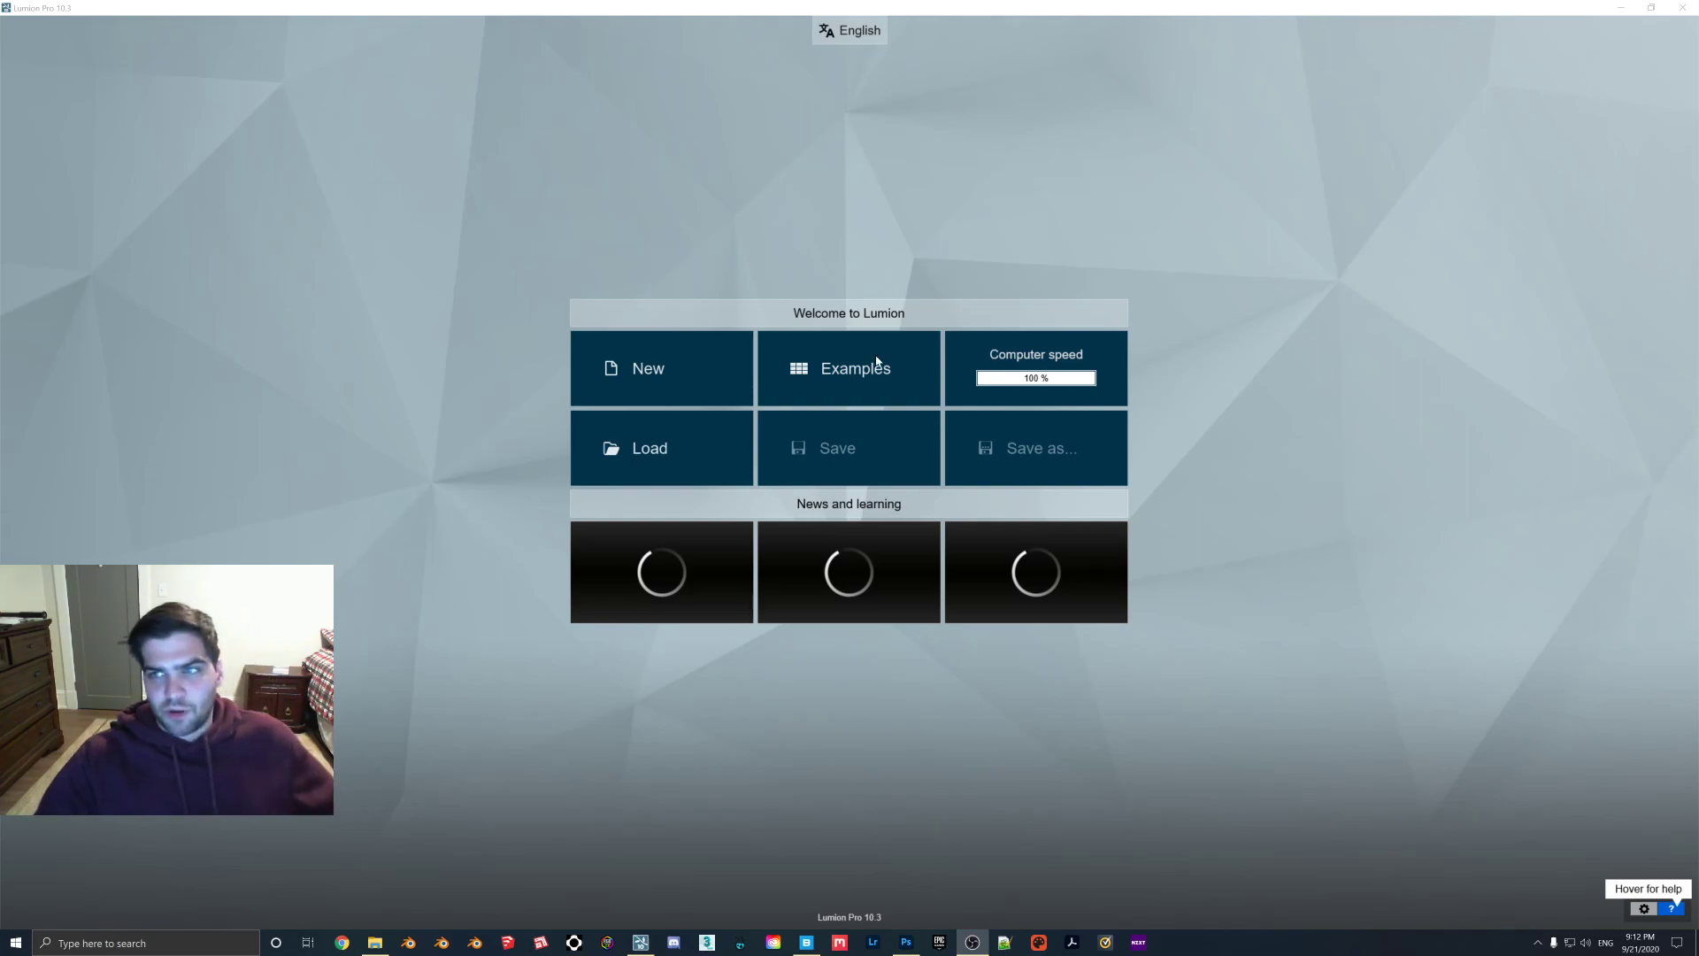
Start a new scene on the flat grass landscape.
click(688, 369)
click(682, 443)
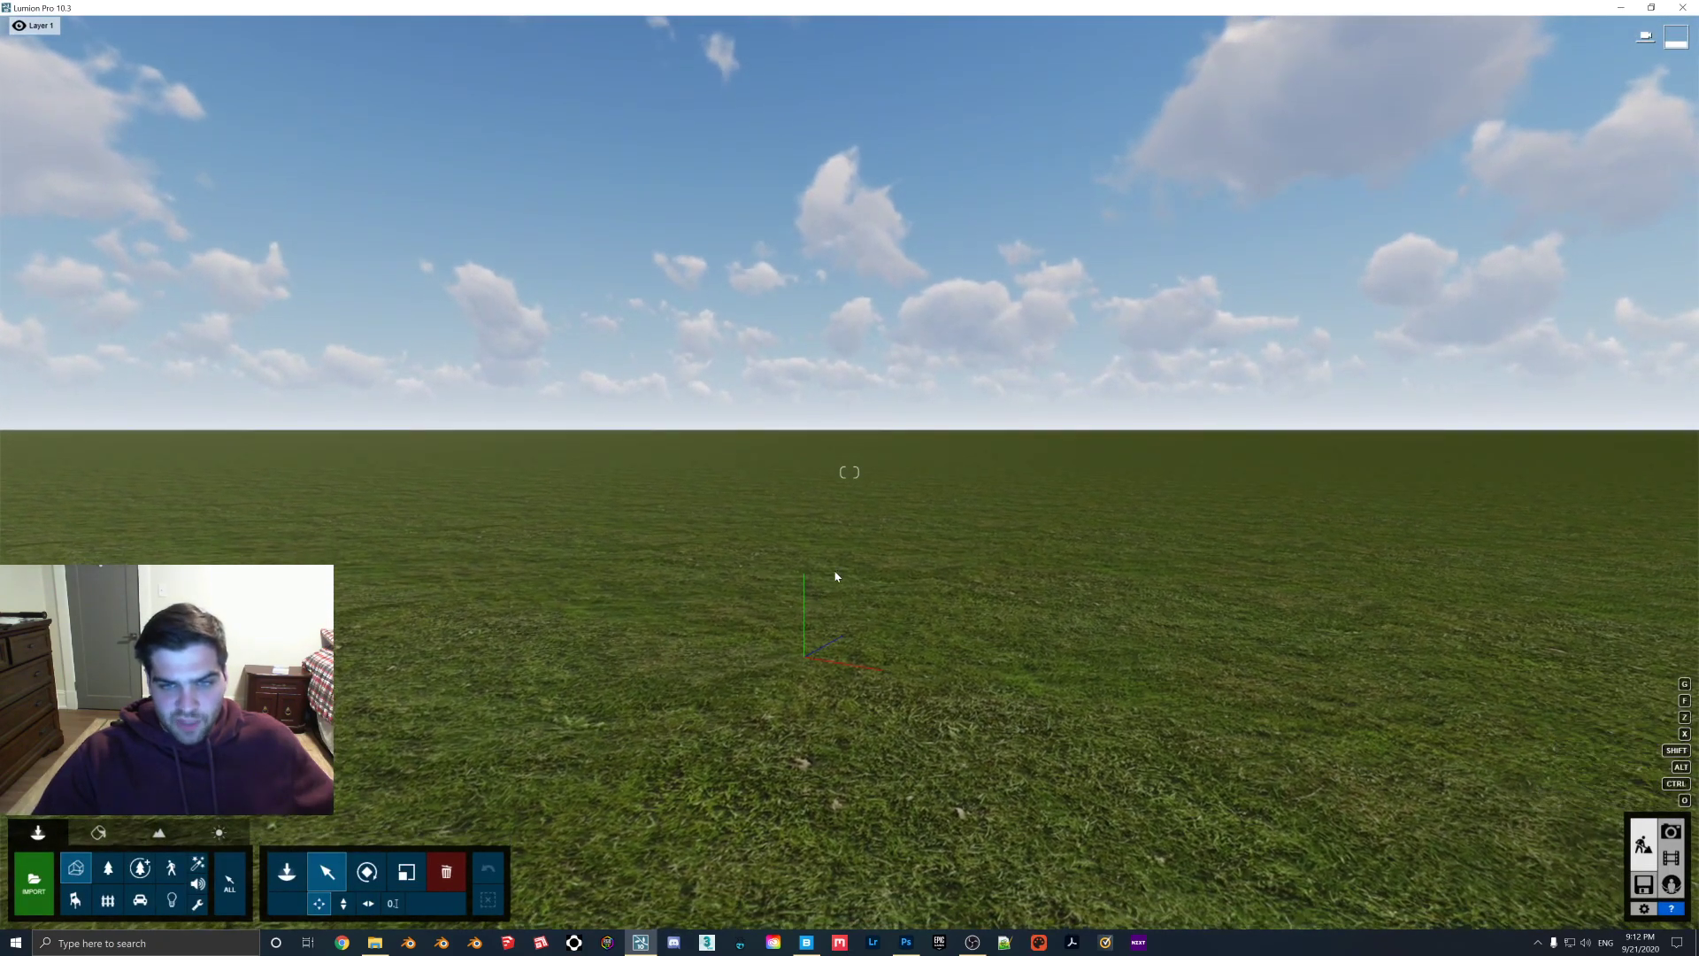
key(w)
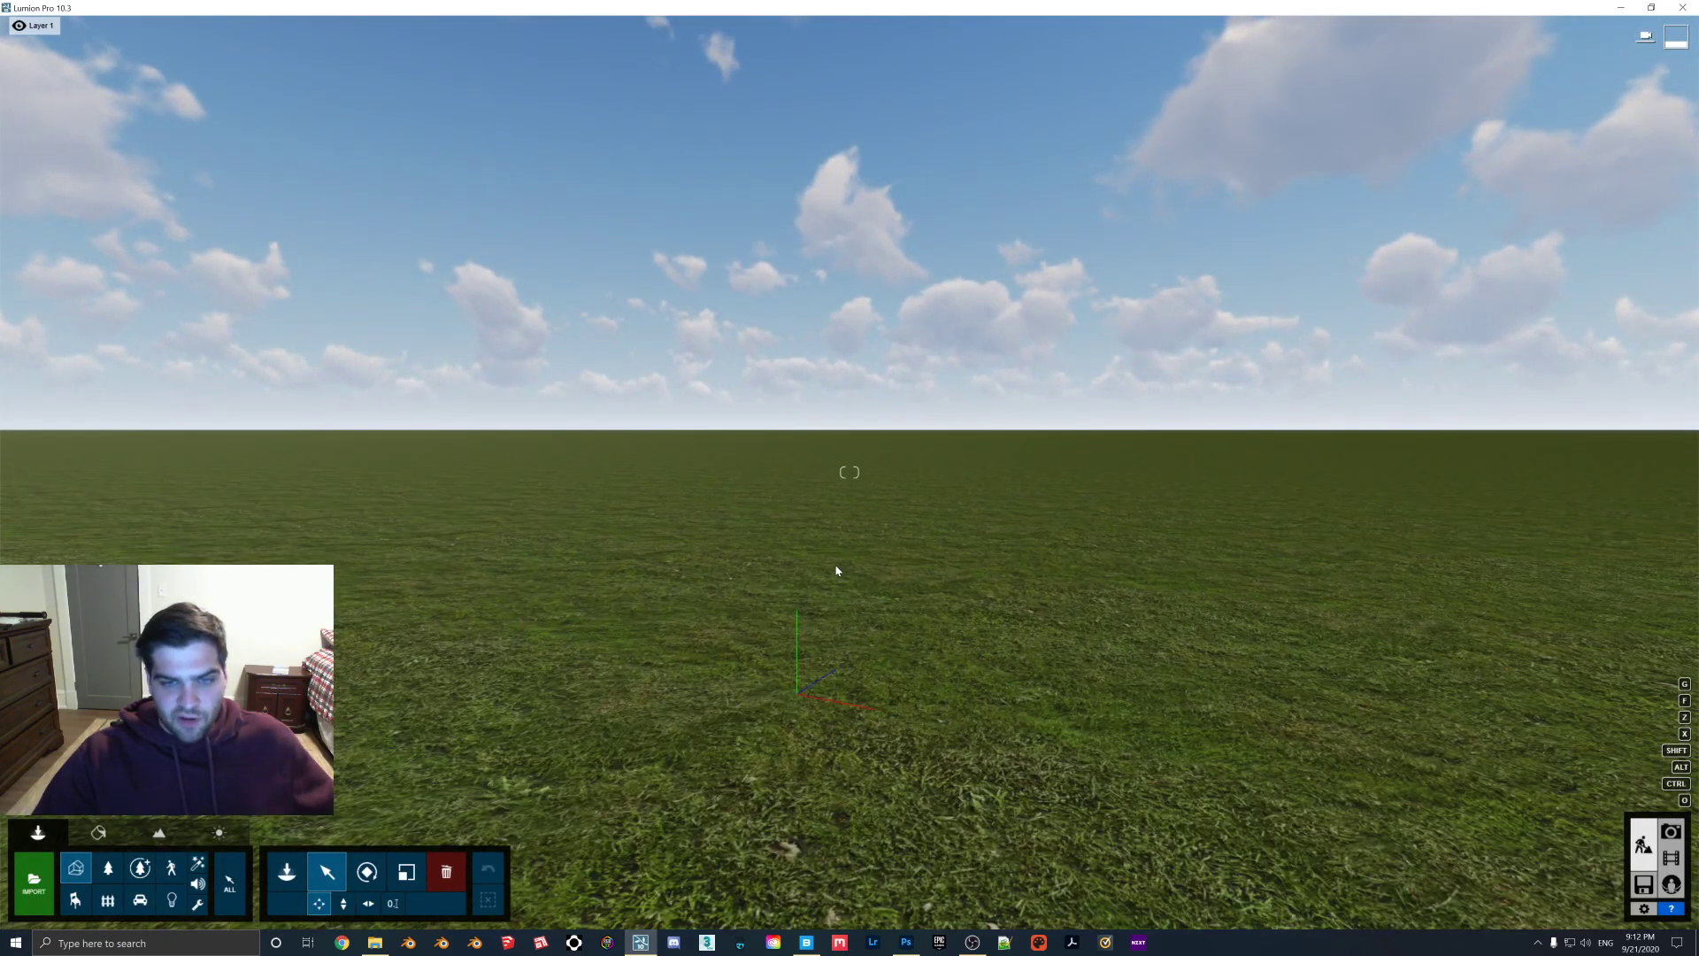
Place the GrassHill flower hill from the imported models library onto the grass in front of the camera.
click(36, 881)
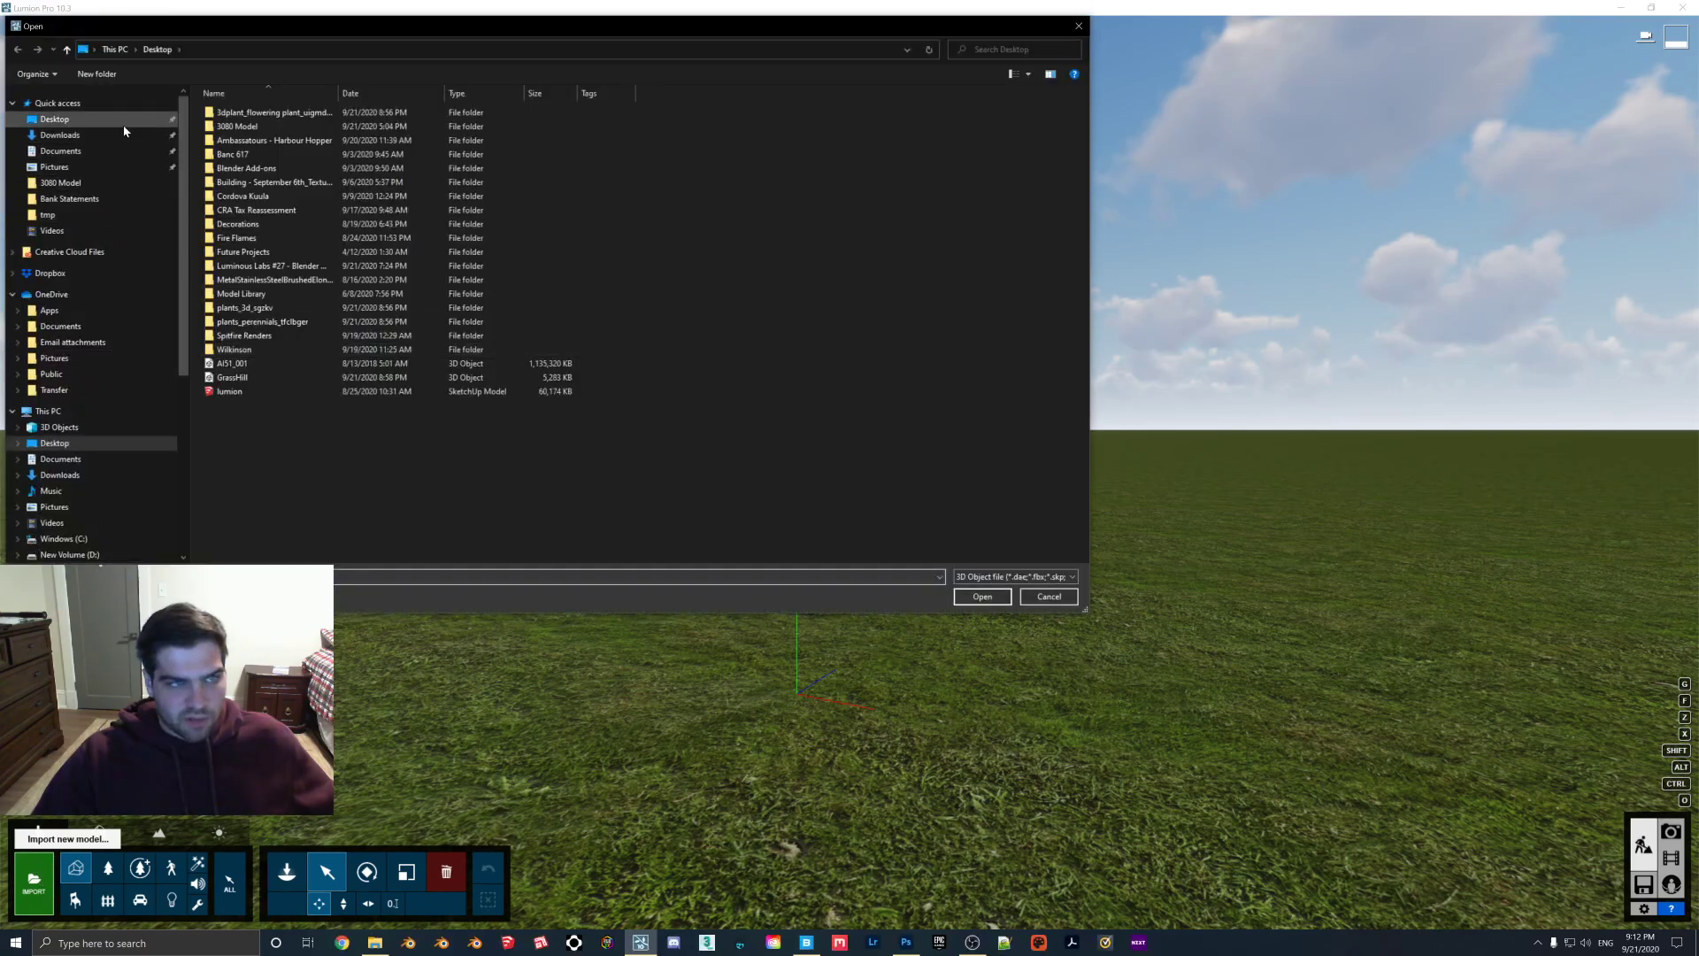
click(1078, 27)
click(287, 872)
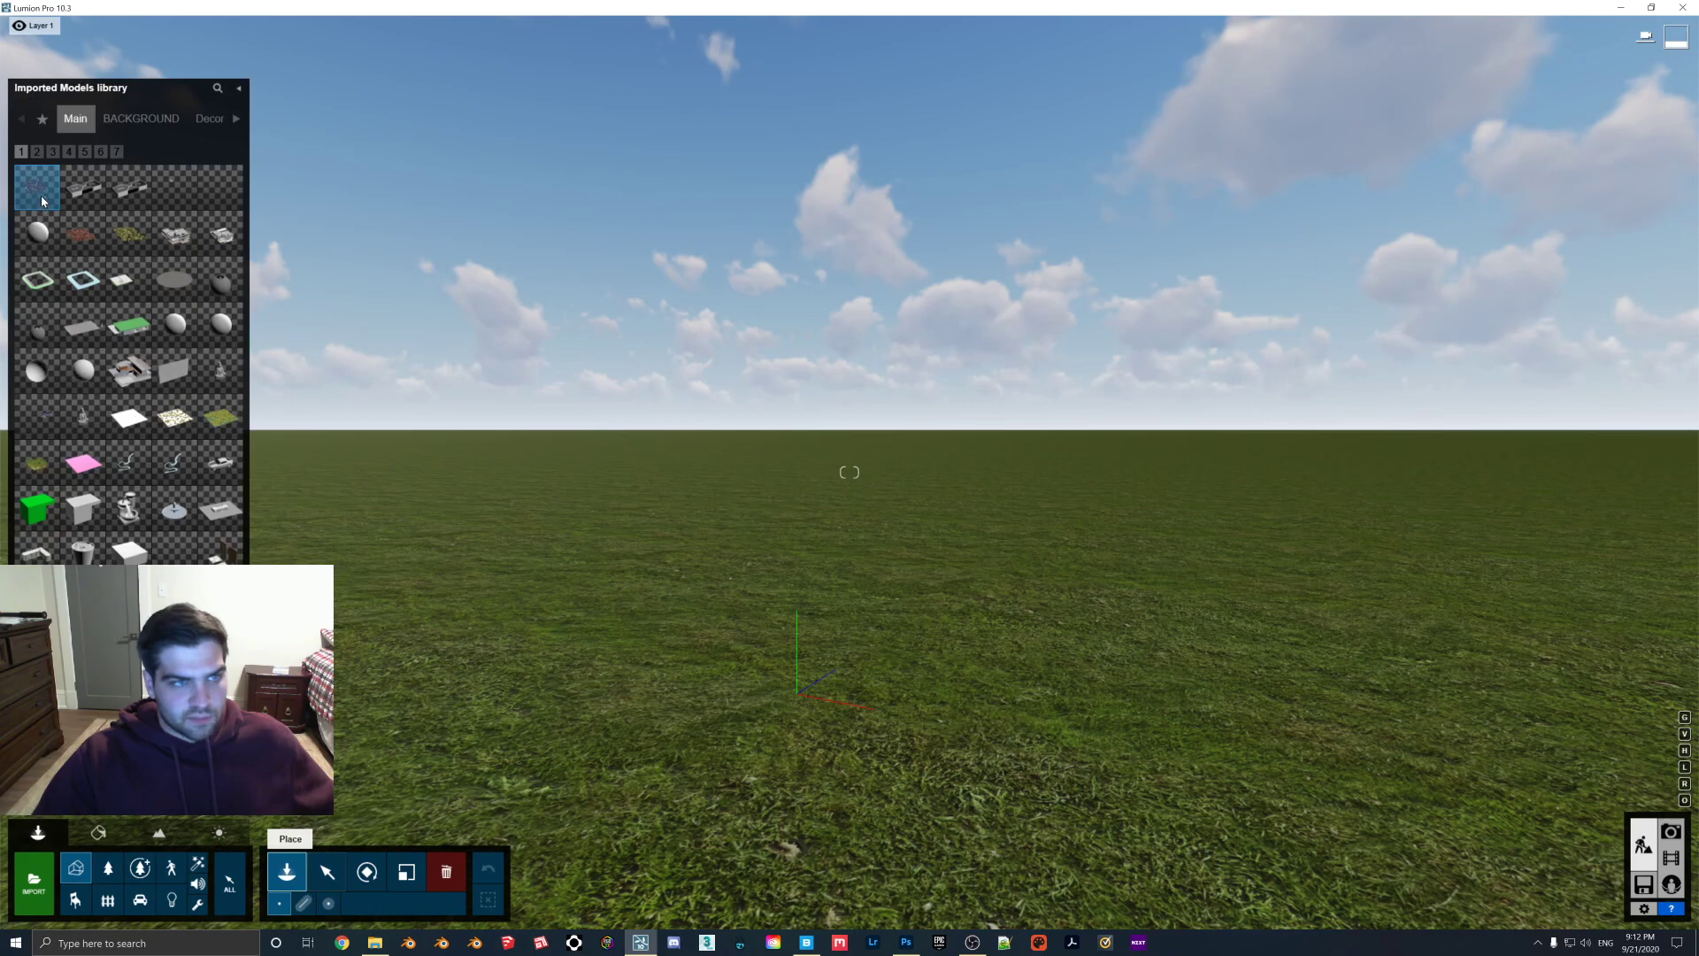
click(819, 582)
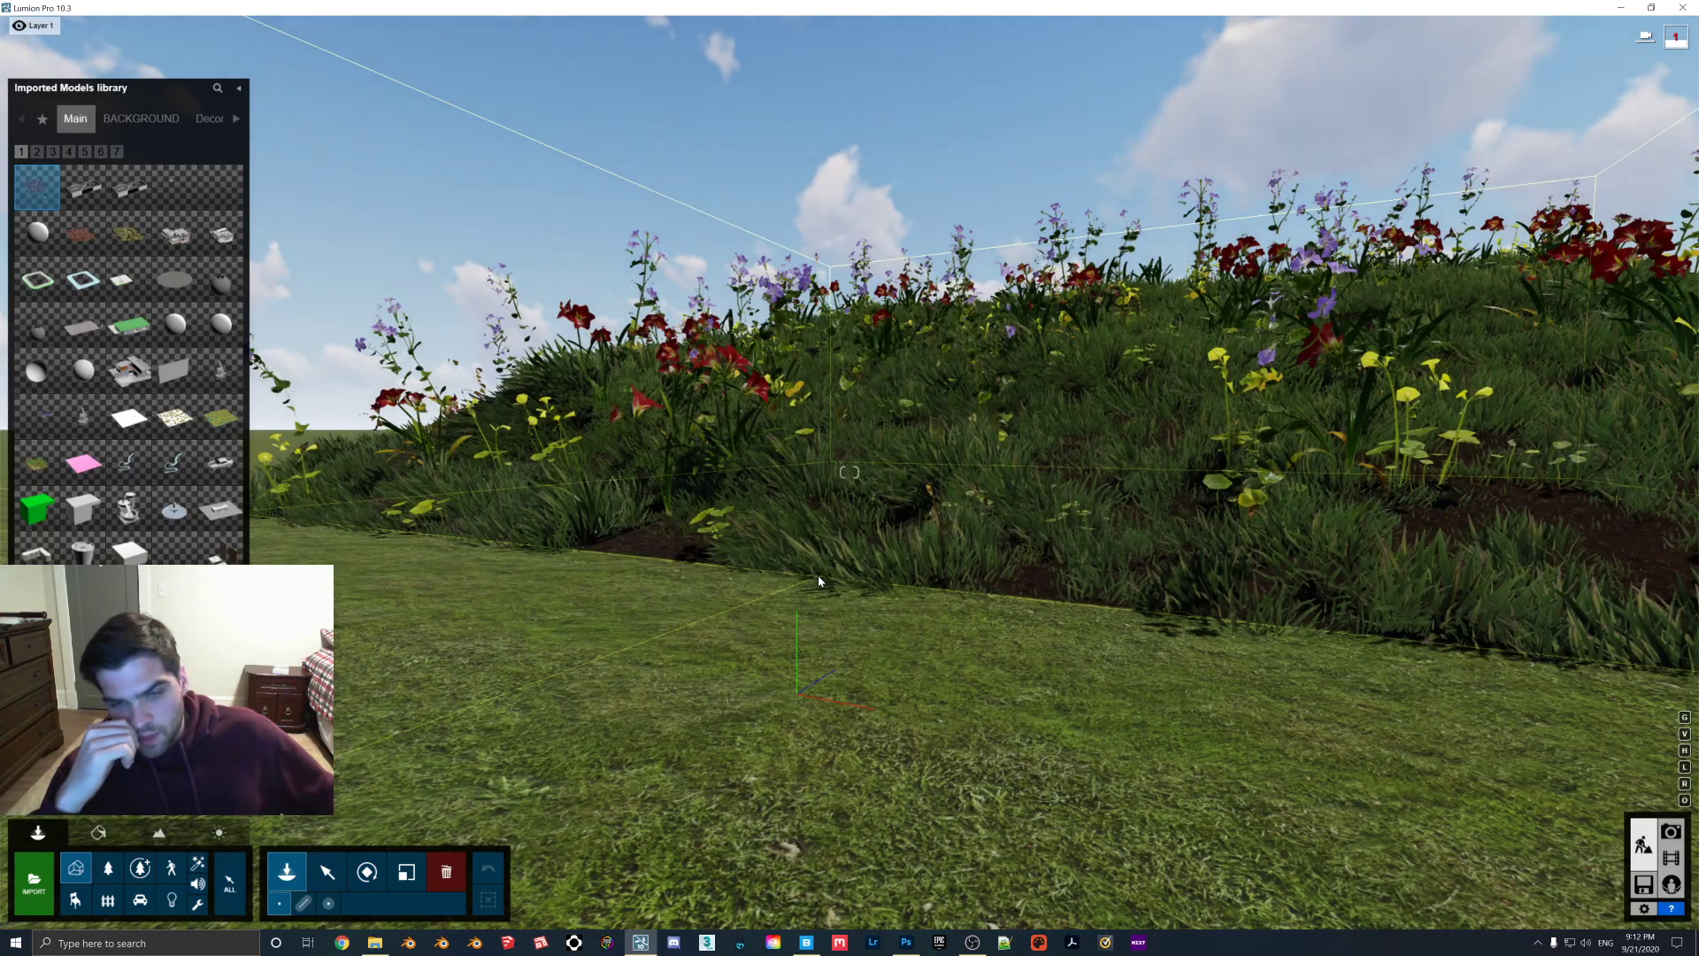
Select the placed GrassHill model and examine its flower petals, leaves and grass up close.
key(w)
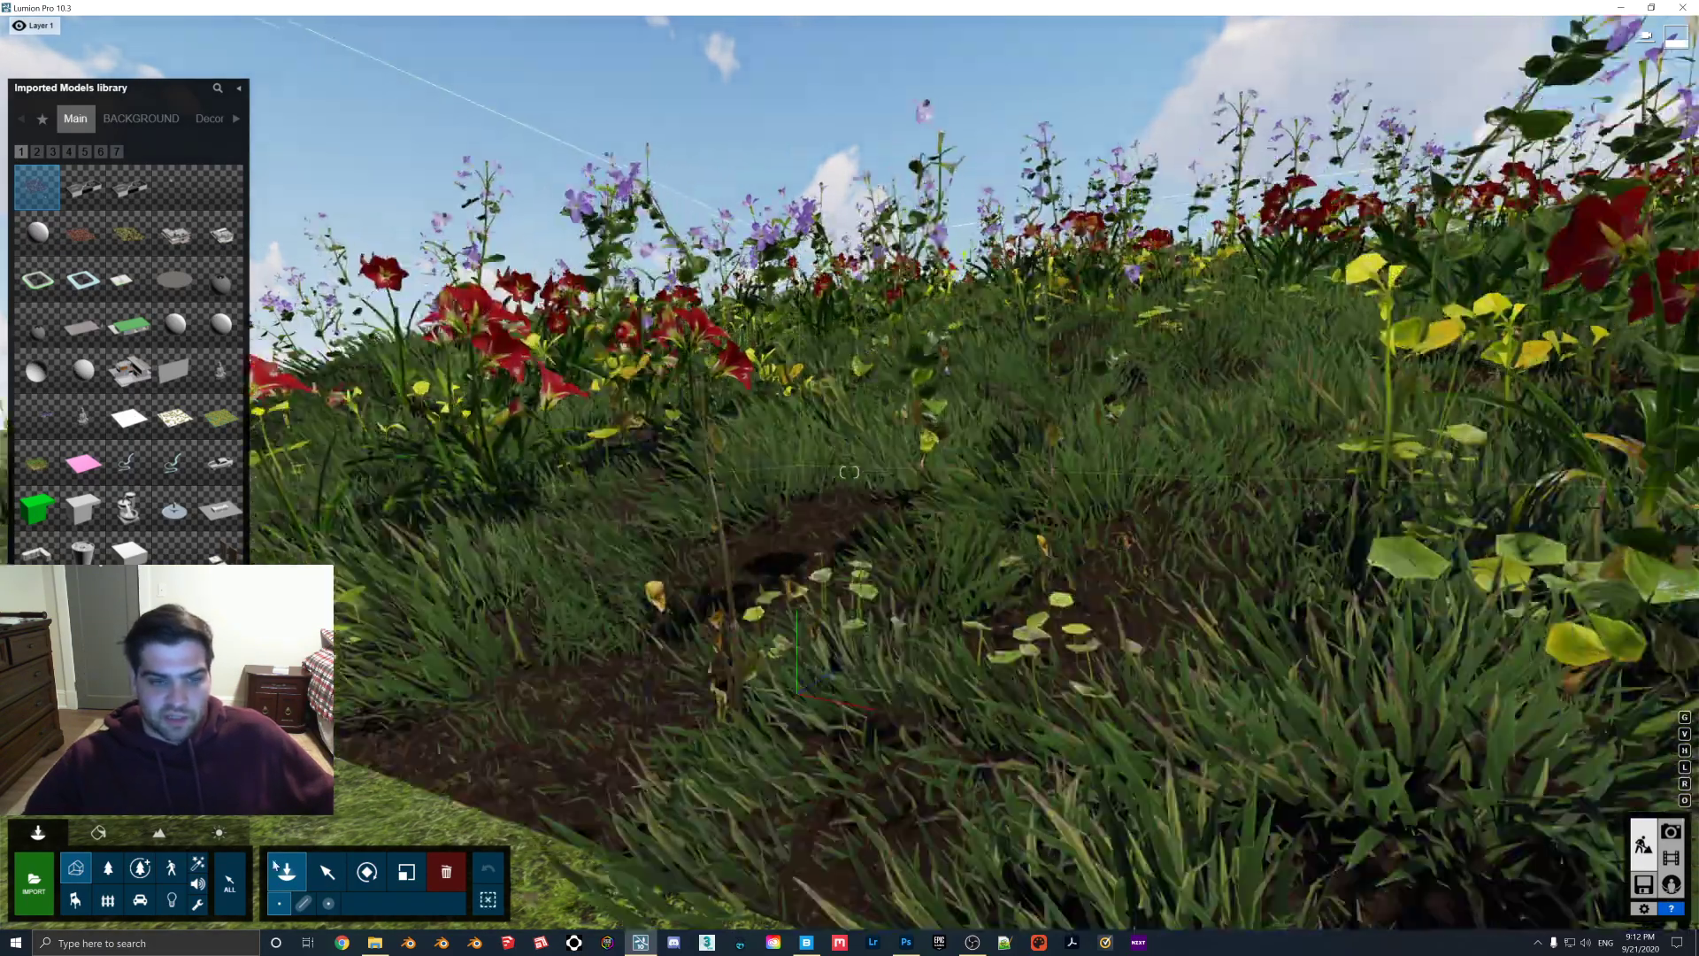
key(s)
click(327, 872)
key(w)
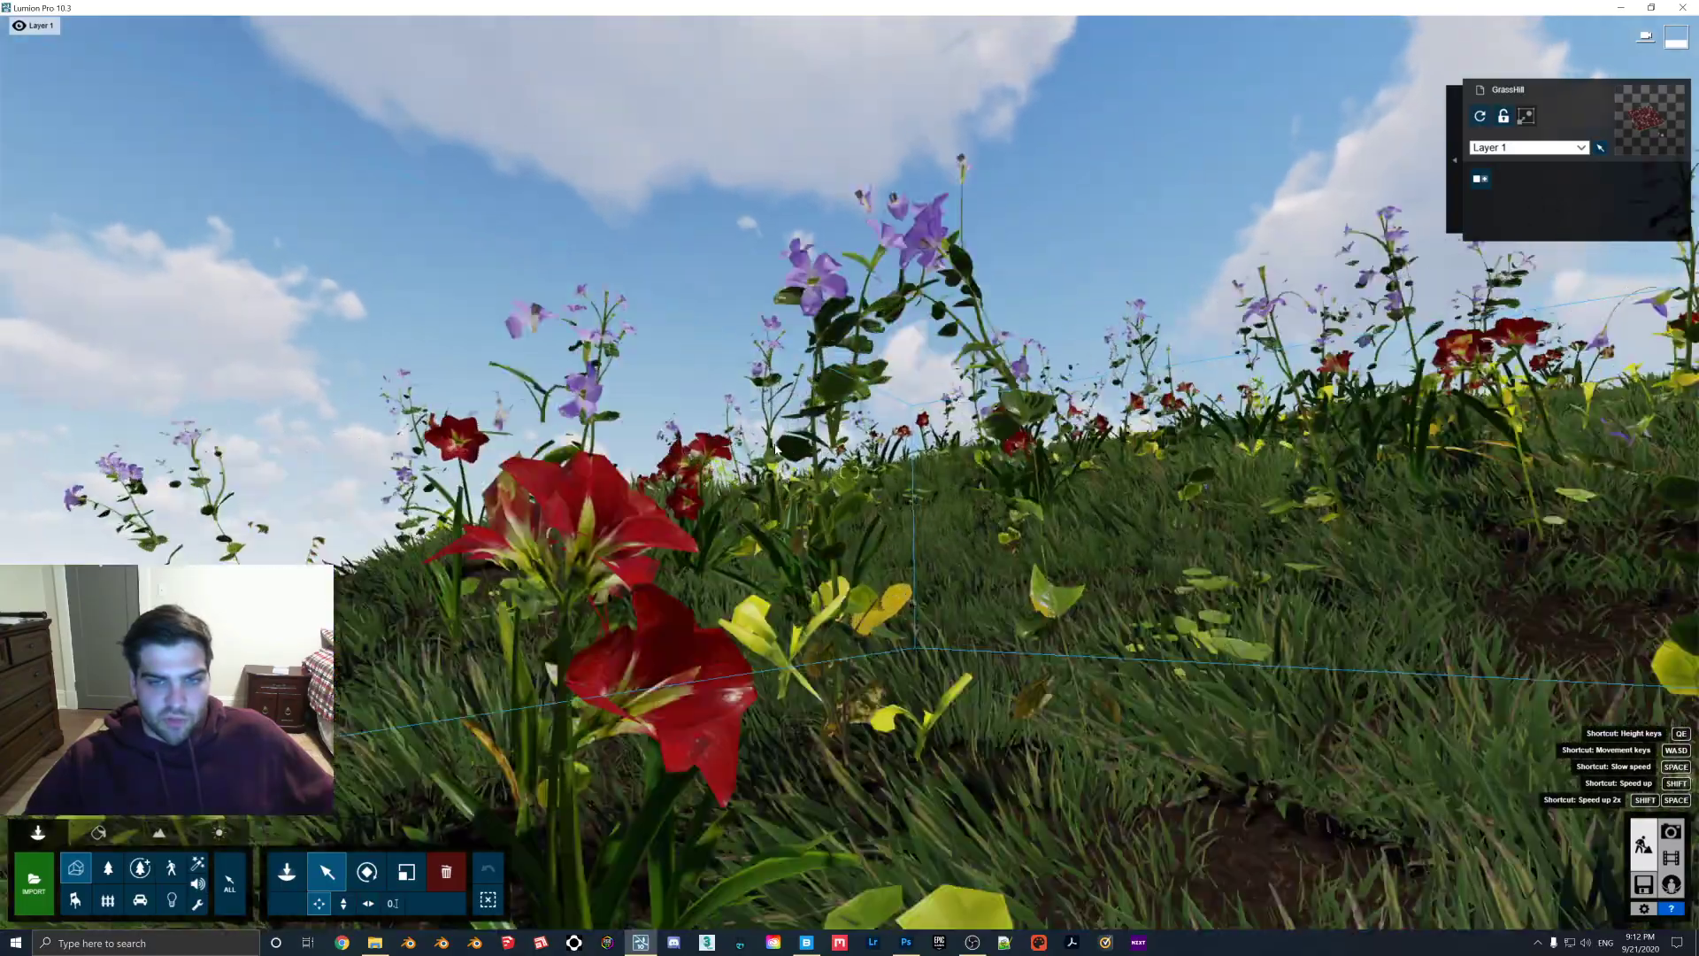
key(s)
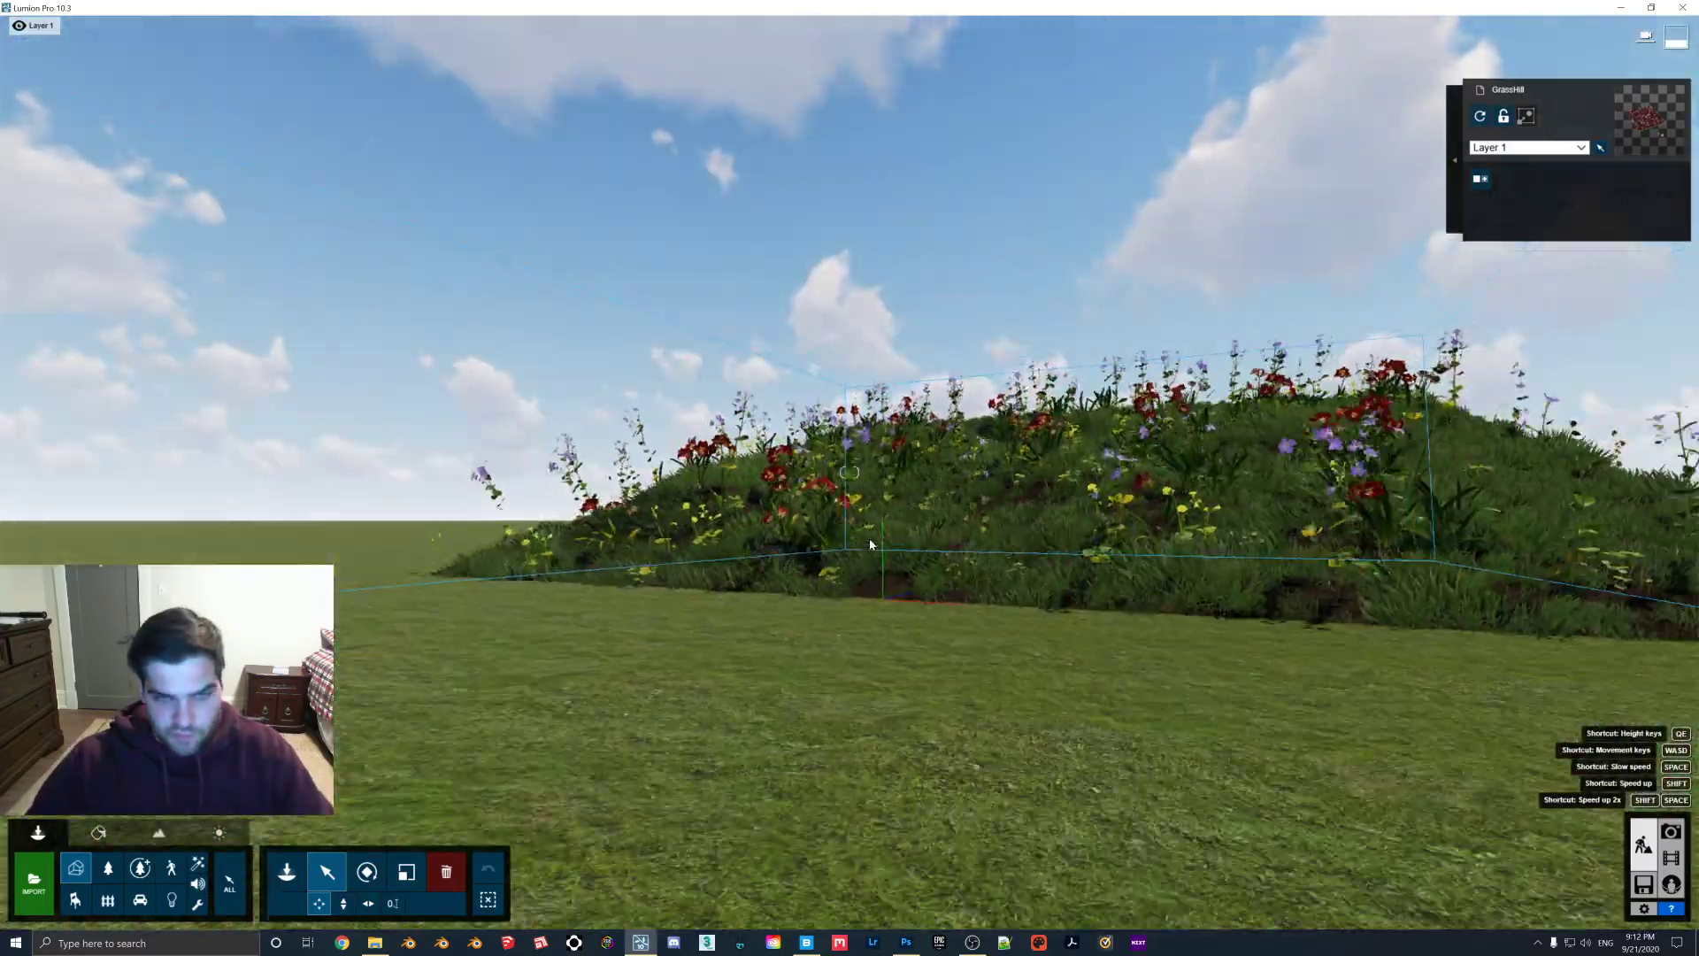
key(w)
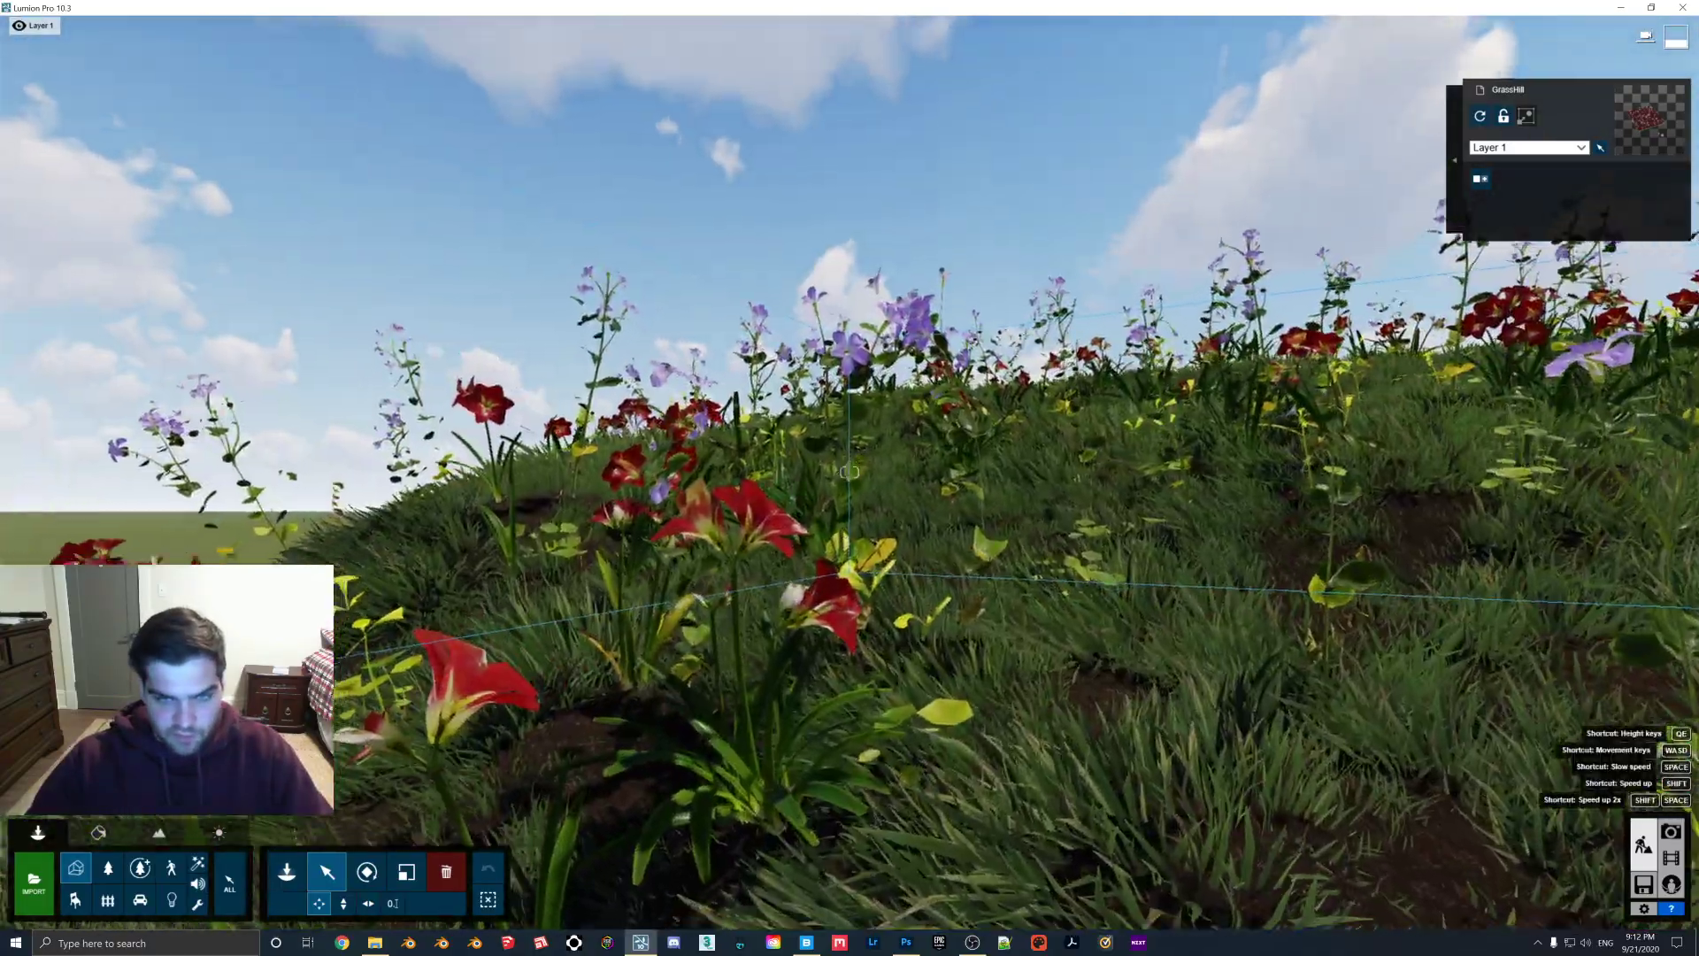
key(w)
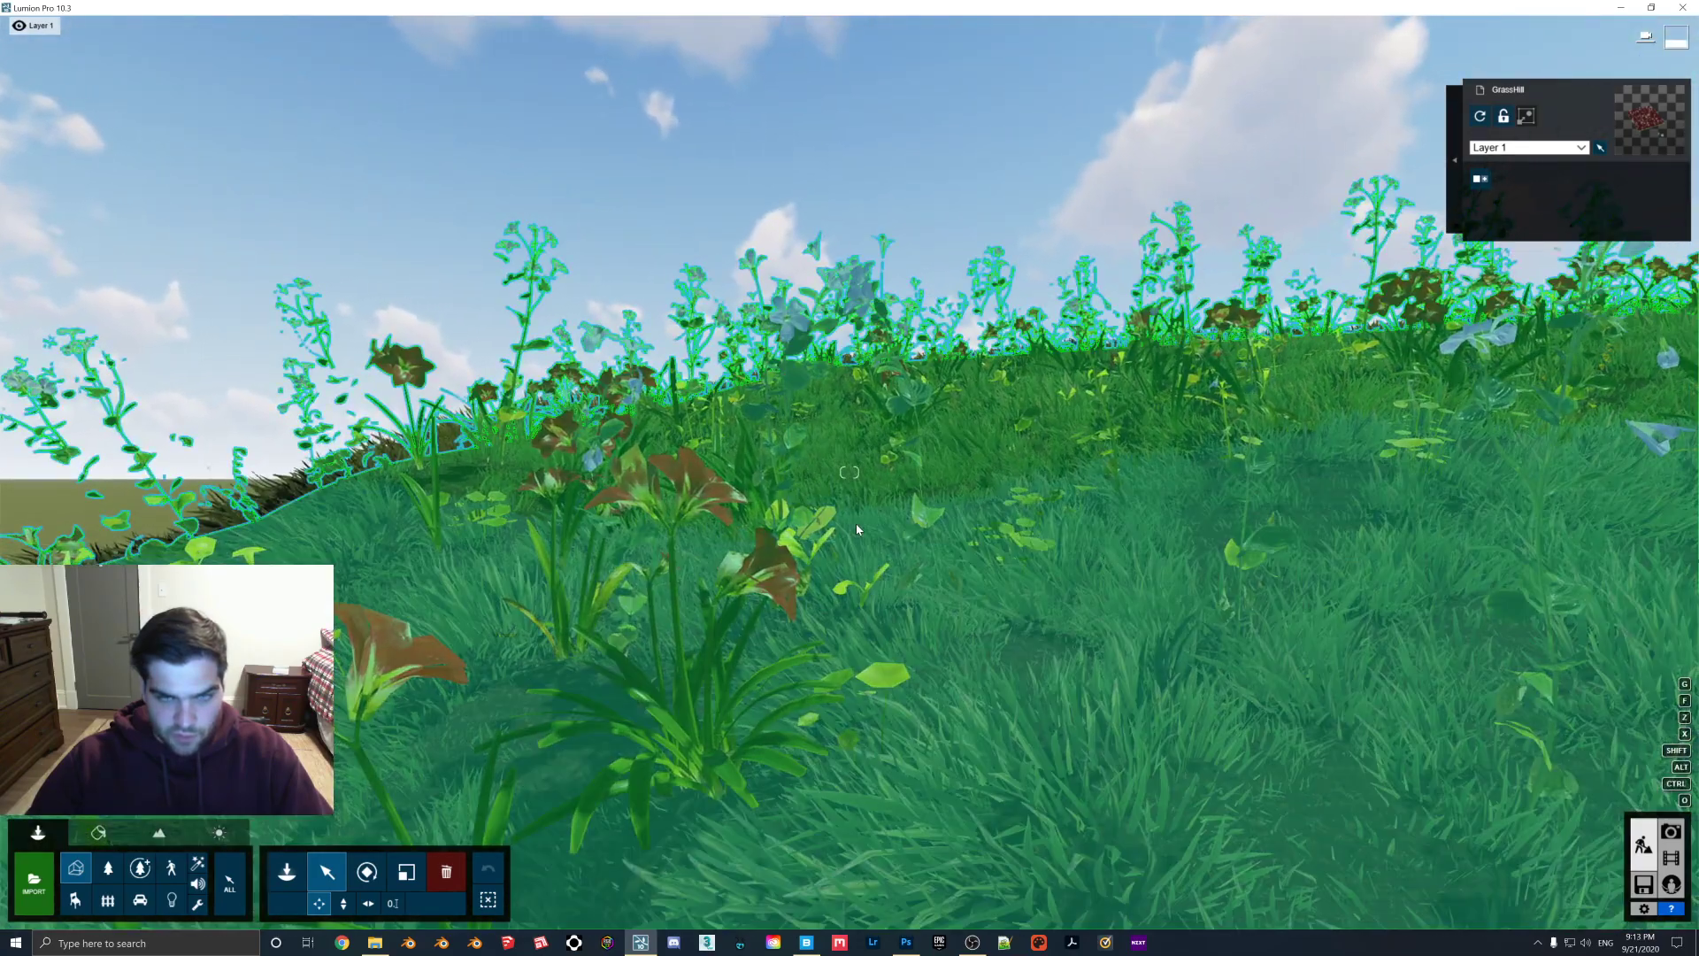
key(w)
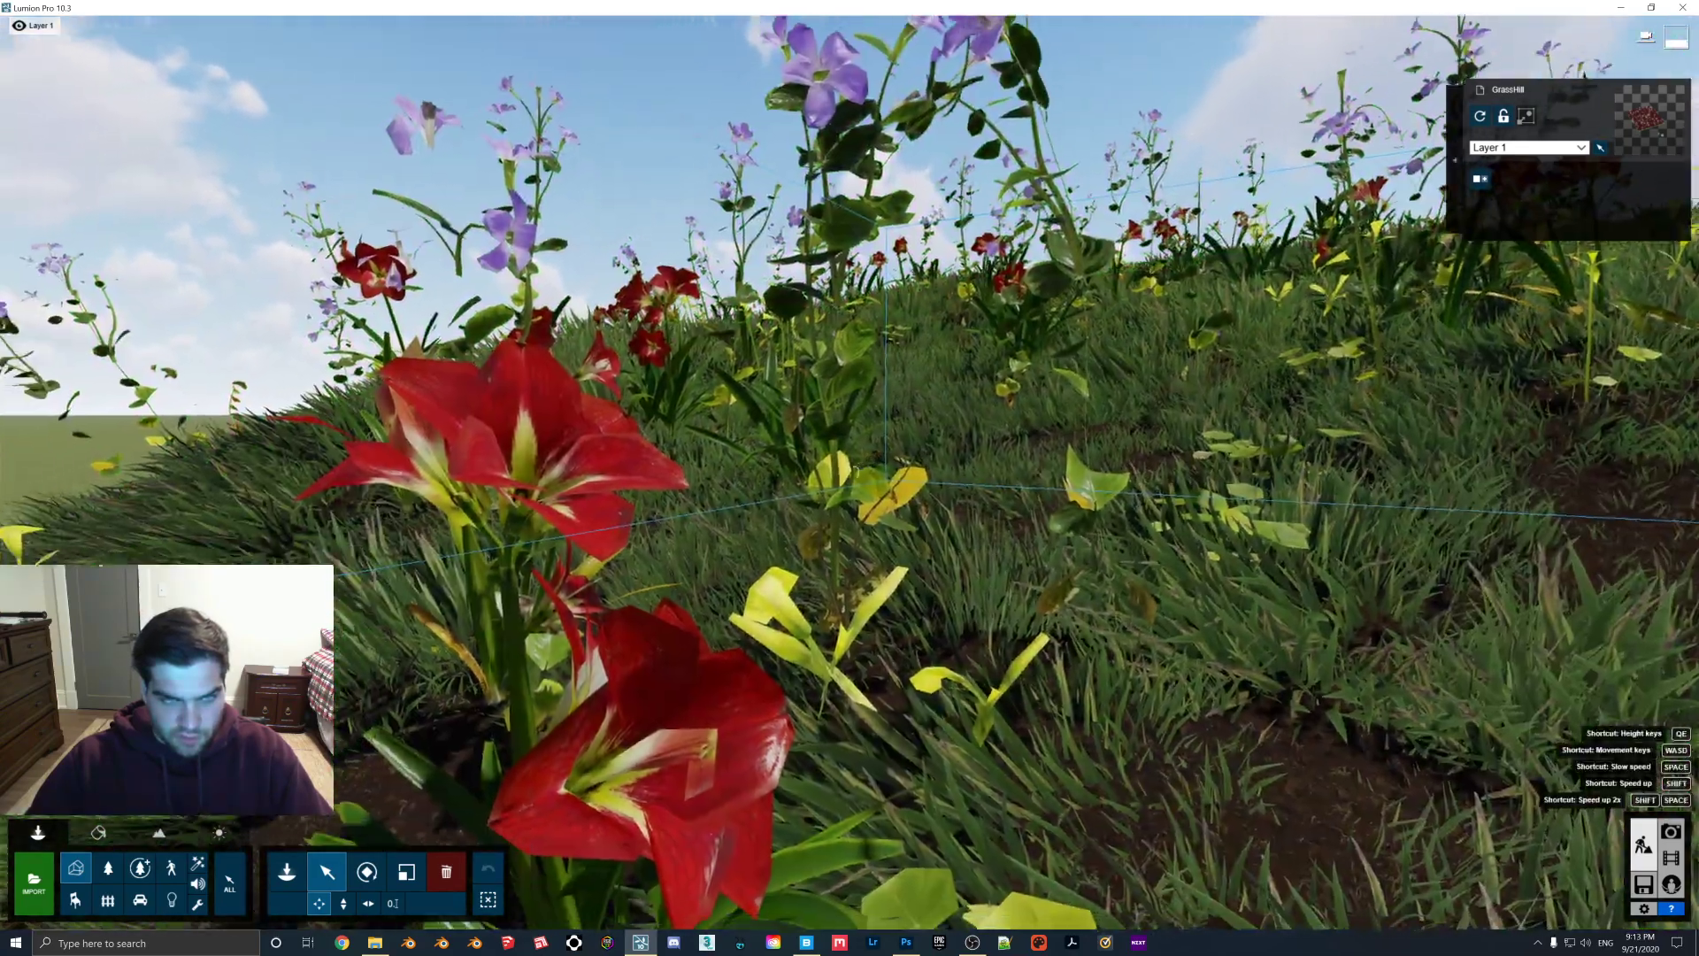
drag(584, 376, 539, 409)
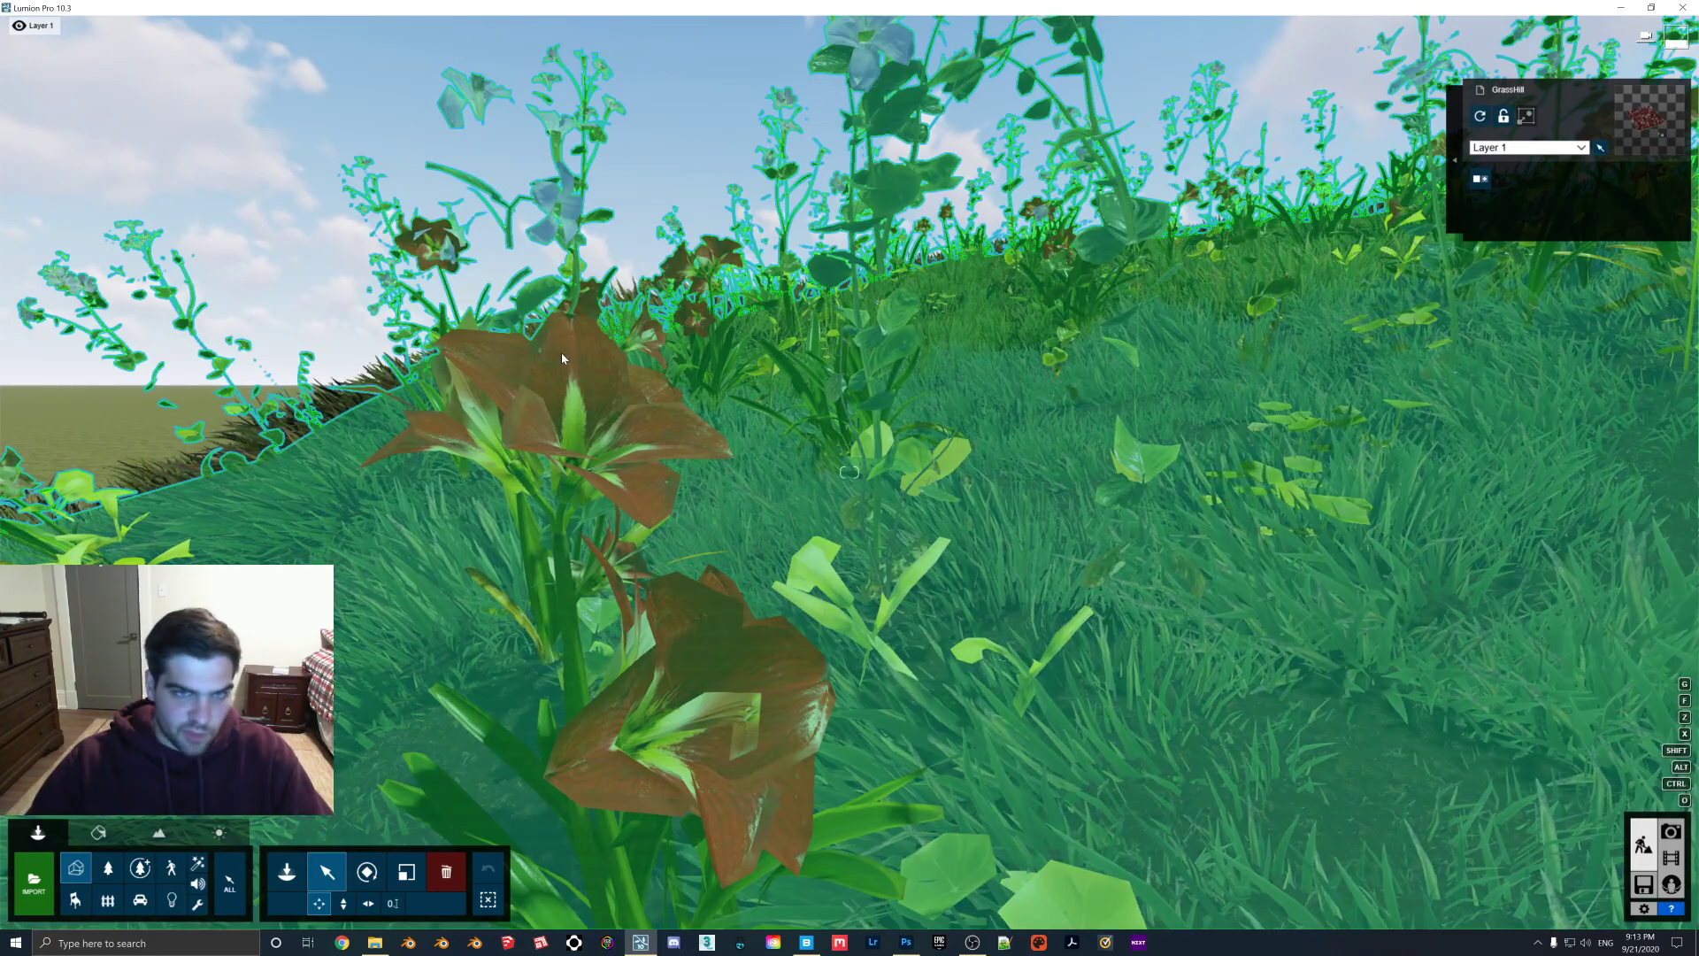
scroll(655, 439, down, 3)
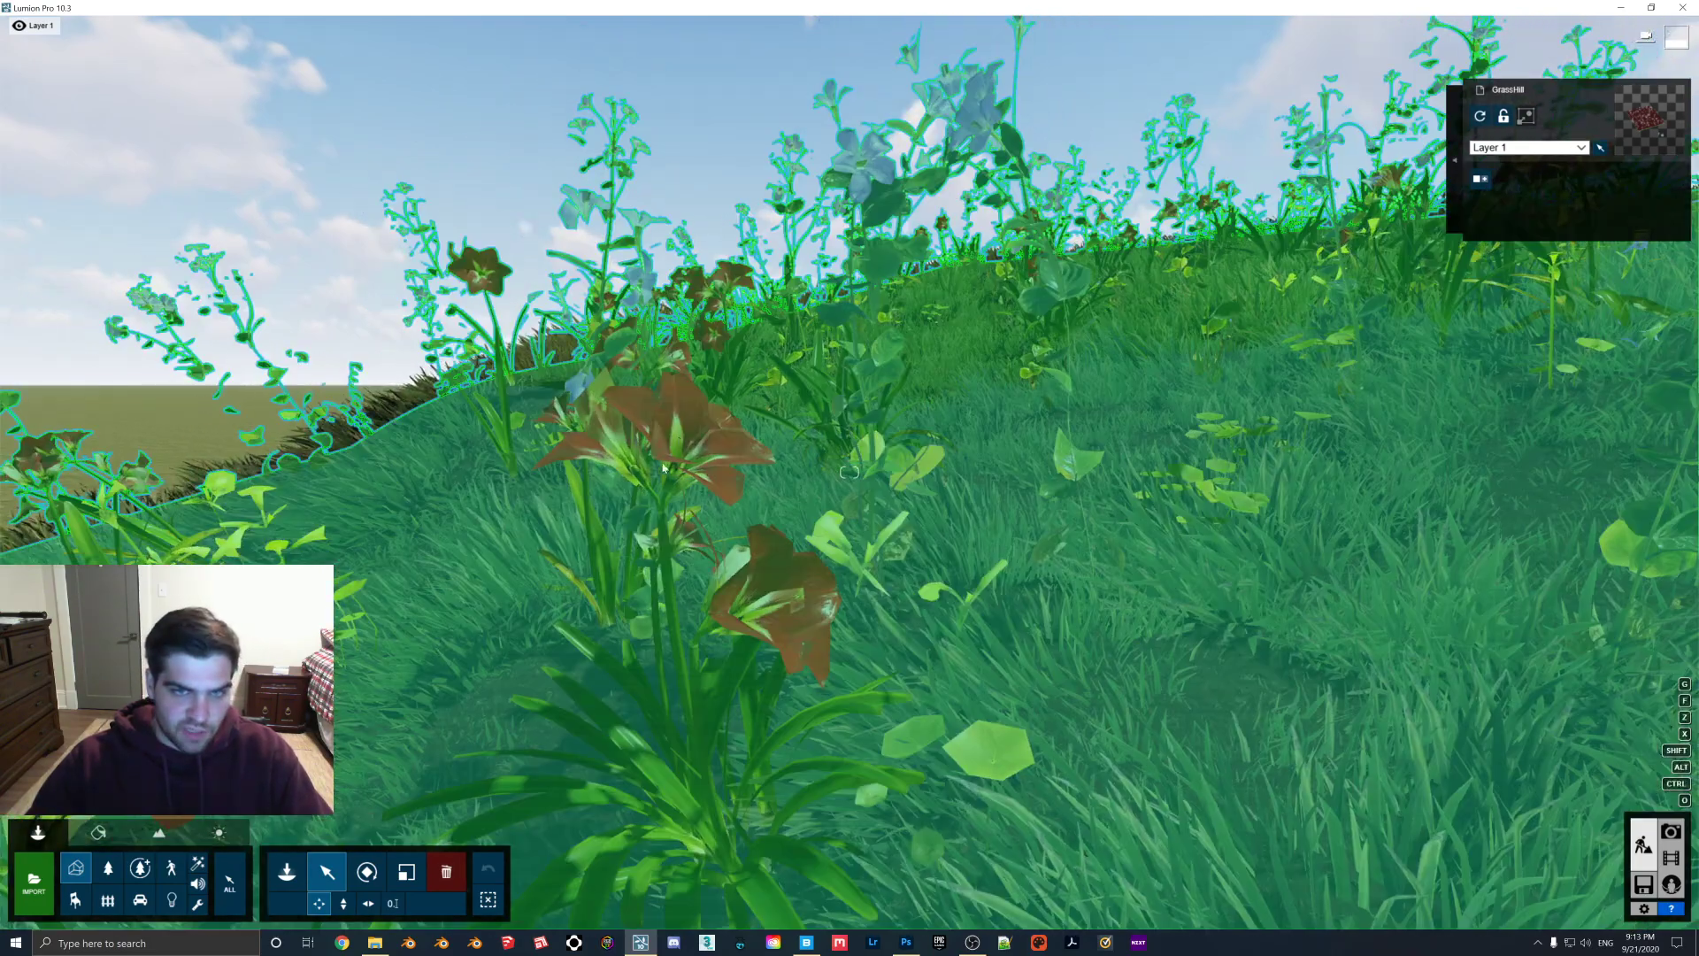
scroll(690, 469, down, 1)
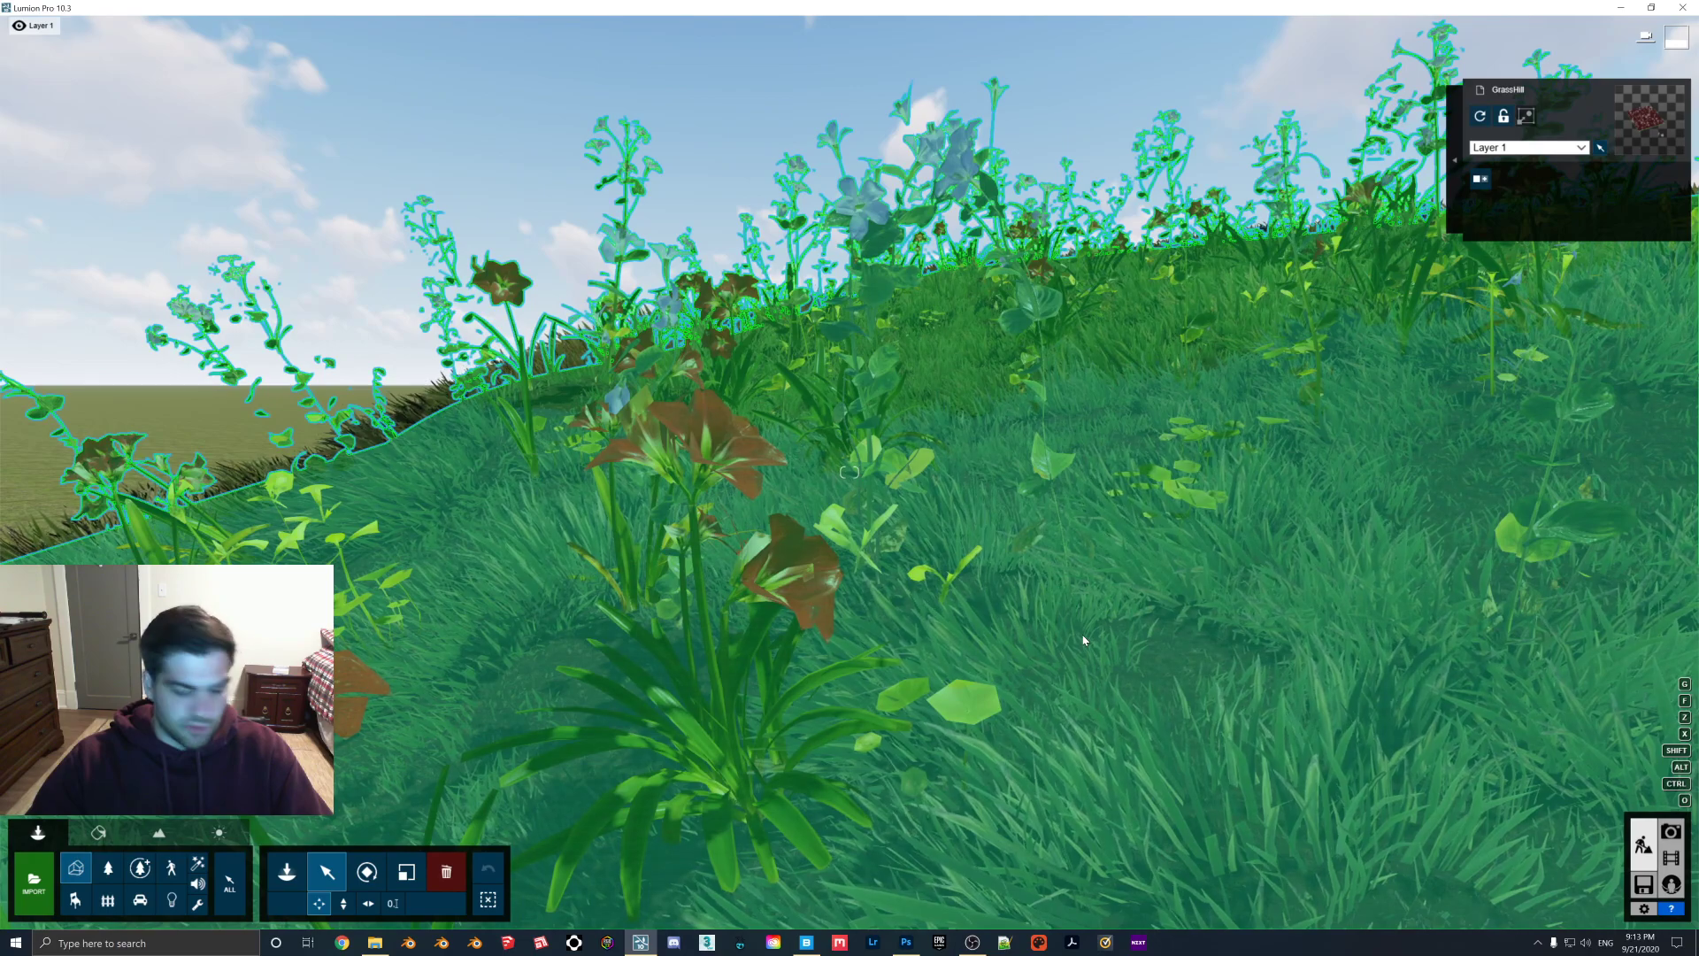
Switch to Photoshop and quit it, discarding the changes to the open Amaryllis opacity and albedo images.
click(906, 942)
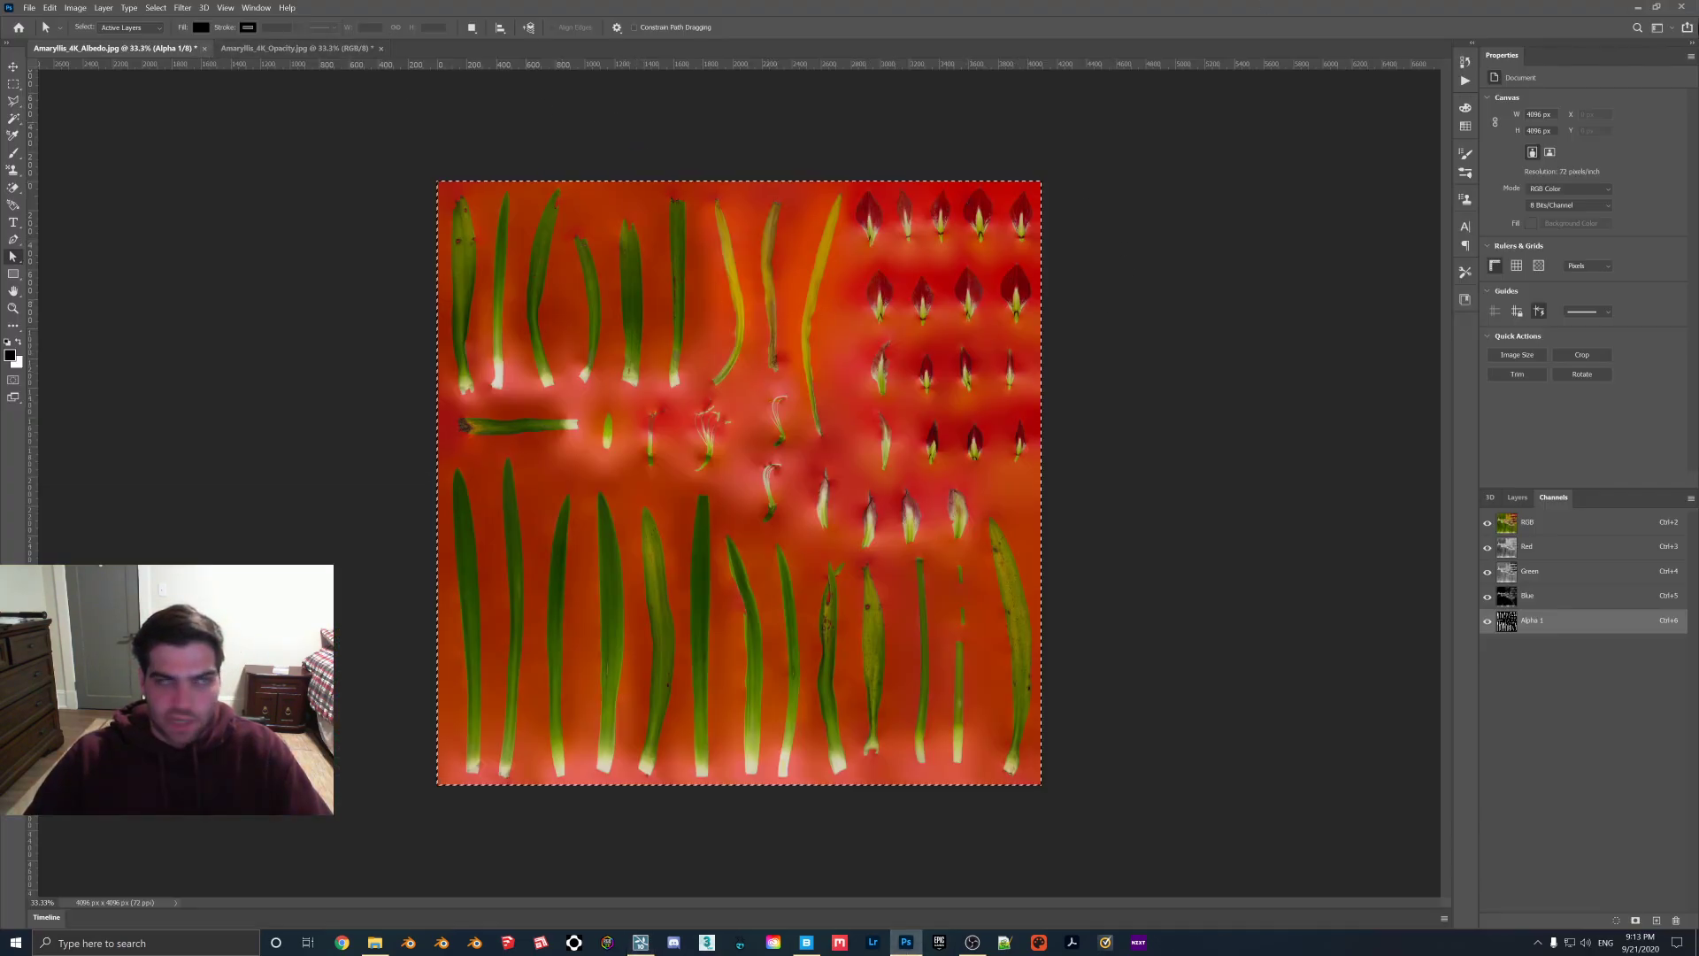
click(1681, 8)
click(881, 351)
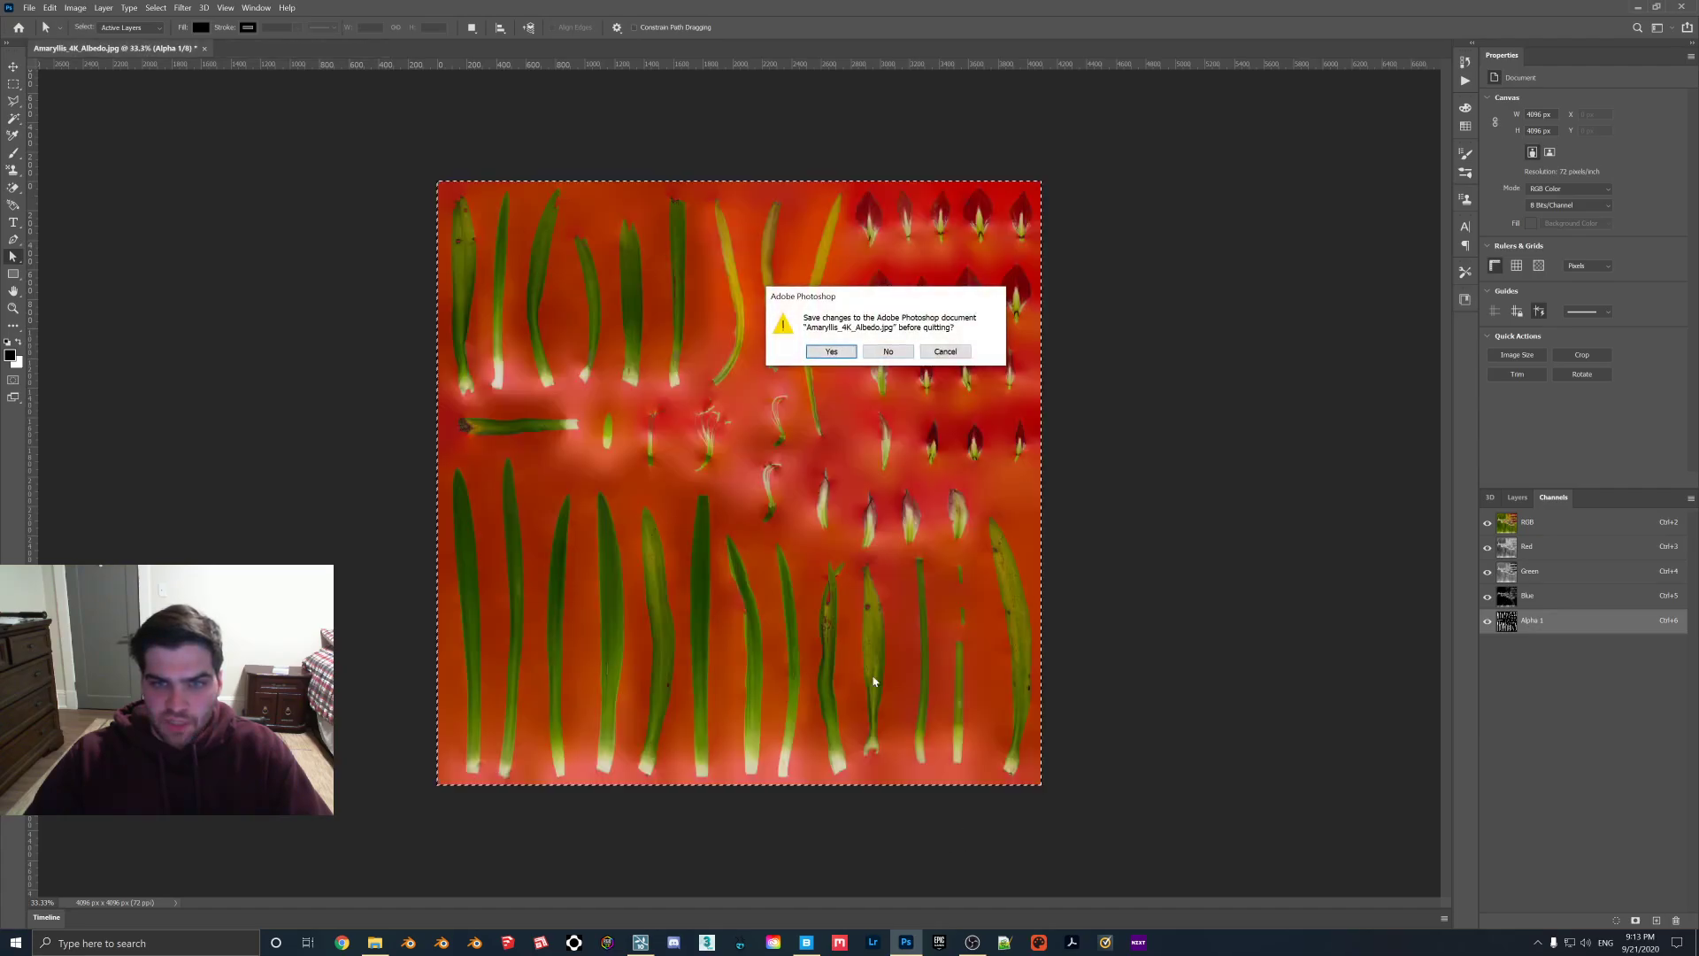
click(877, 352)
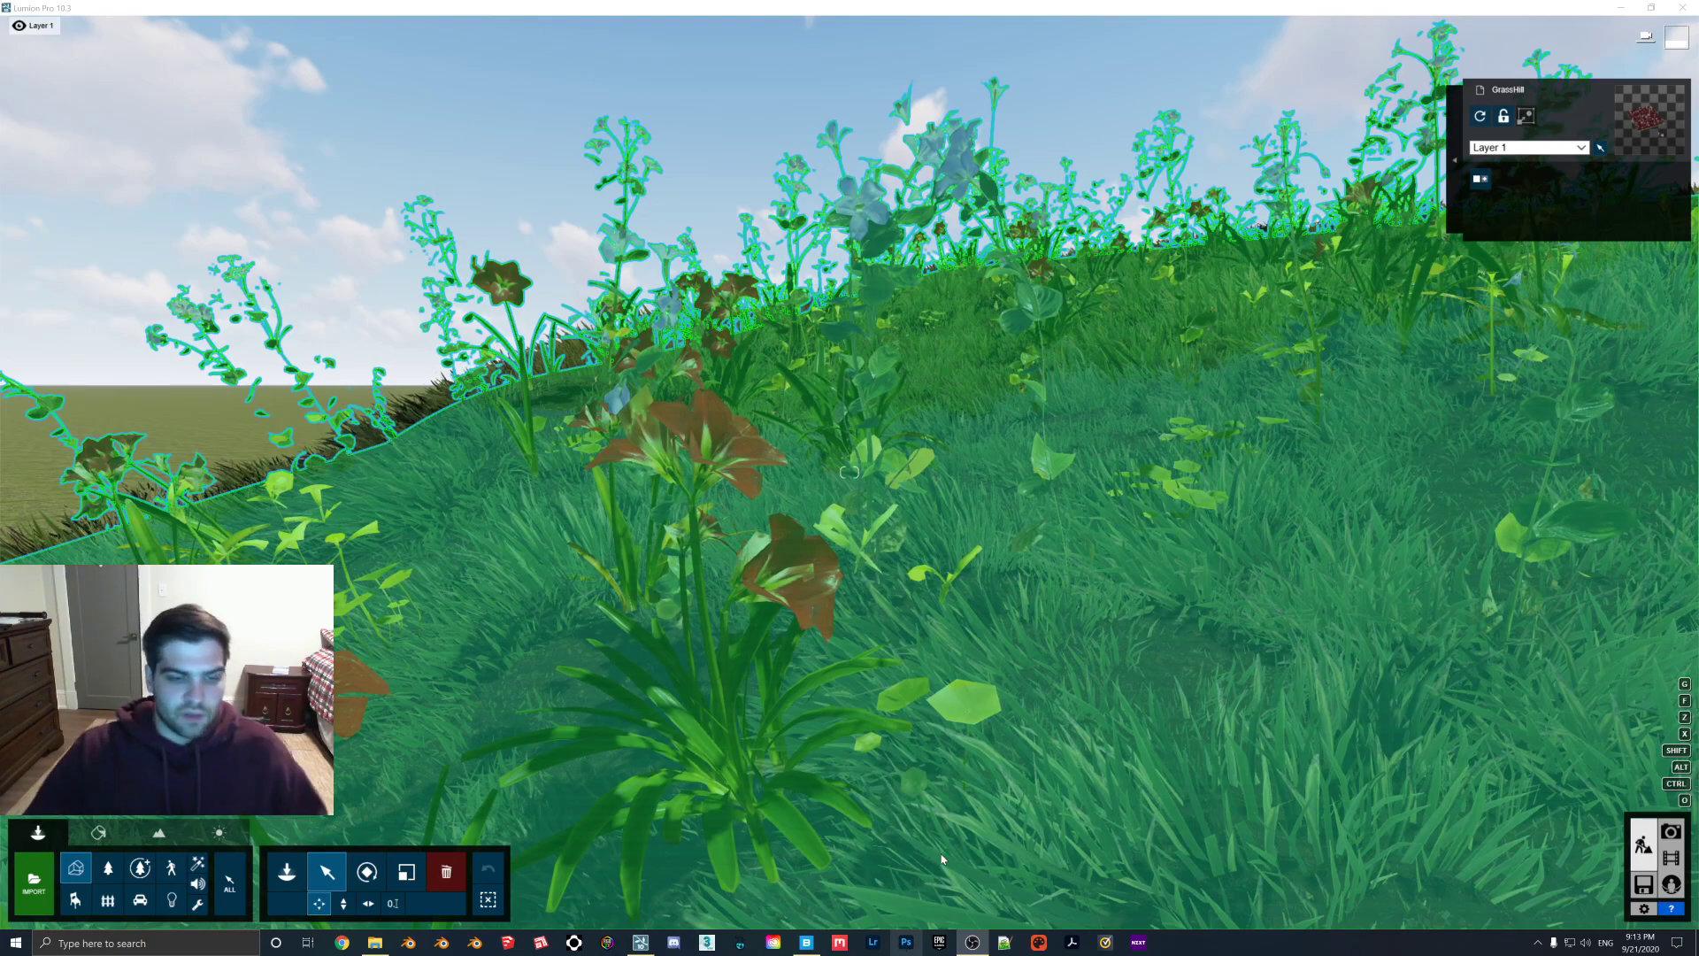
View the Amaryllis_4K_Opacity and Amaryllis_4K_Albedo textures from the plant's asset folder in the photo viewer.
drag(673, 466, 475, 300)
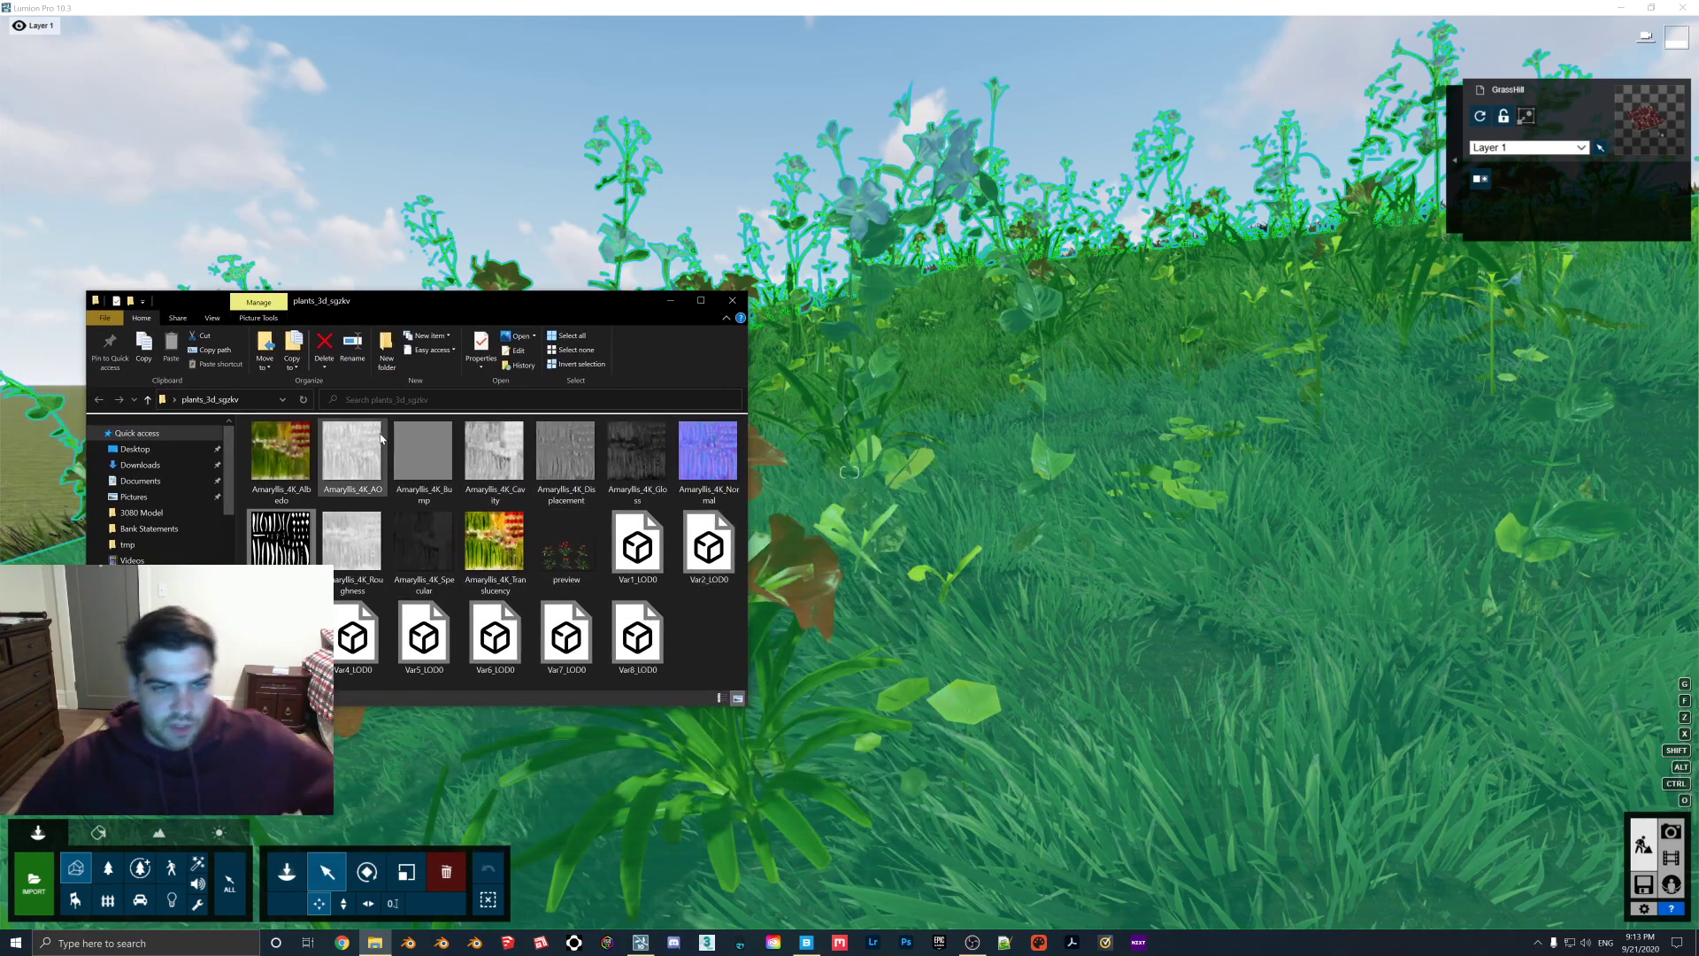
double_click(289, 551)
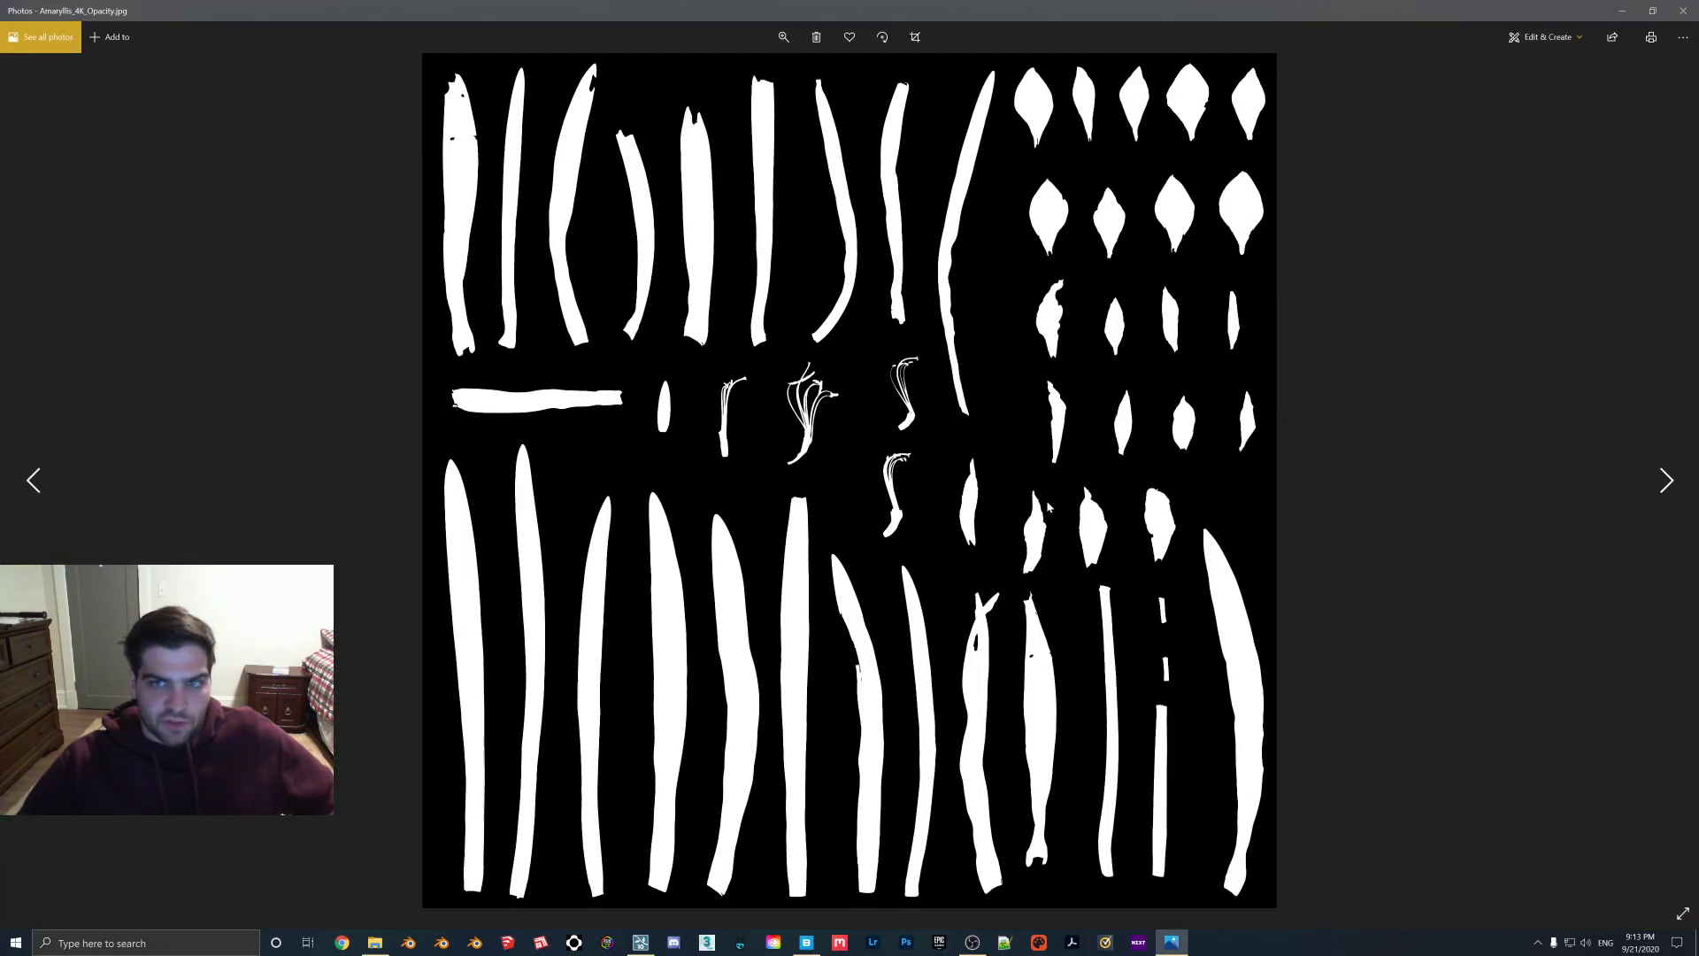
click(1683, 10)
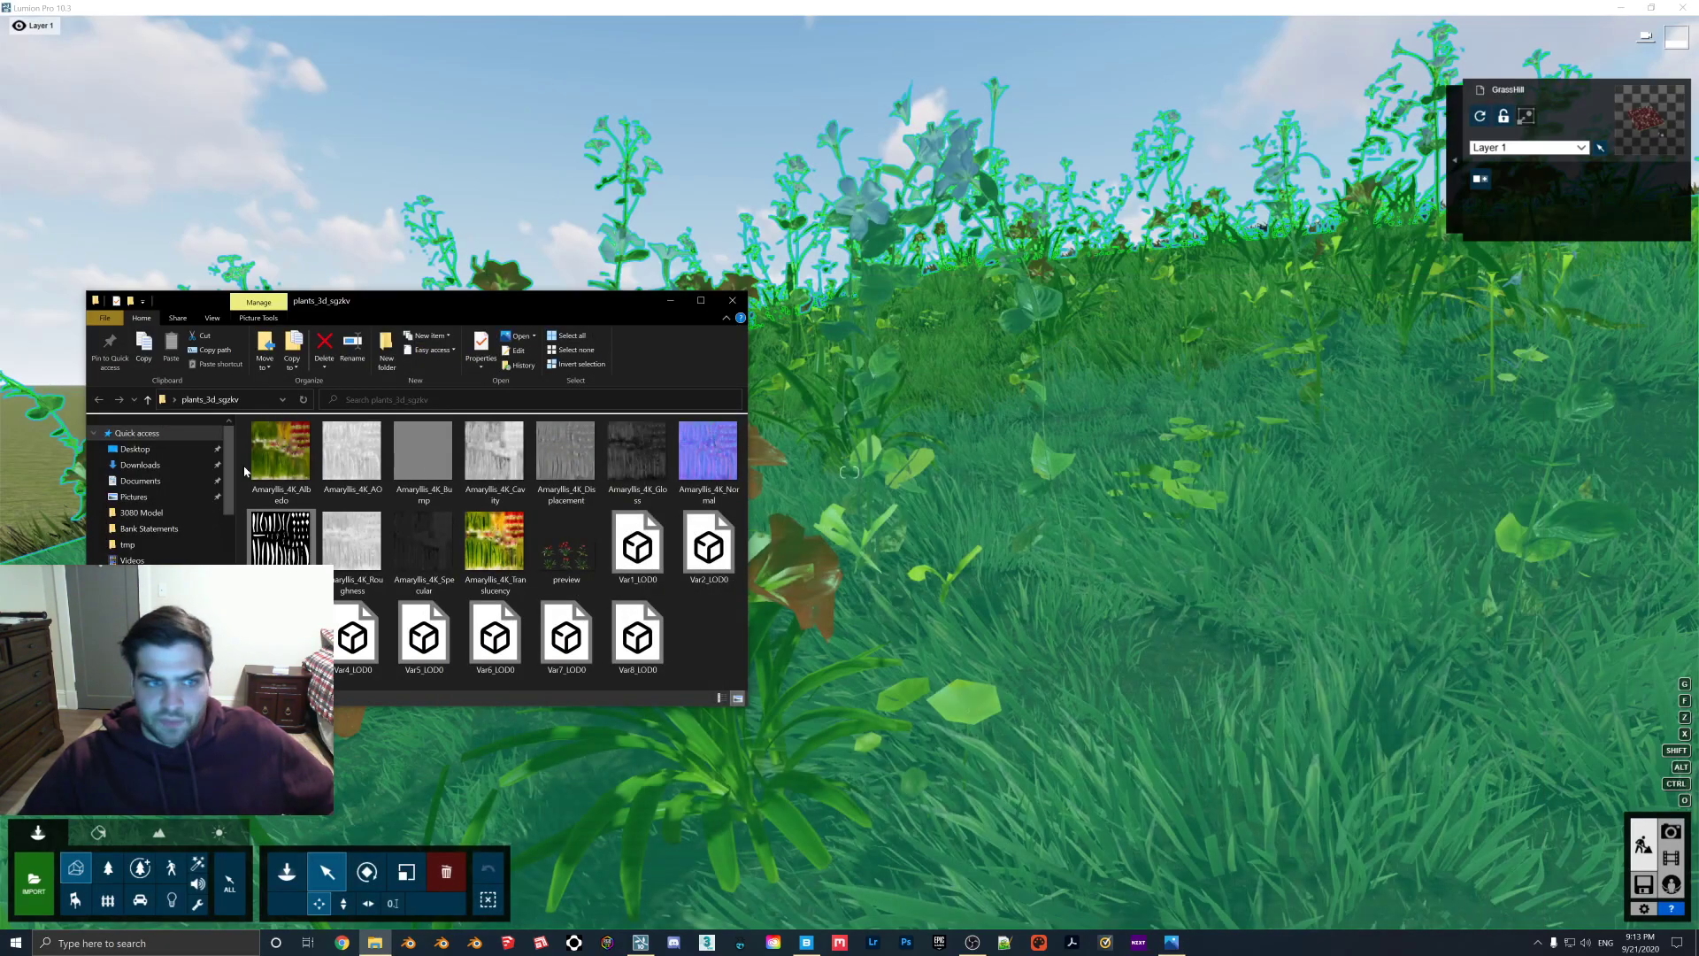
double_click(281, 453)
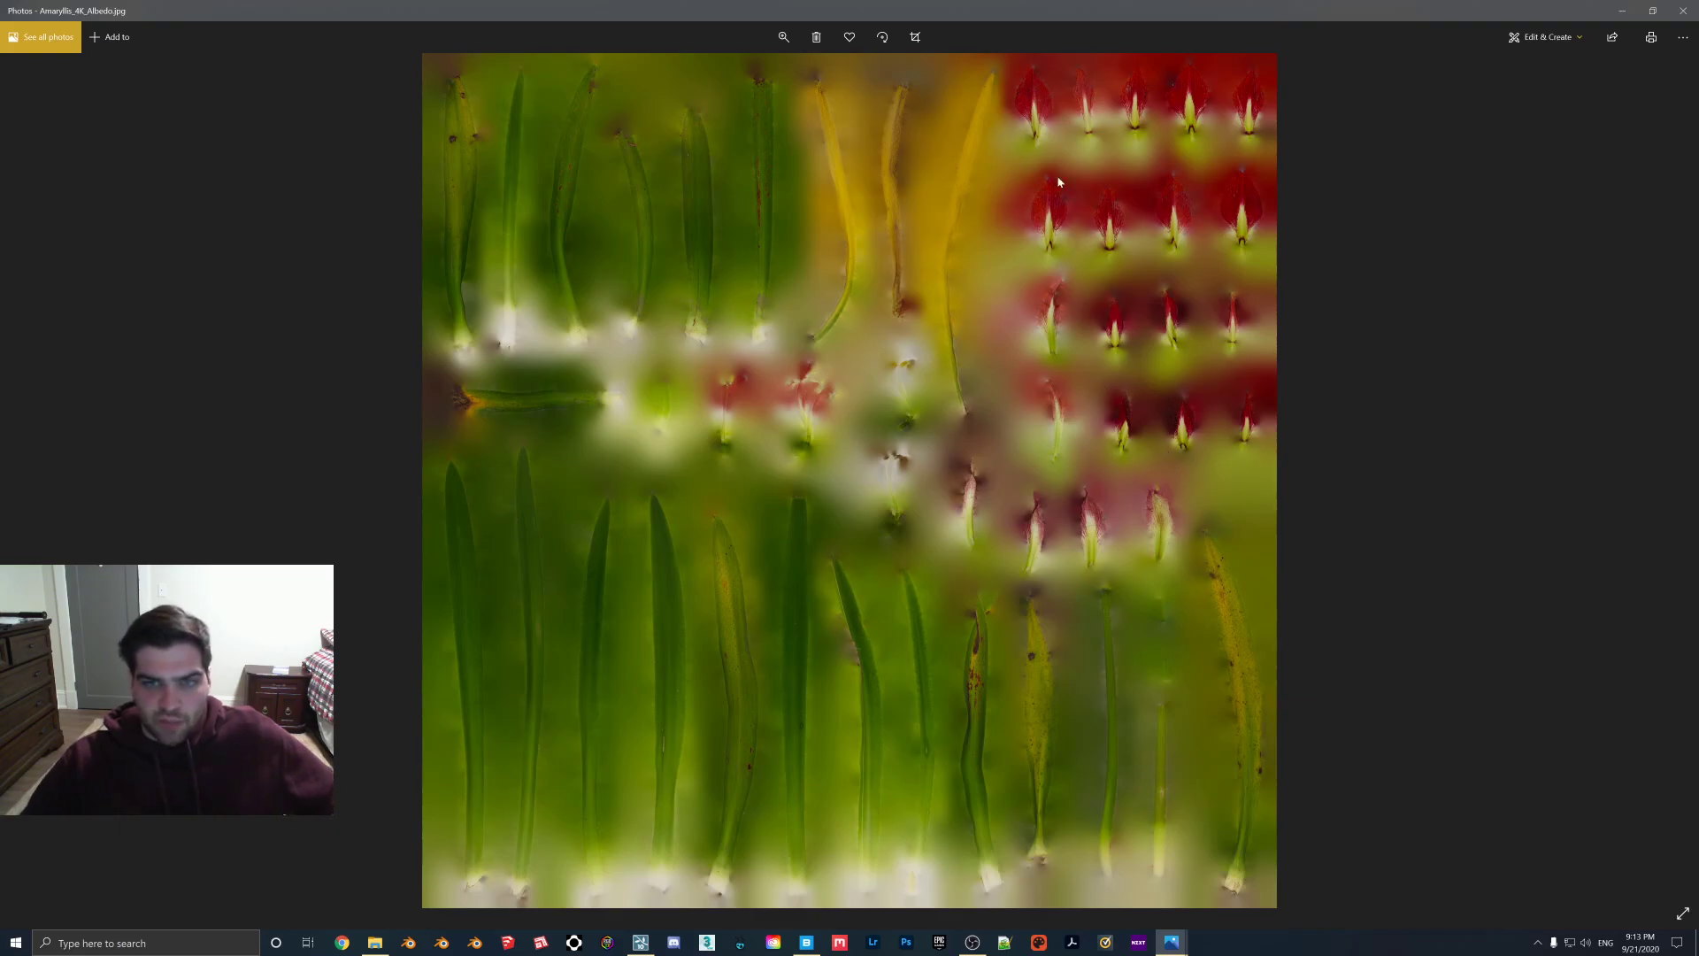
click(1684, 11)
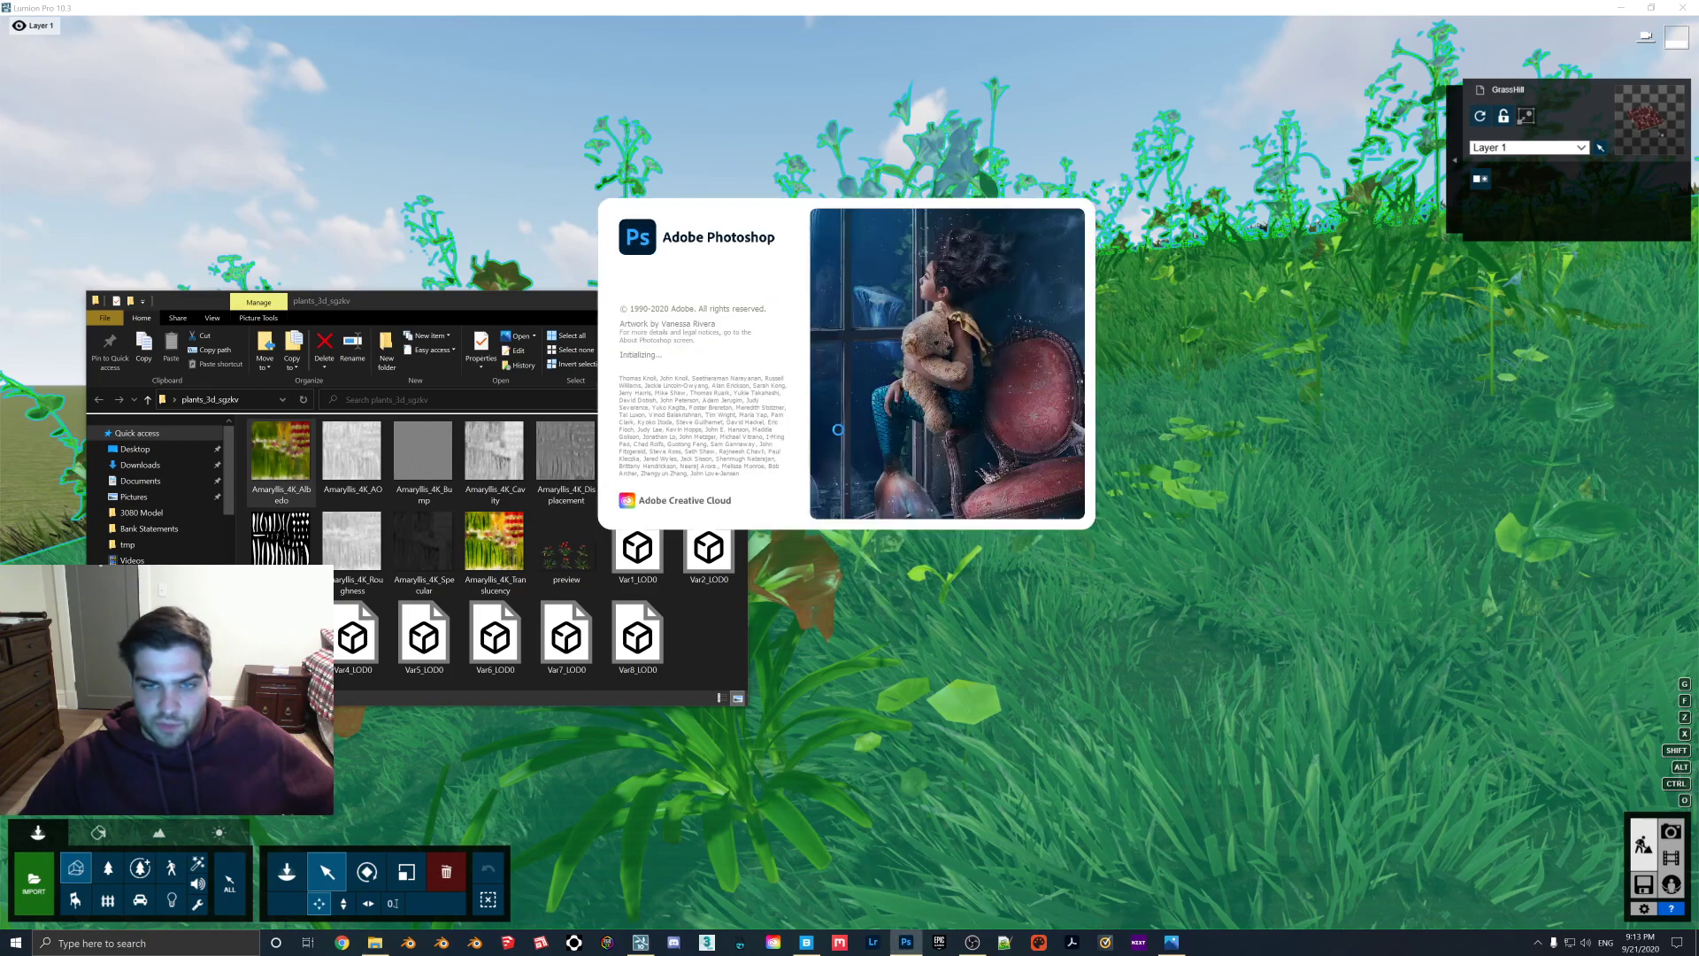
Open Amaryllis_4K_Albedo.jpg and Amaryllis_4K_Opacity.jpg as separate documents in Photoshop.
drag(454, 308, 436, 317)
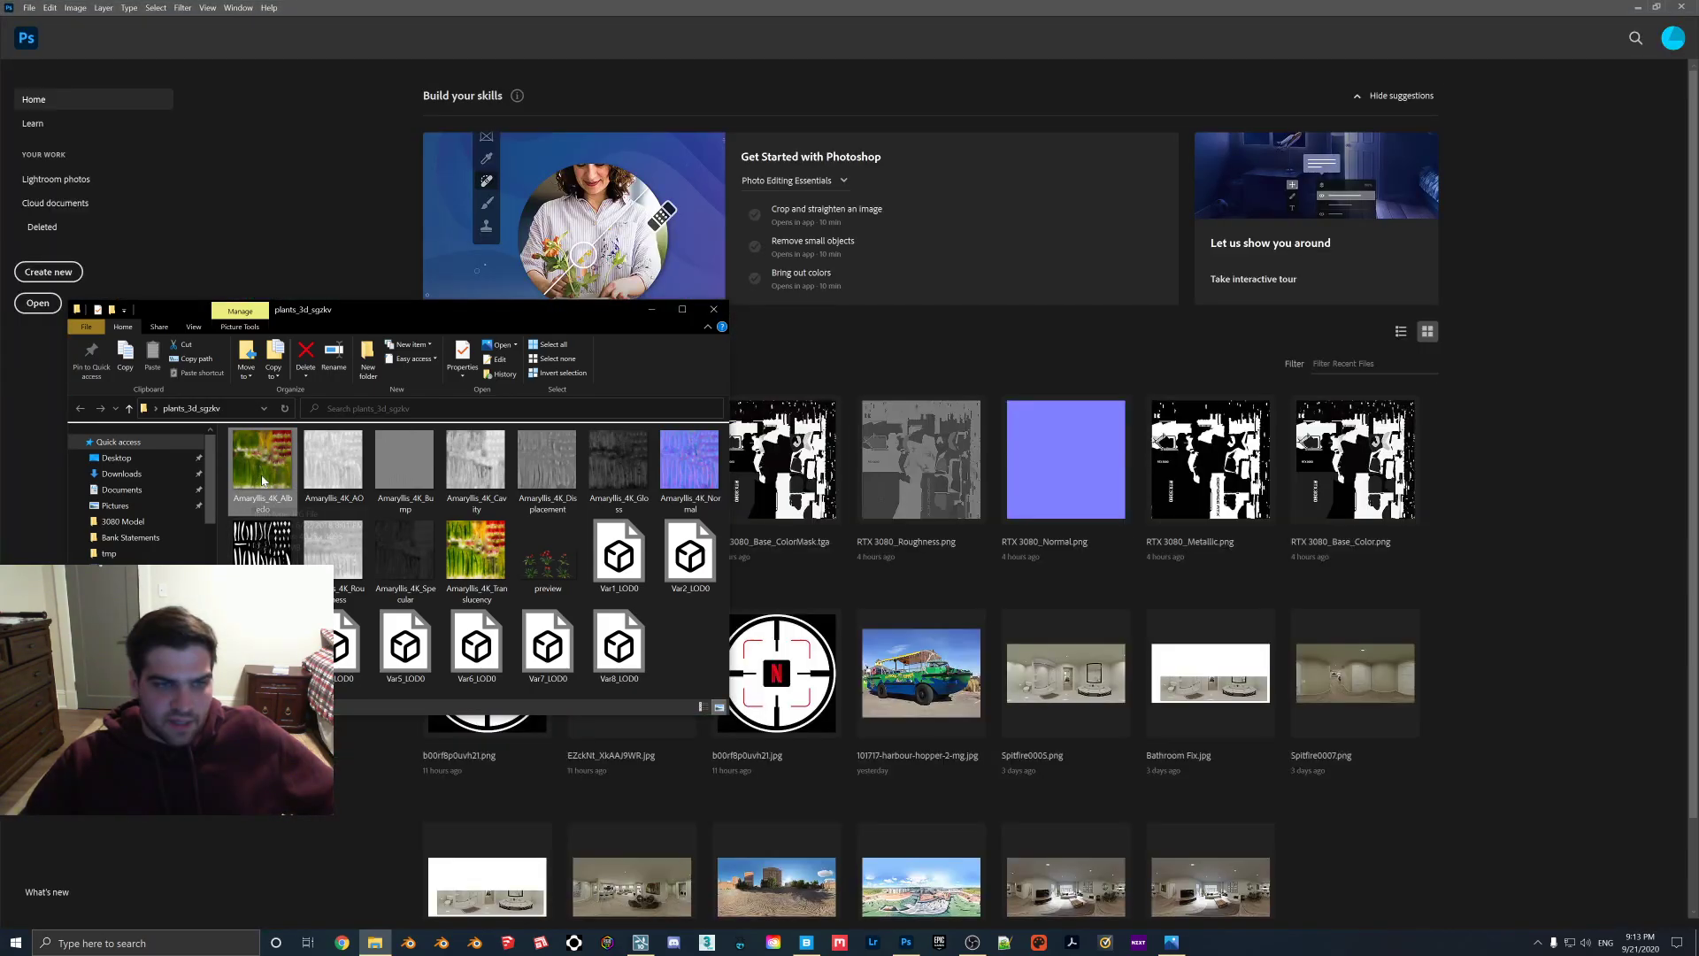
drag(262, 480, 376, 252)
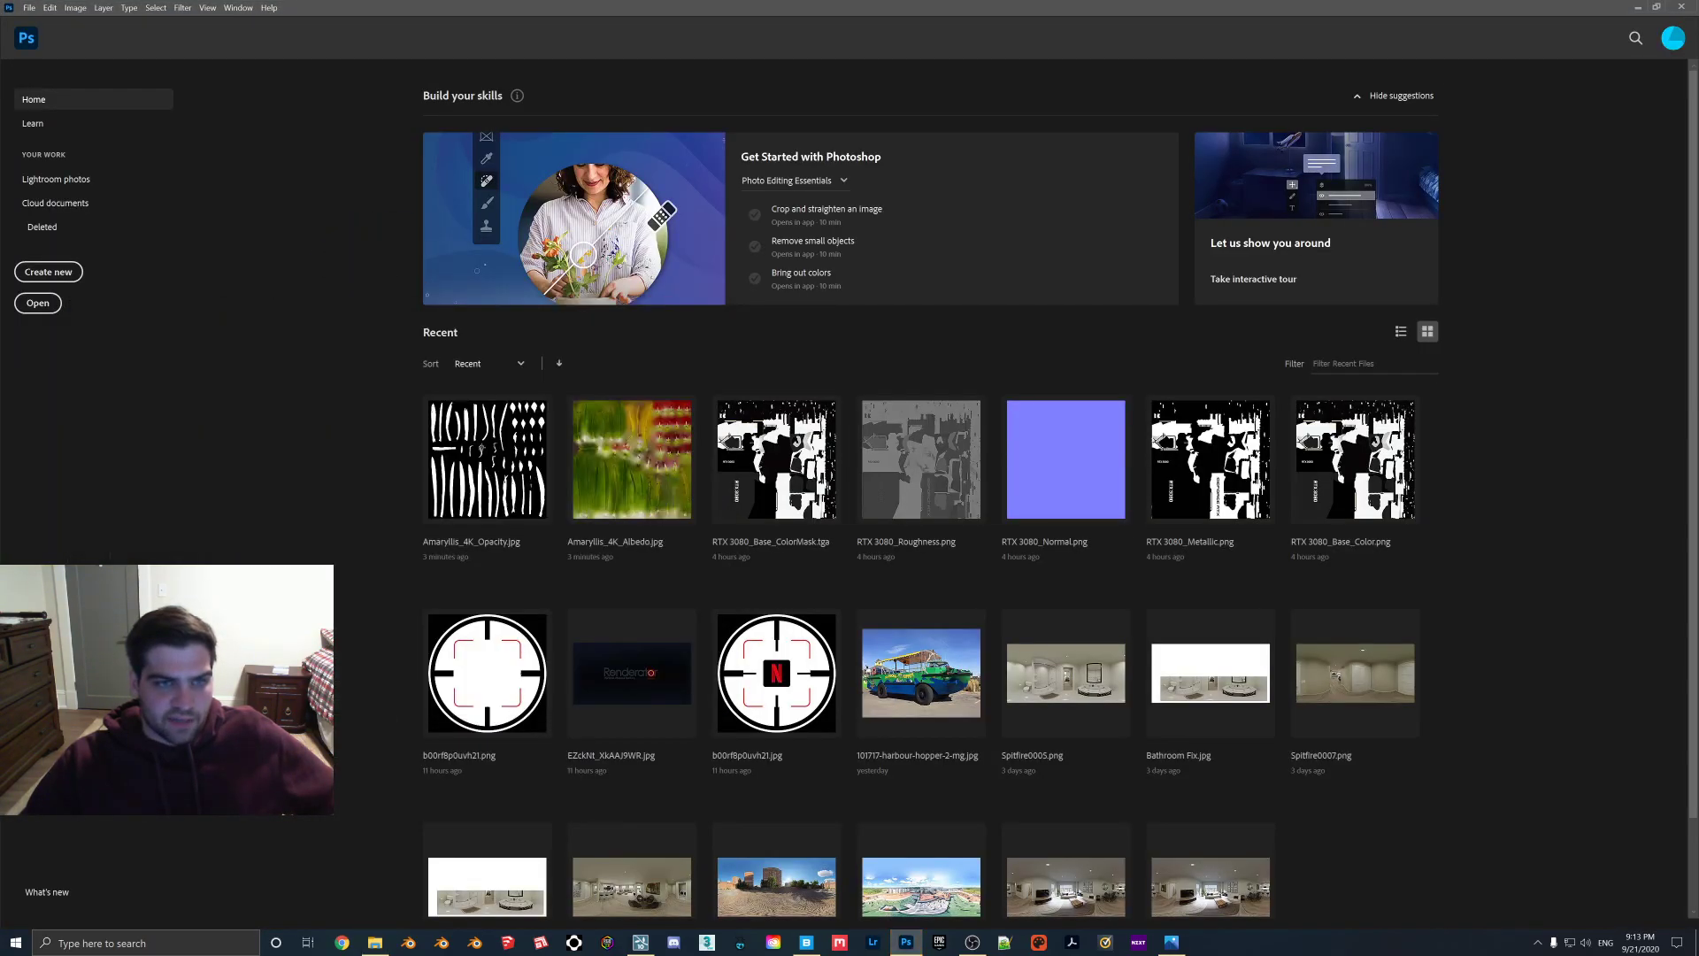
click(375, 942)
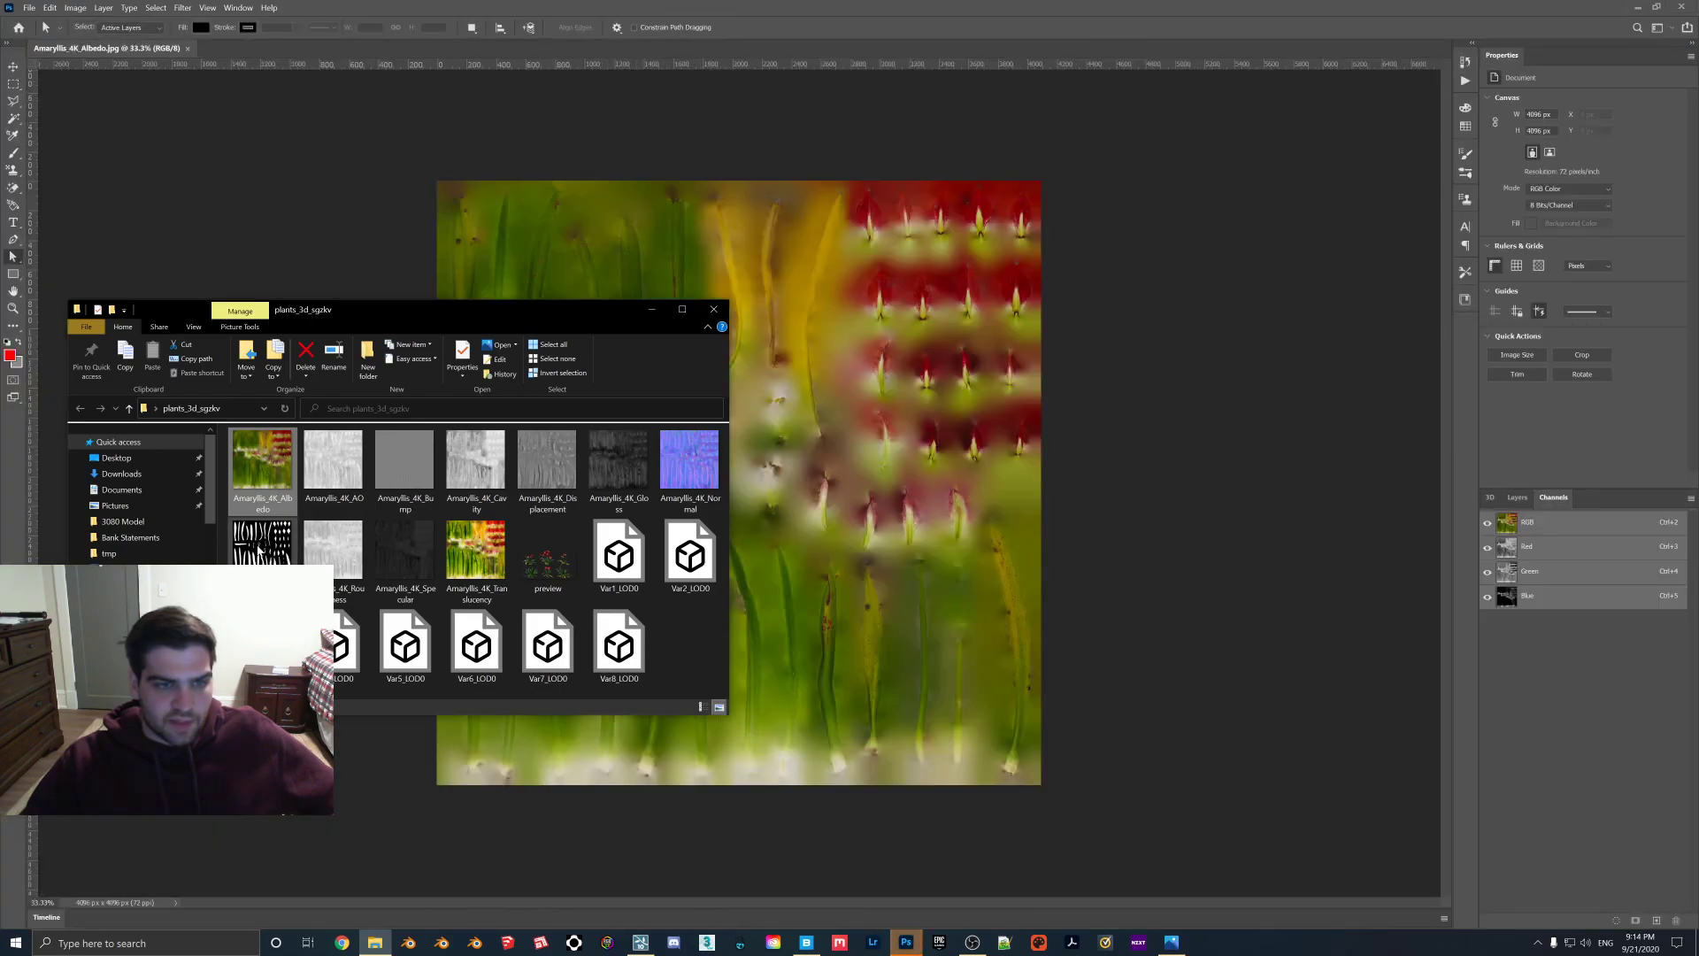
drag(265, 567, 756, 551)
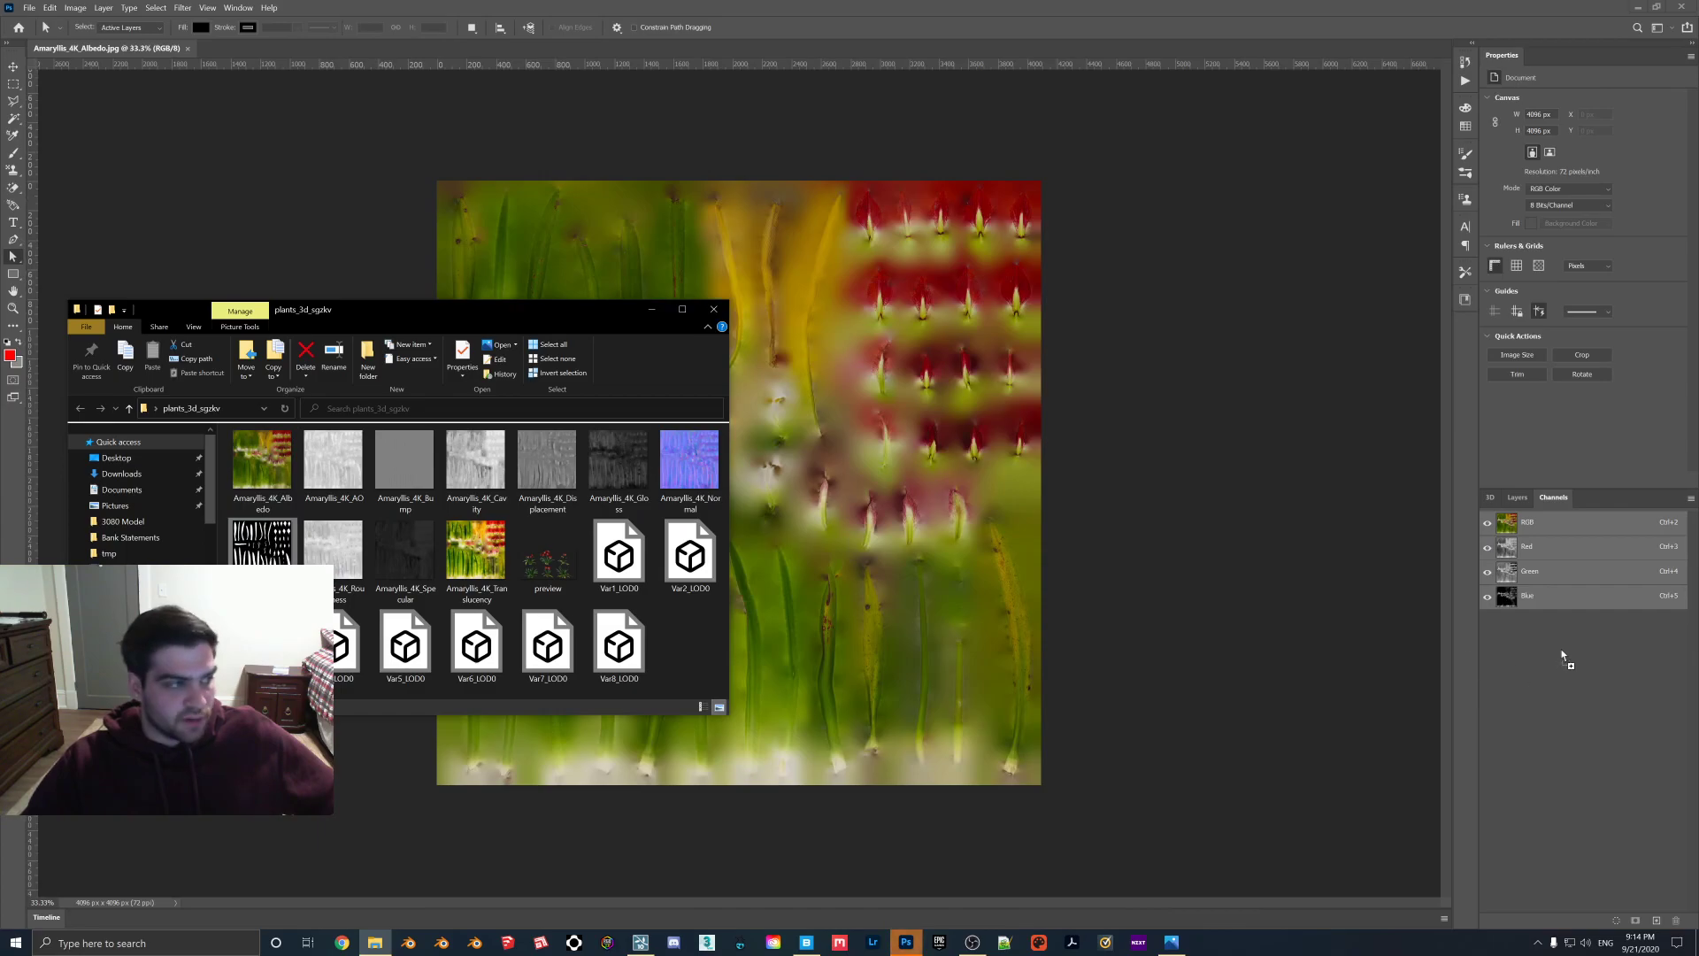
drag(1564, 657, 1574, 645)
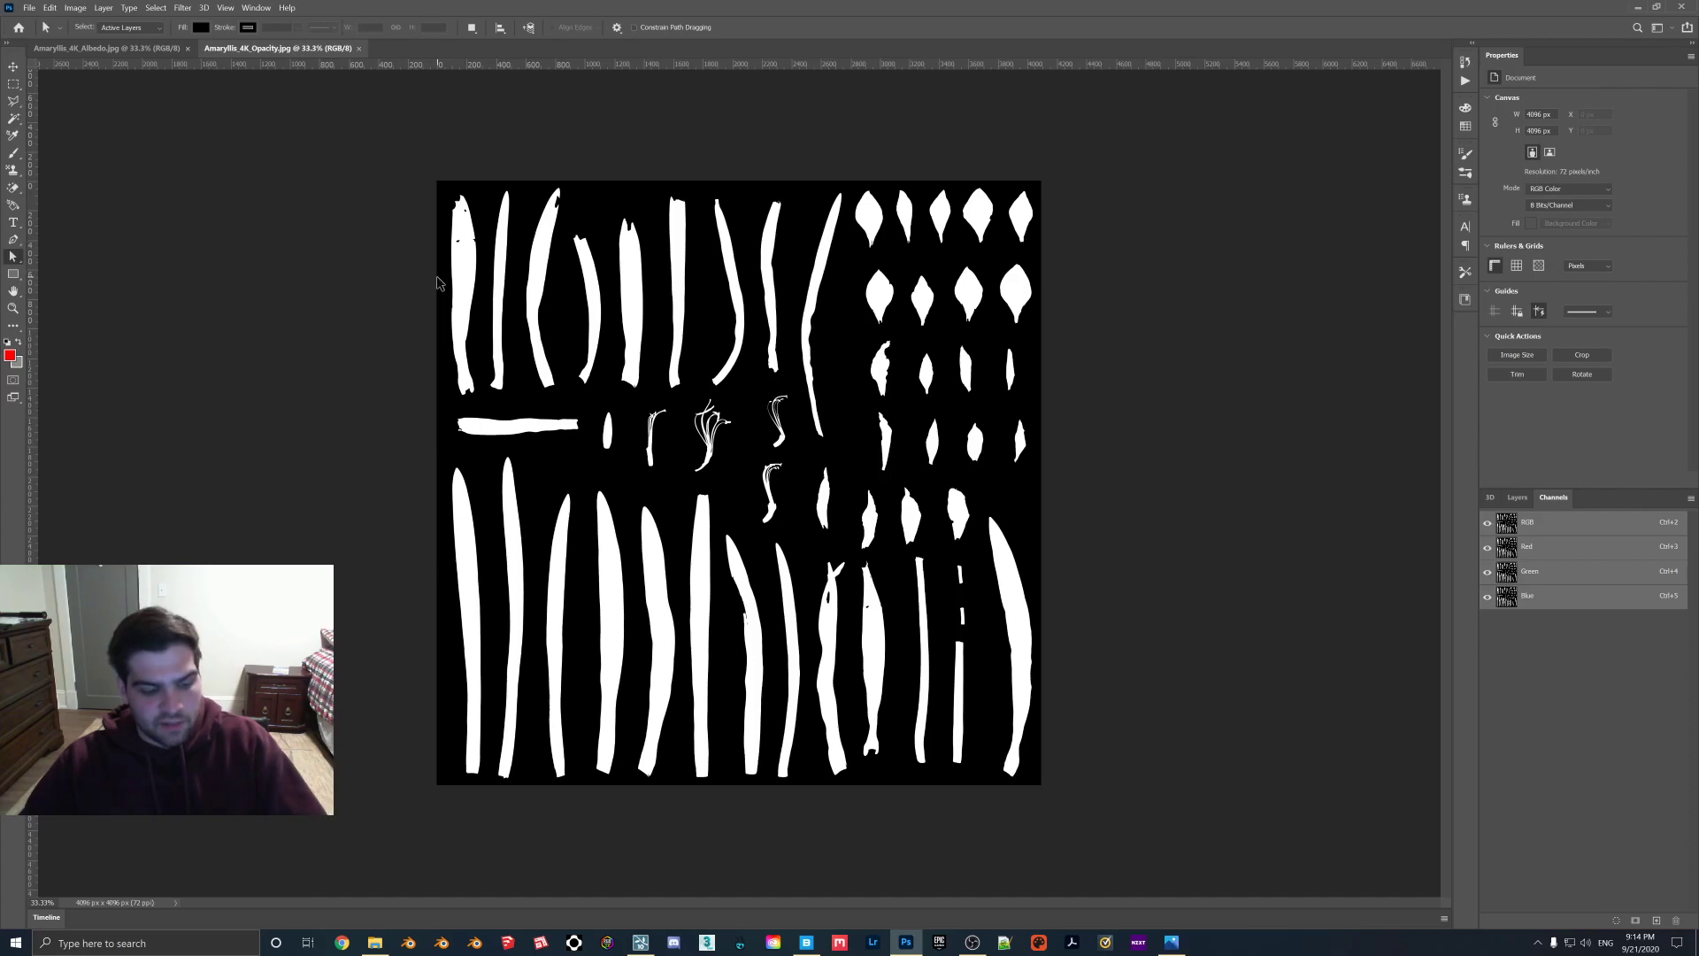
Cut the entire opacity image into a new alpha channel of the albedo document and display that channel over the RGB composite.
key(ctrl+a)
key(ctrl+x)
click(97, 48)
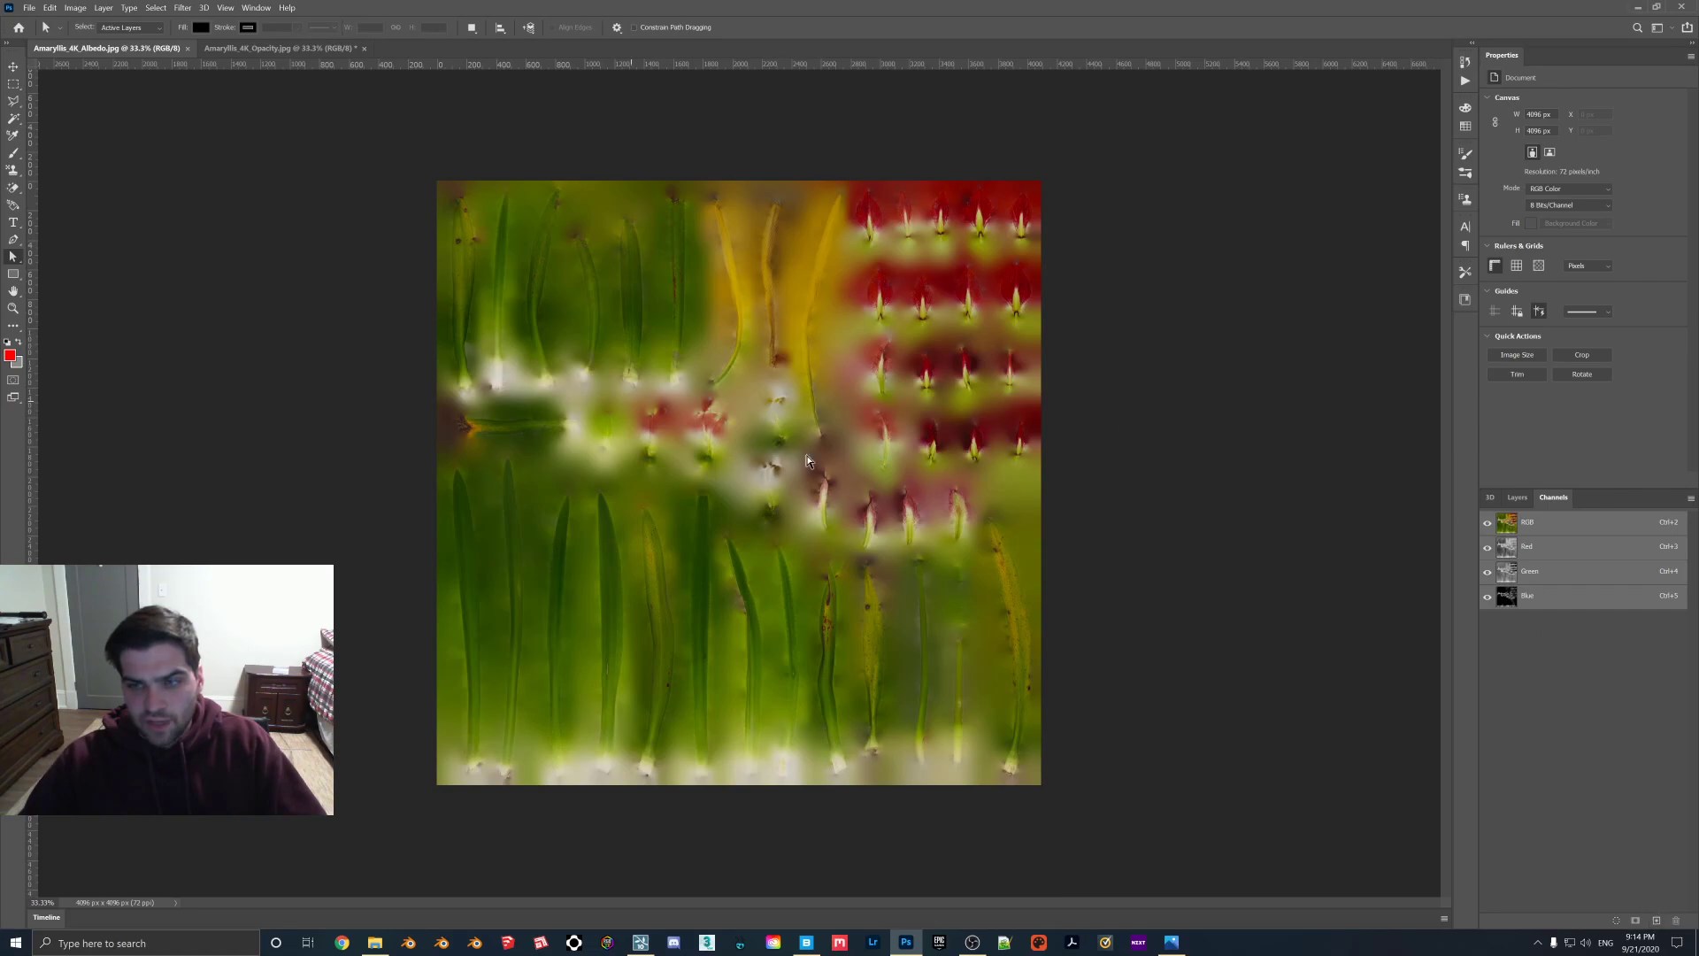
click(1649, 920)
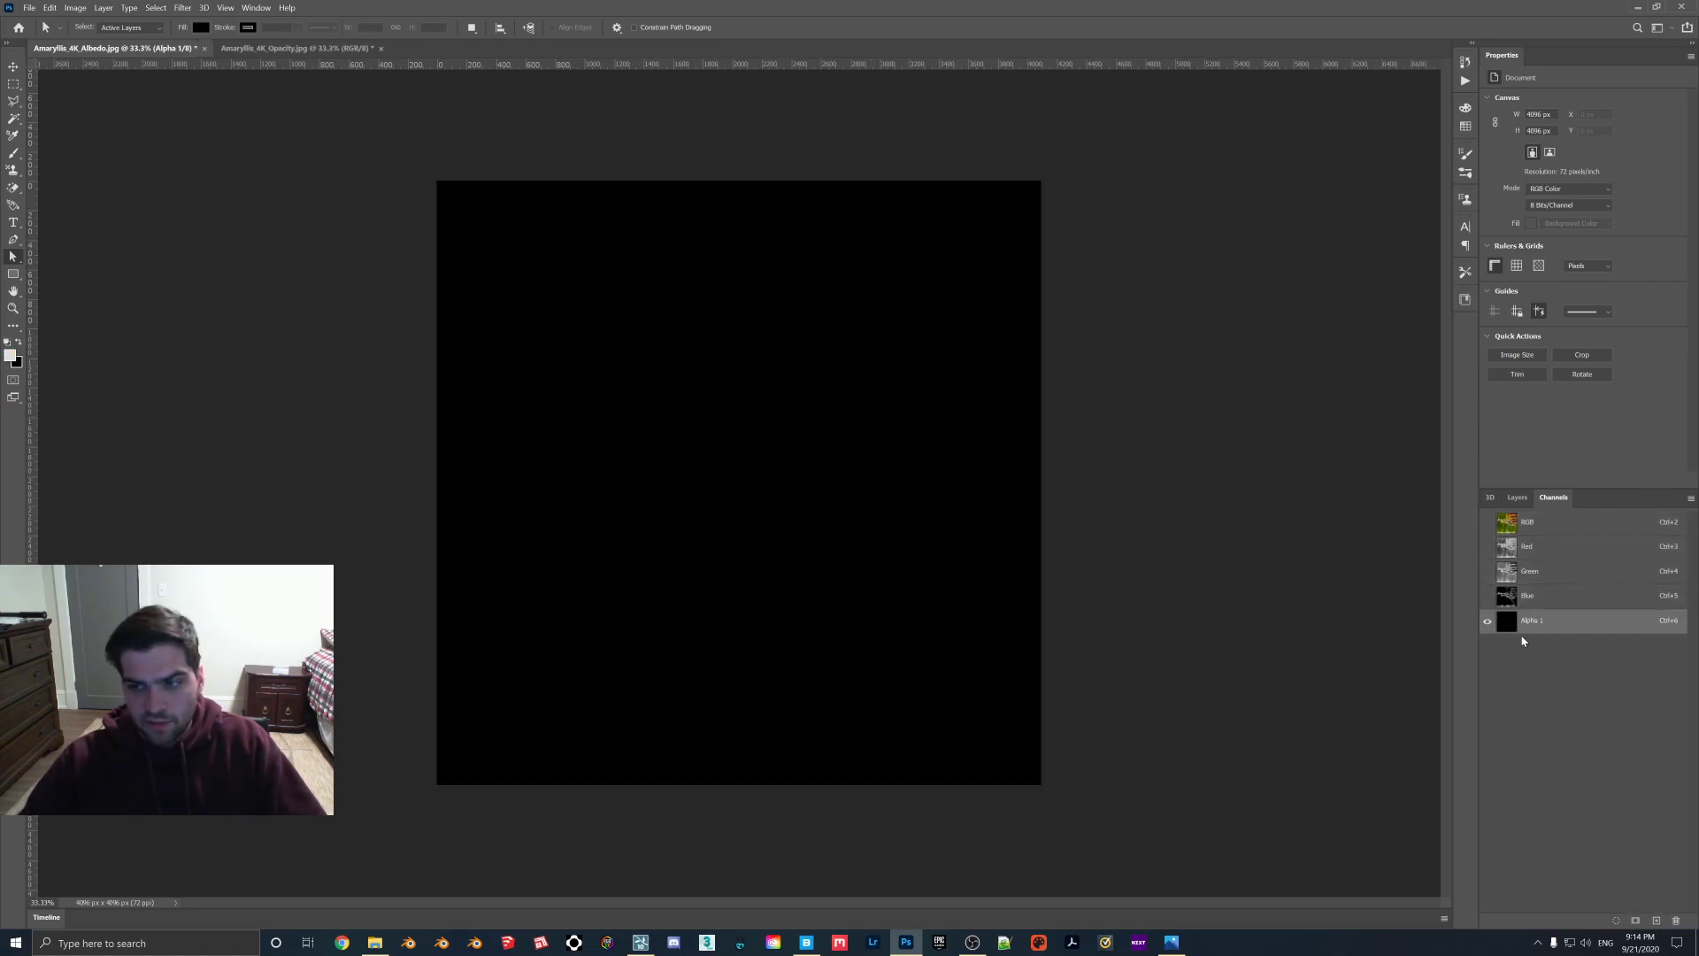
key(ctrl+v)
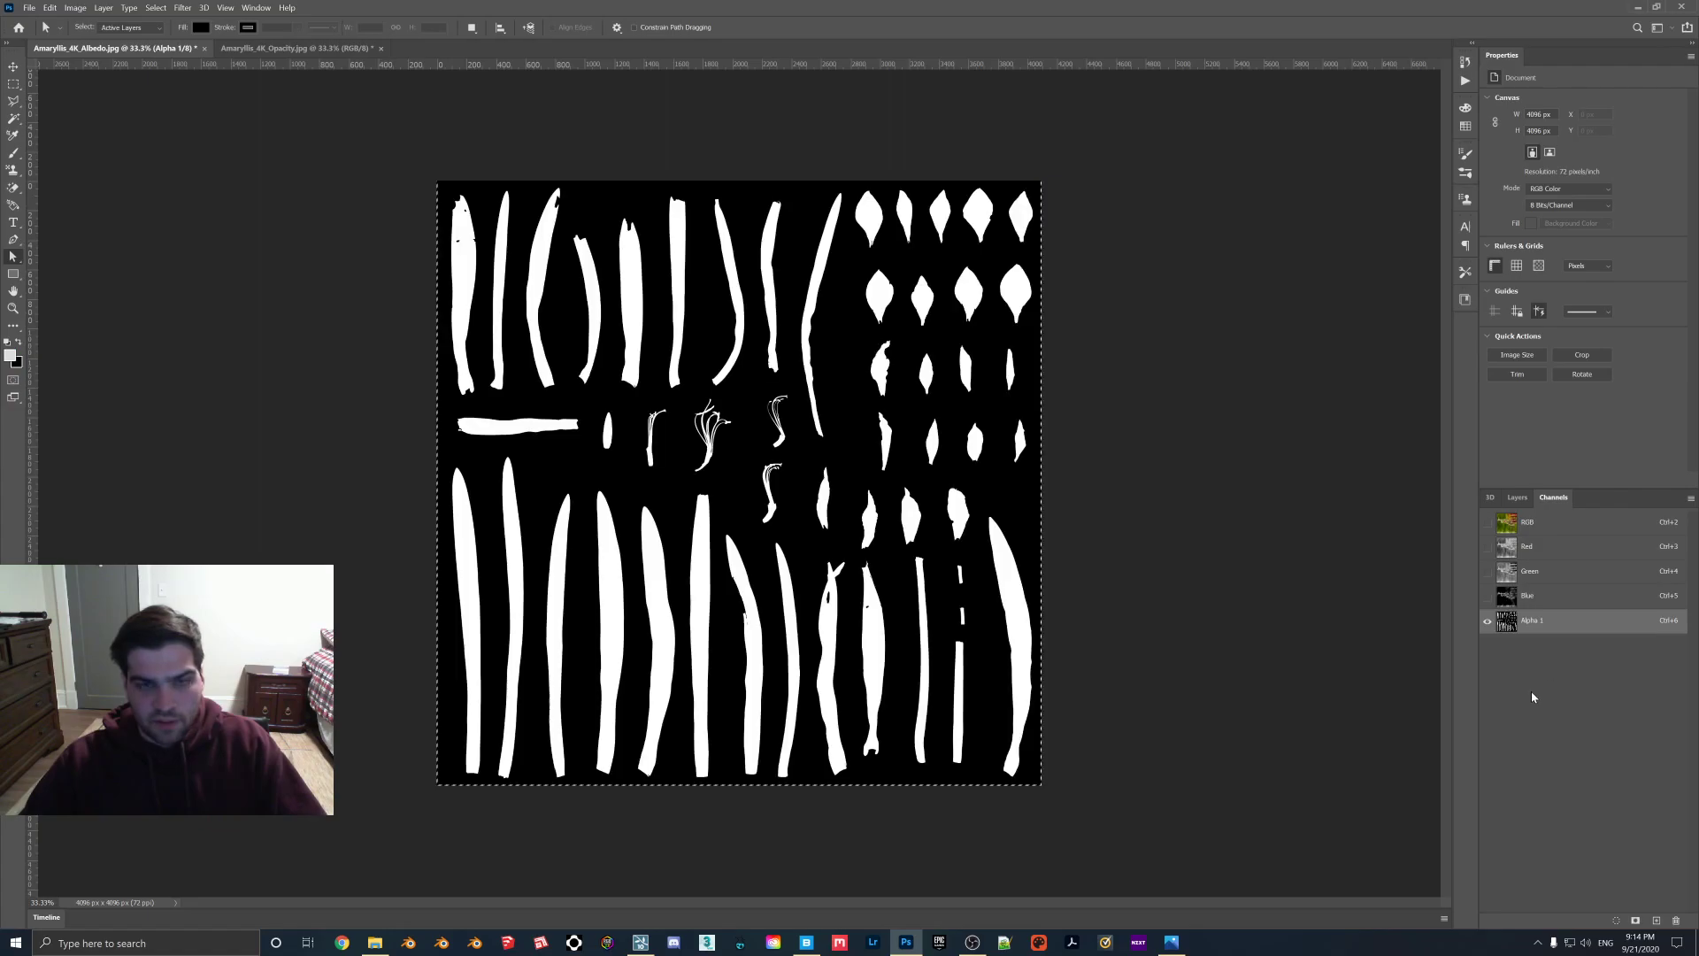
click(1528, 524)
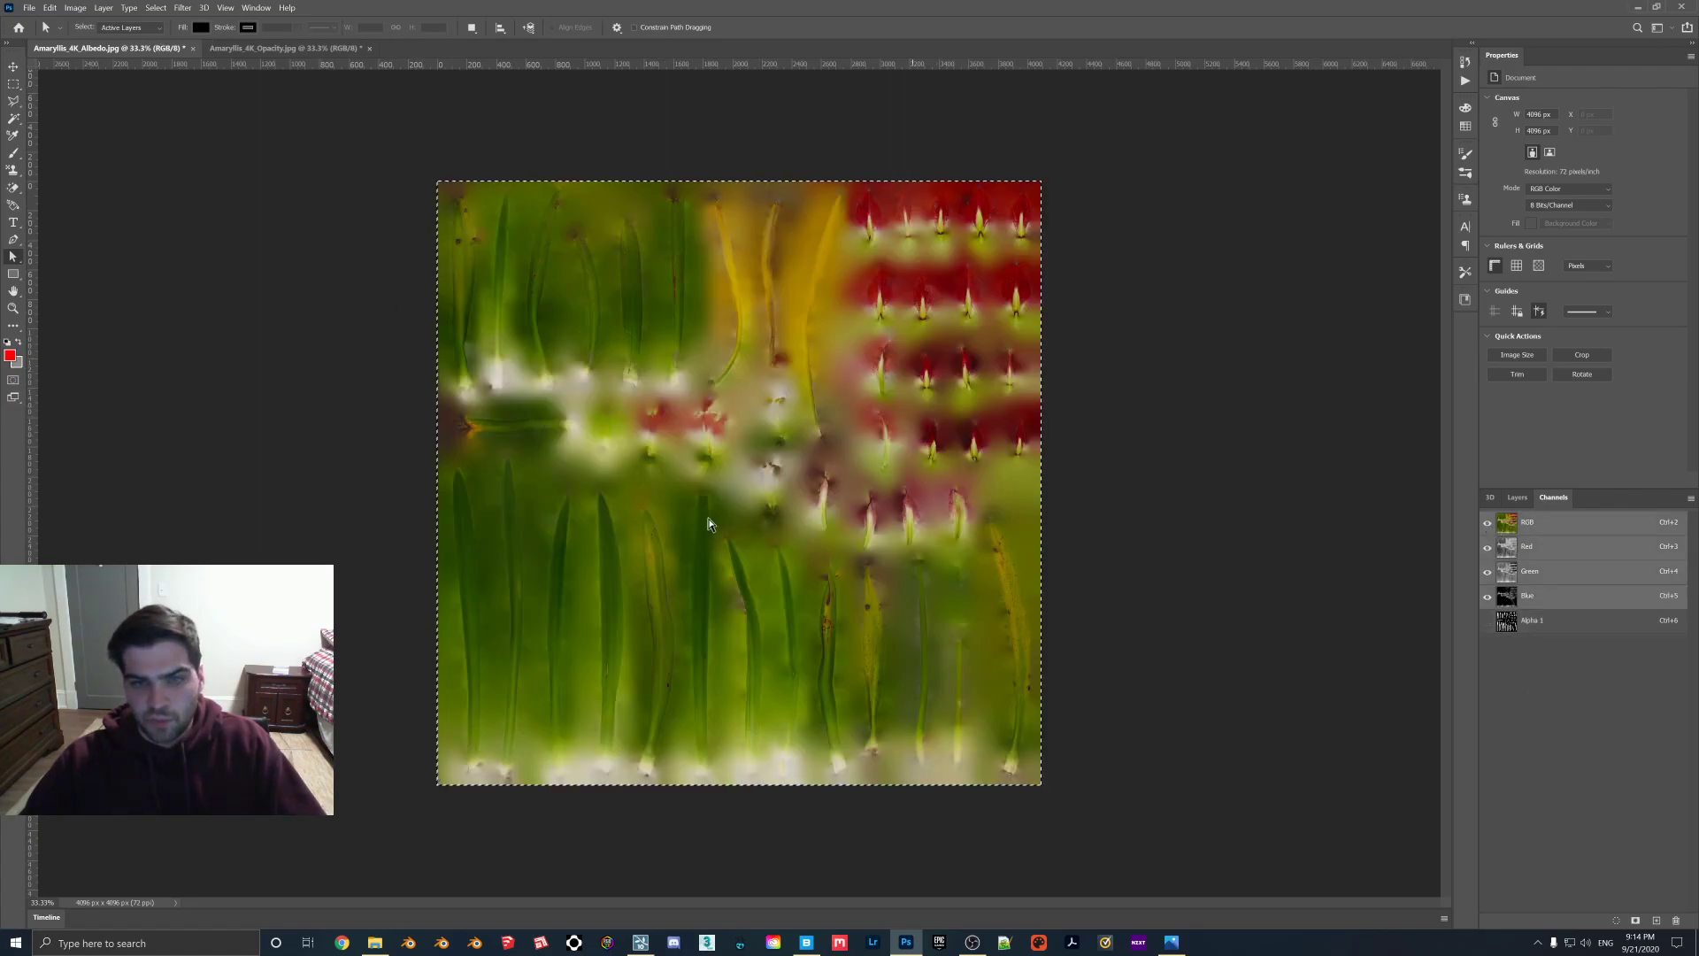
click(1488, 622)
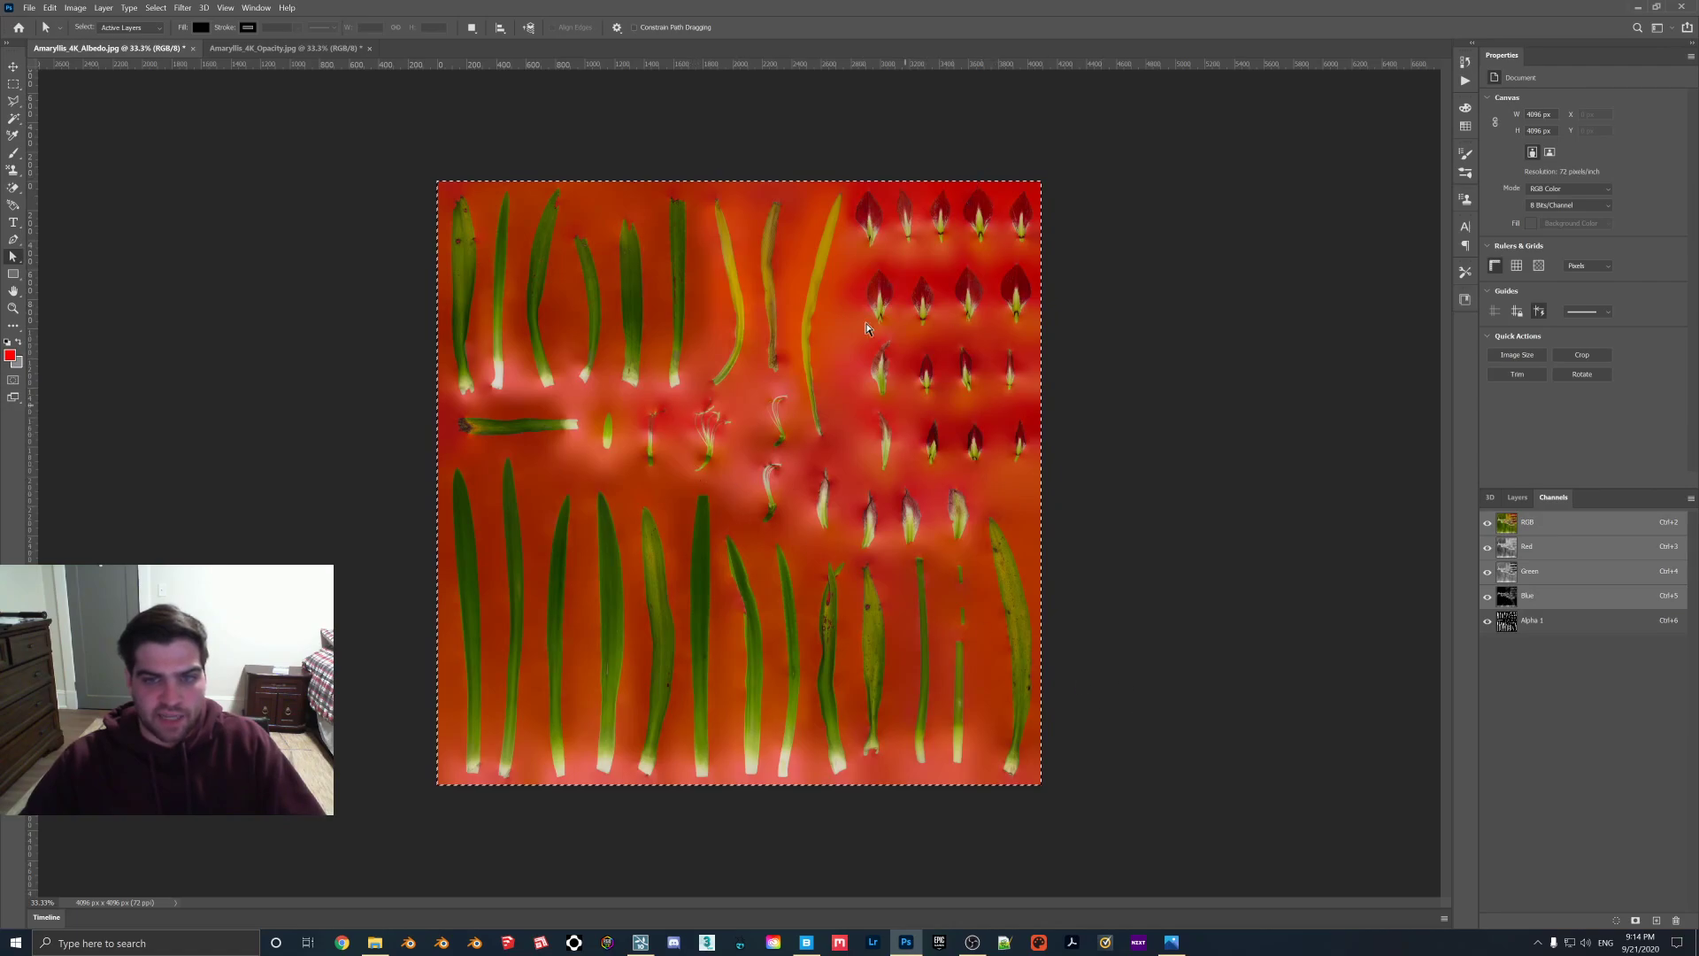
Save the albedo document with its alpha channel to the Desktop as a 32 bits/pixel Targa file named Amaryllis_4K_AlbedoMASK.
click(29, 8)
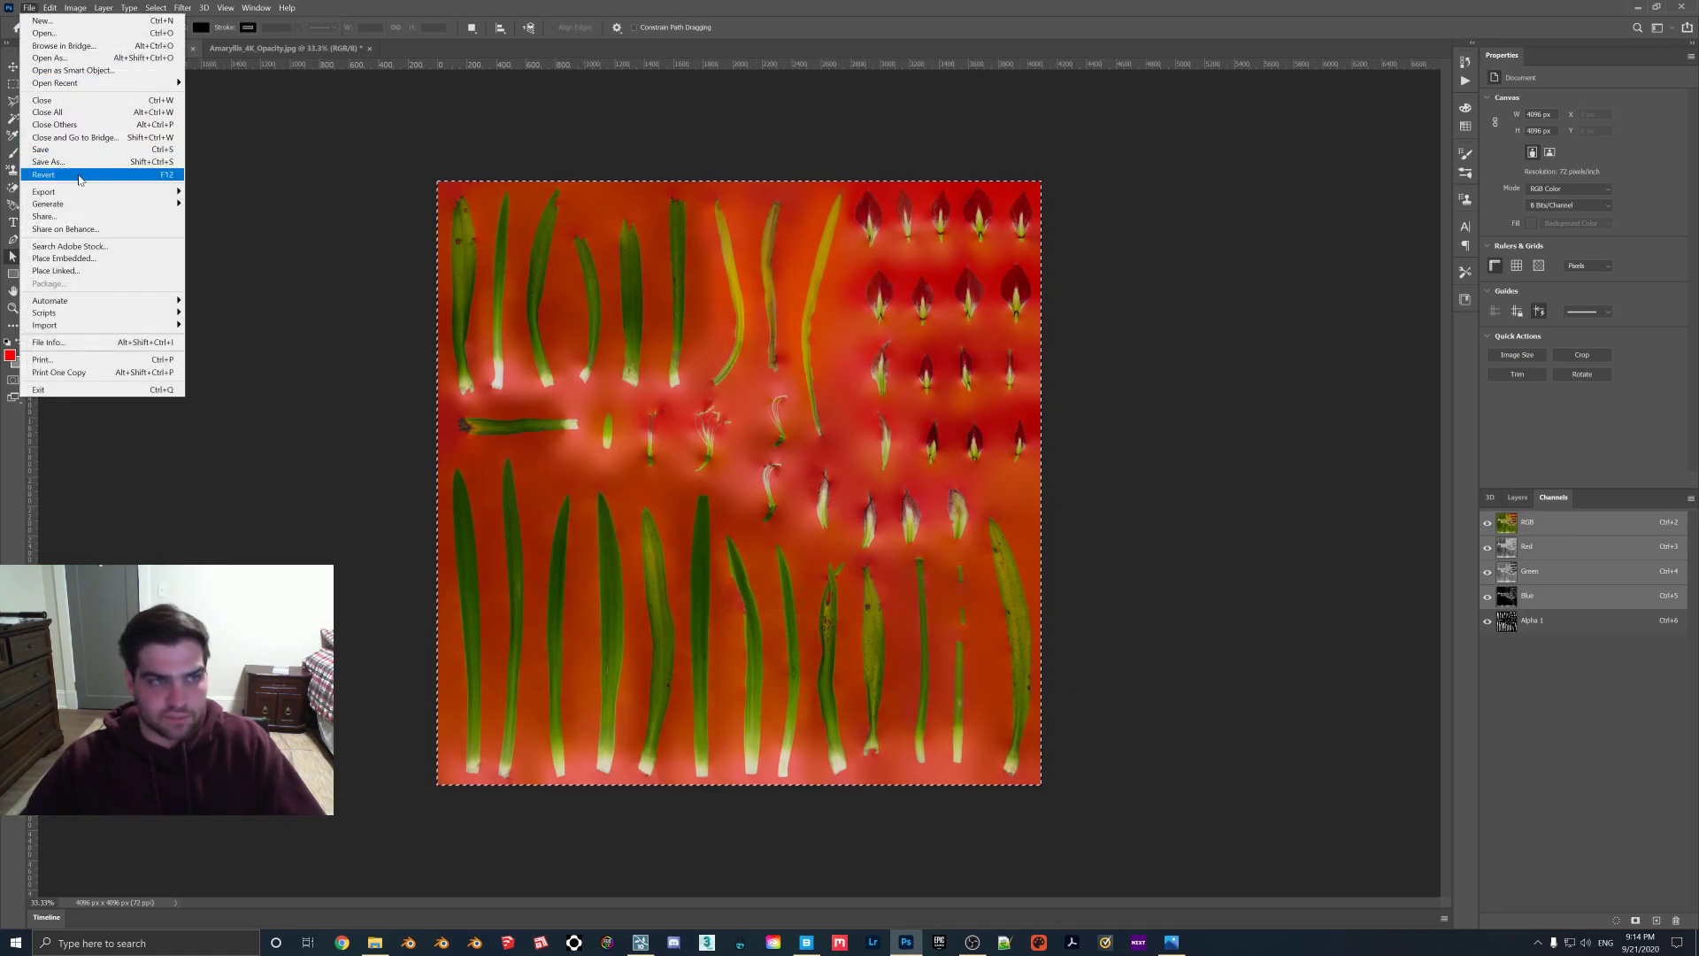
mouse_move(79, 193)
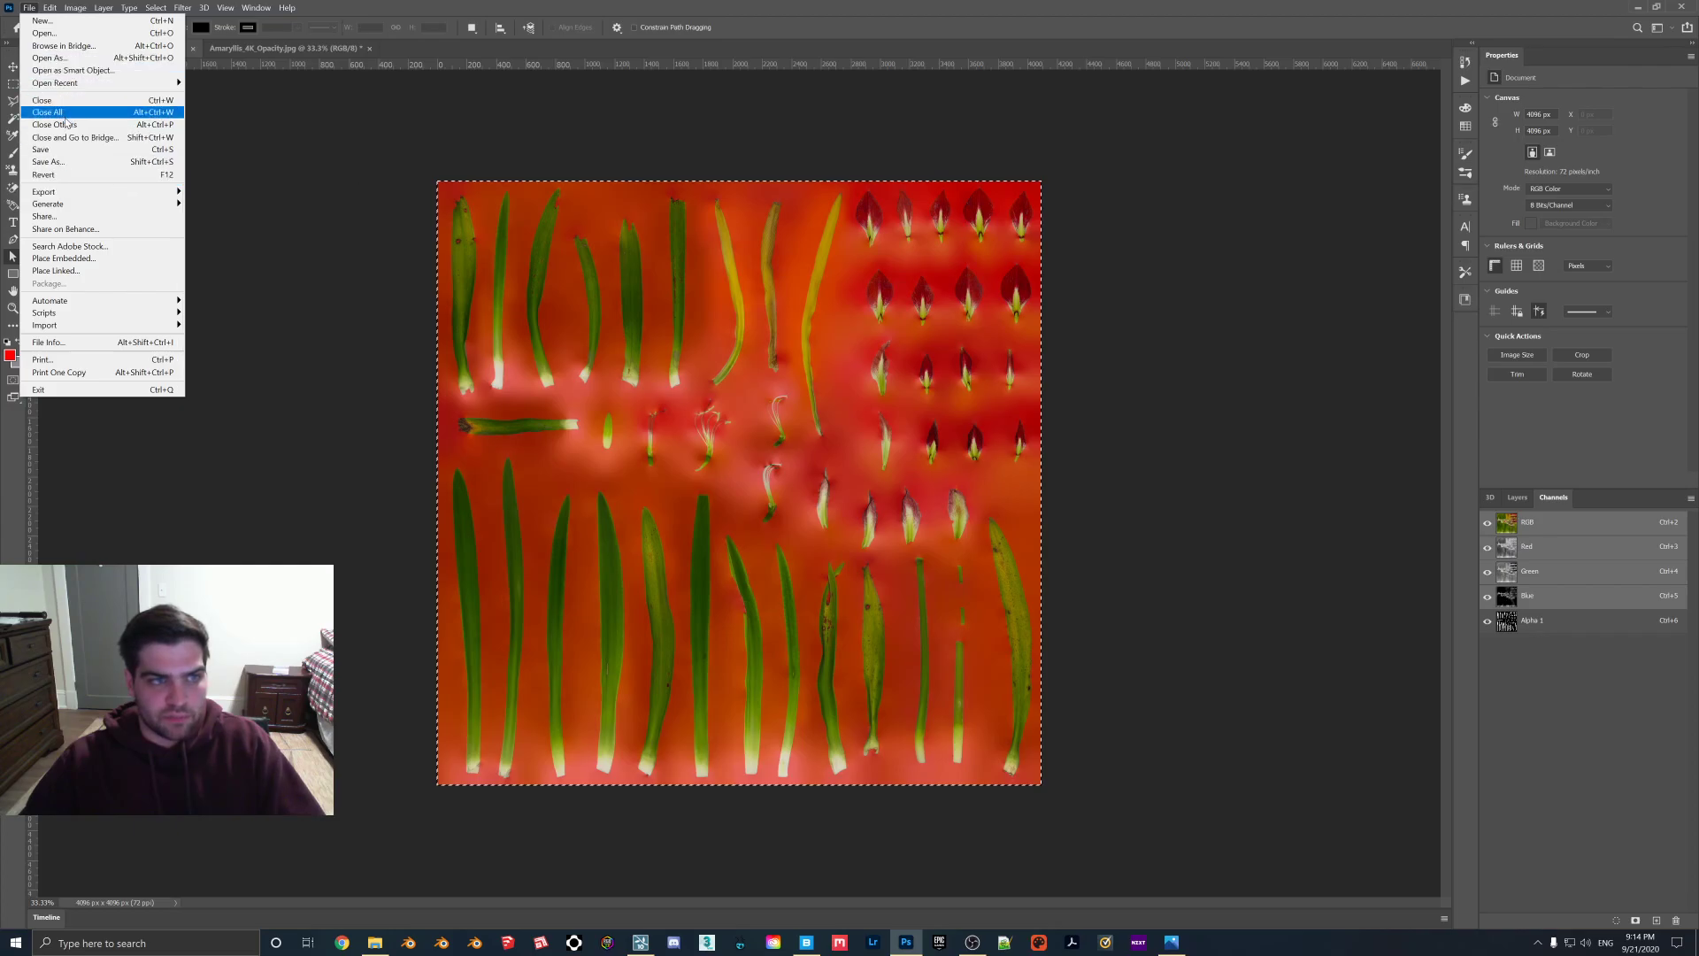
click(61, 161)
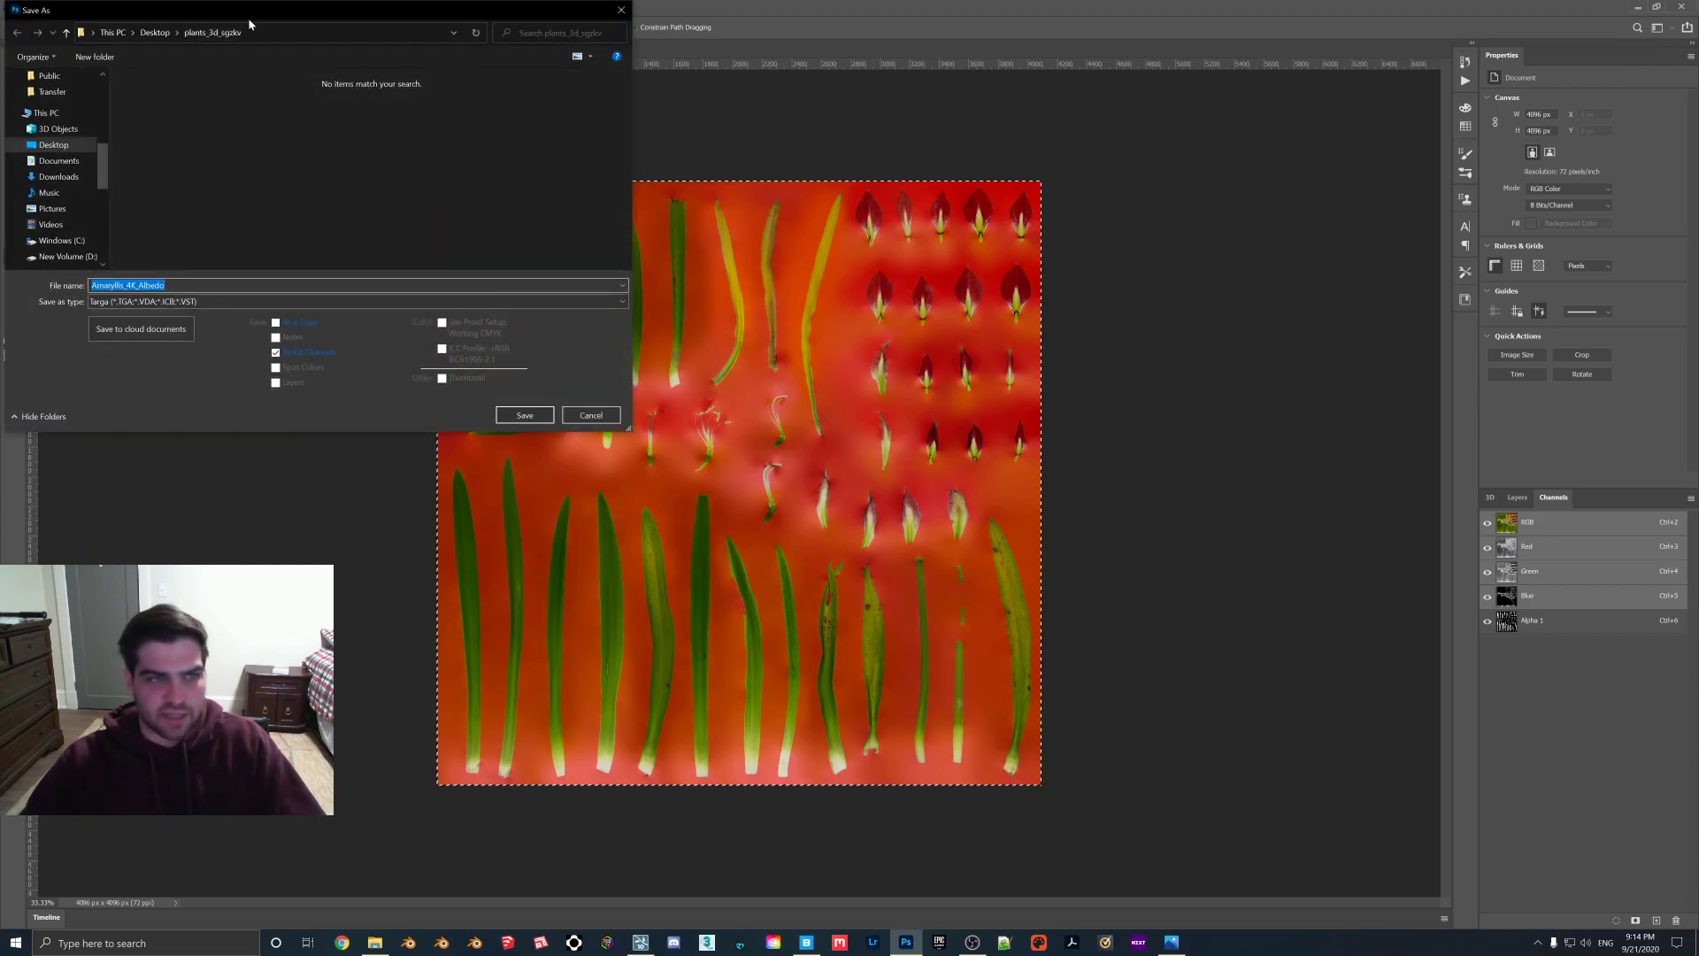
drag(249, 19, 339, 88)
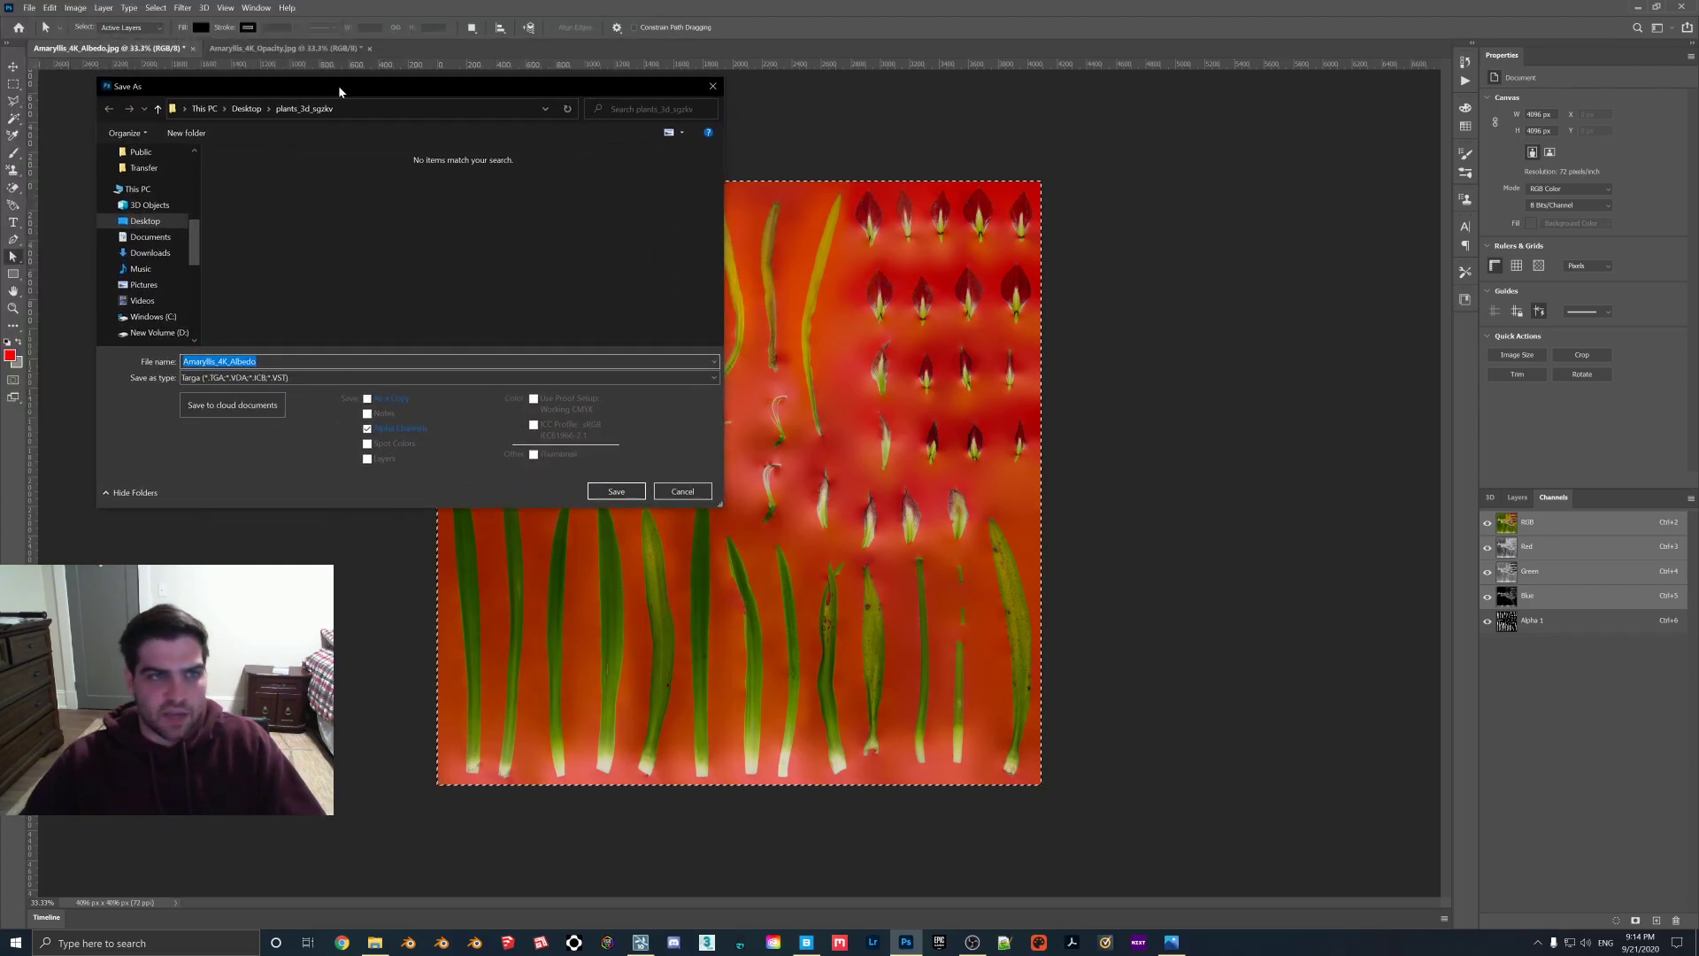
click(255, 109)
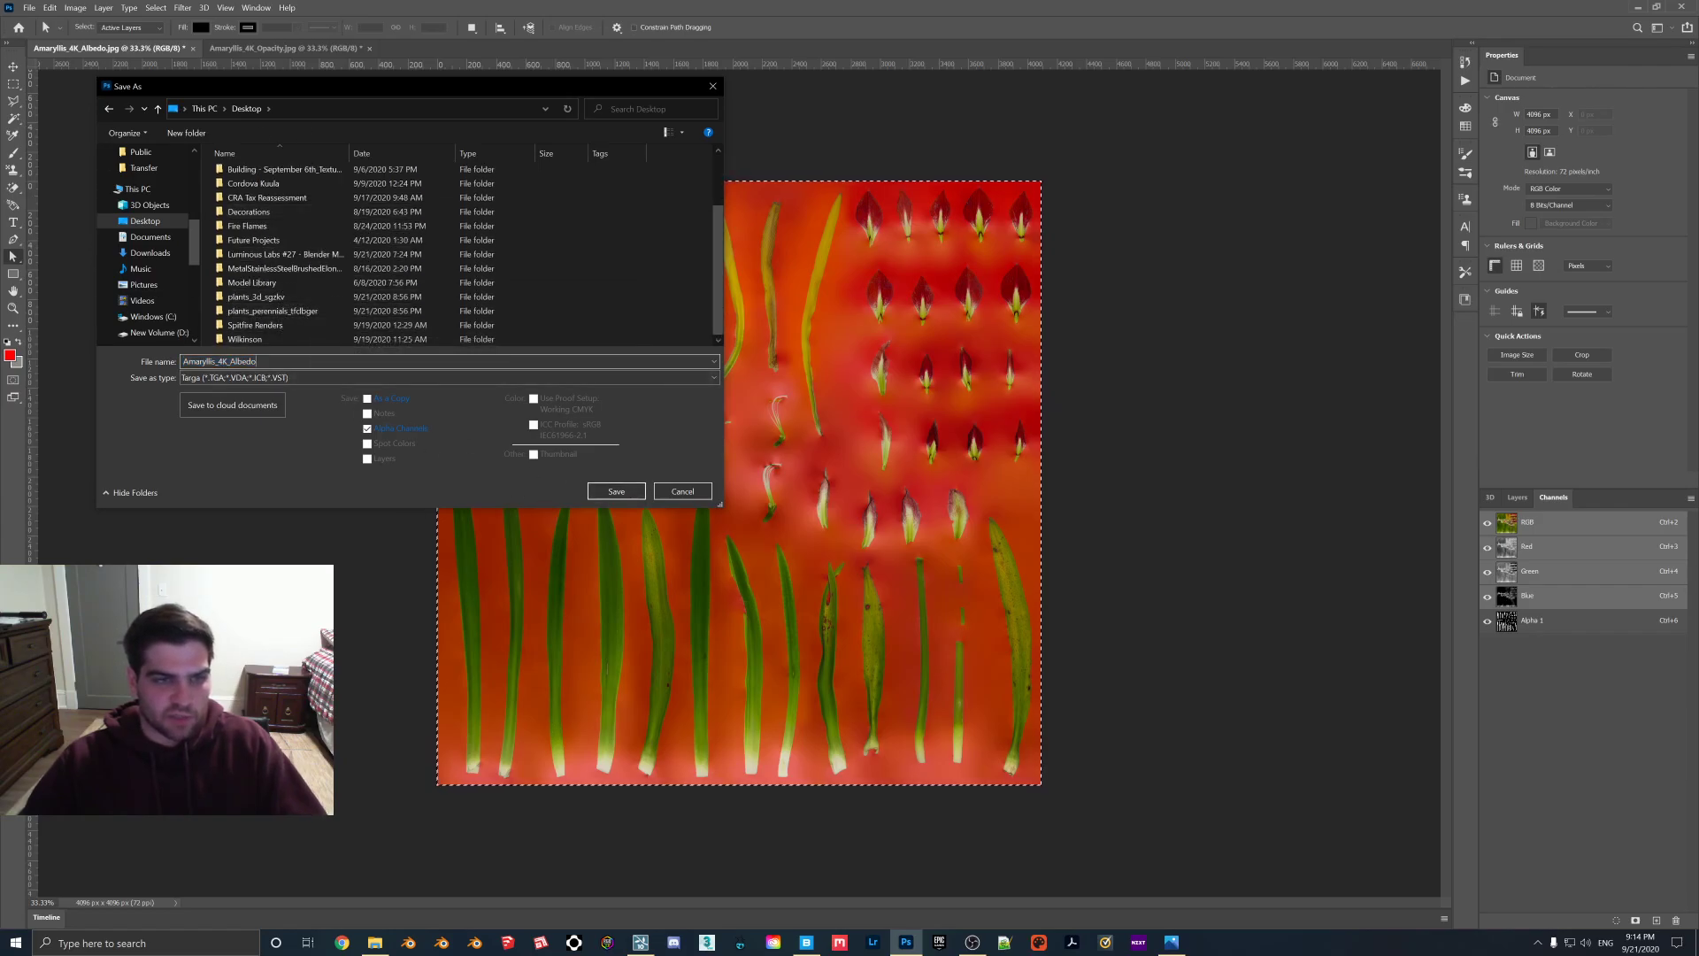
text(mask)
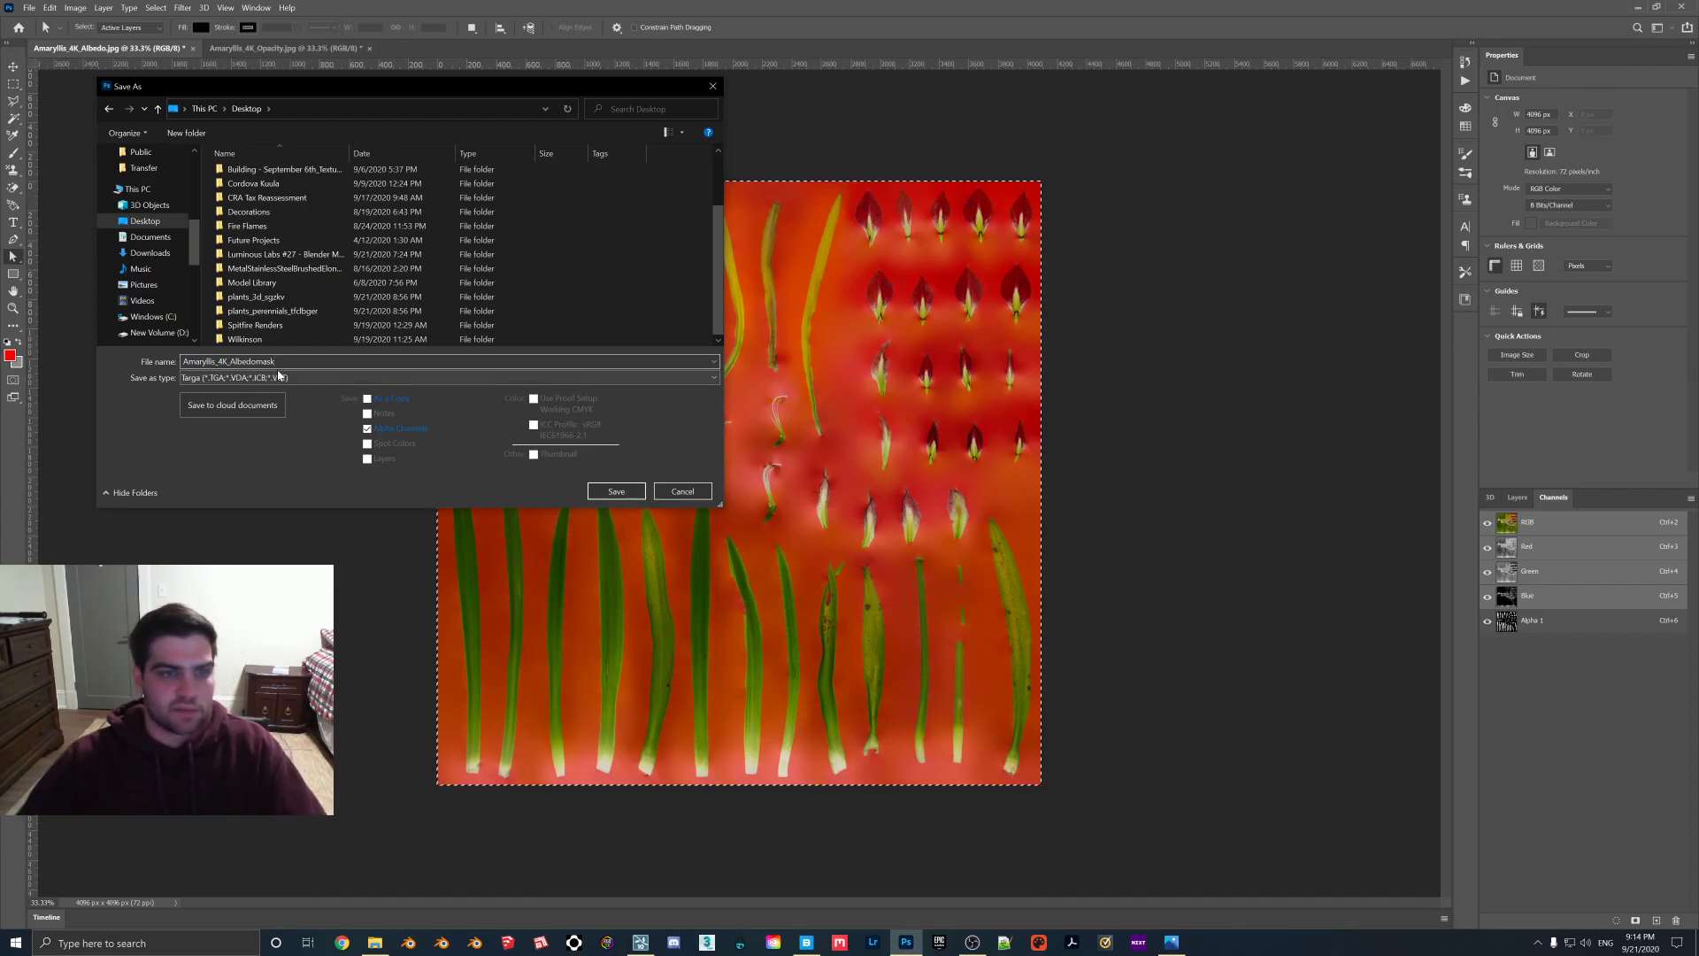
text(M)
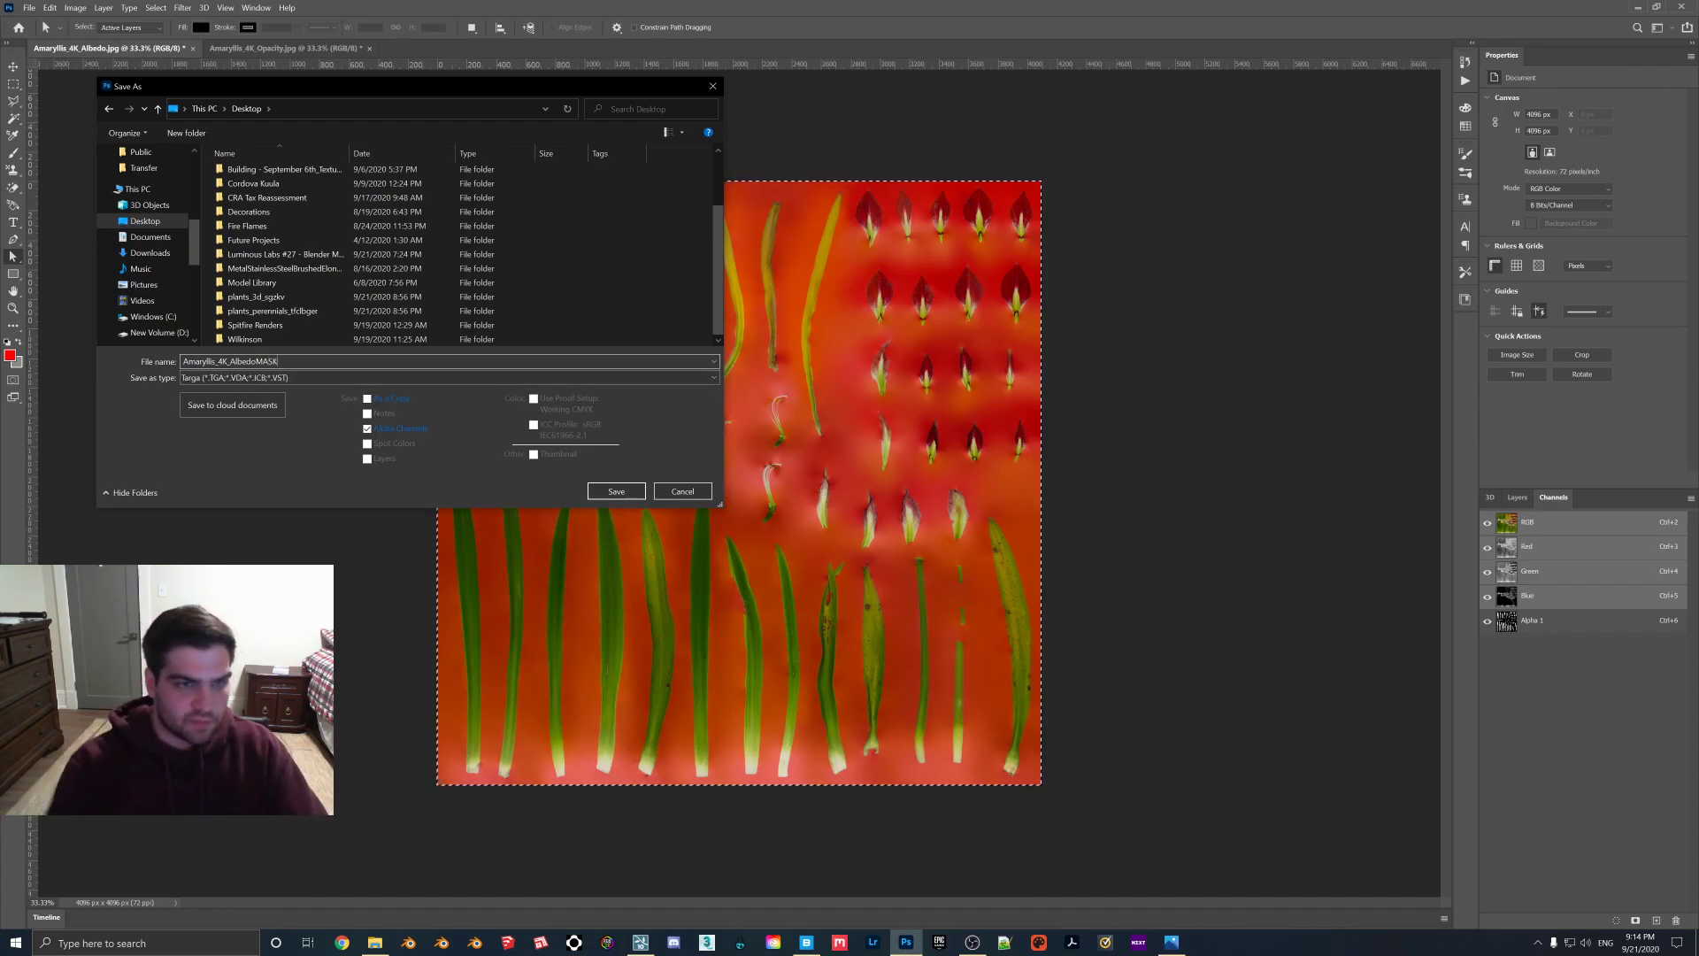
click(611, 490)
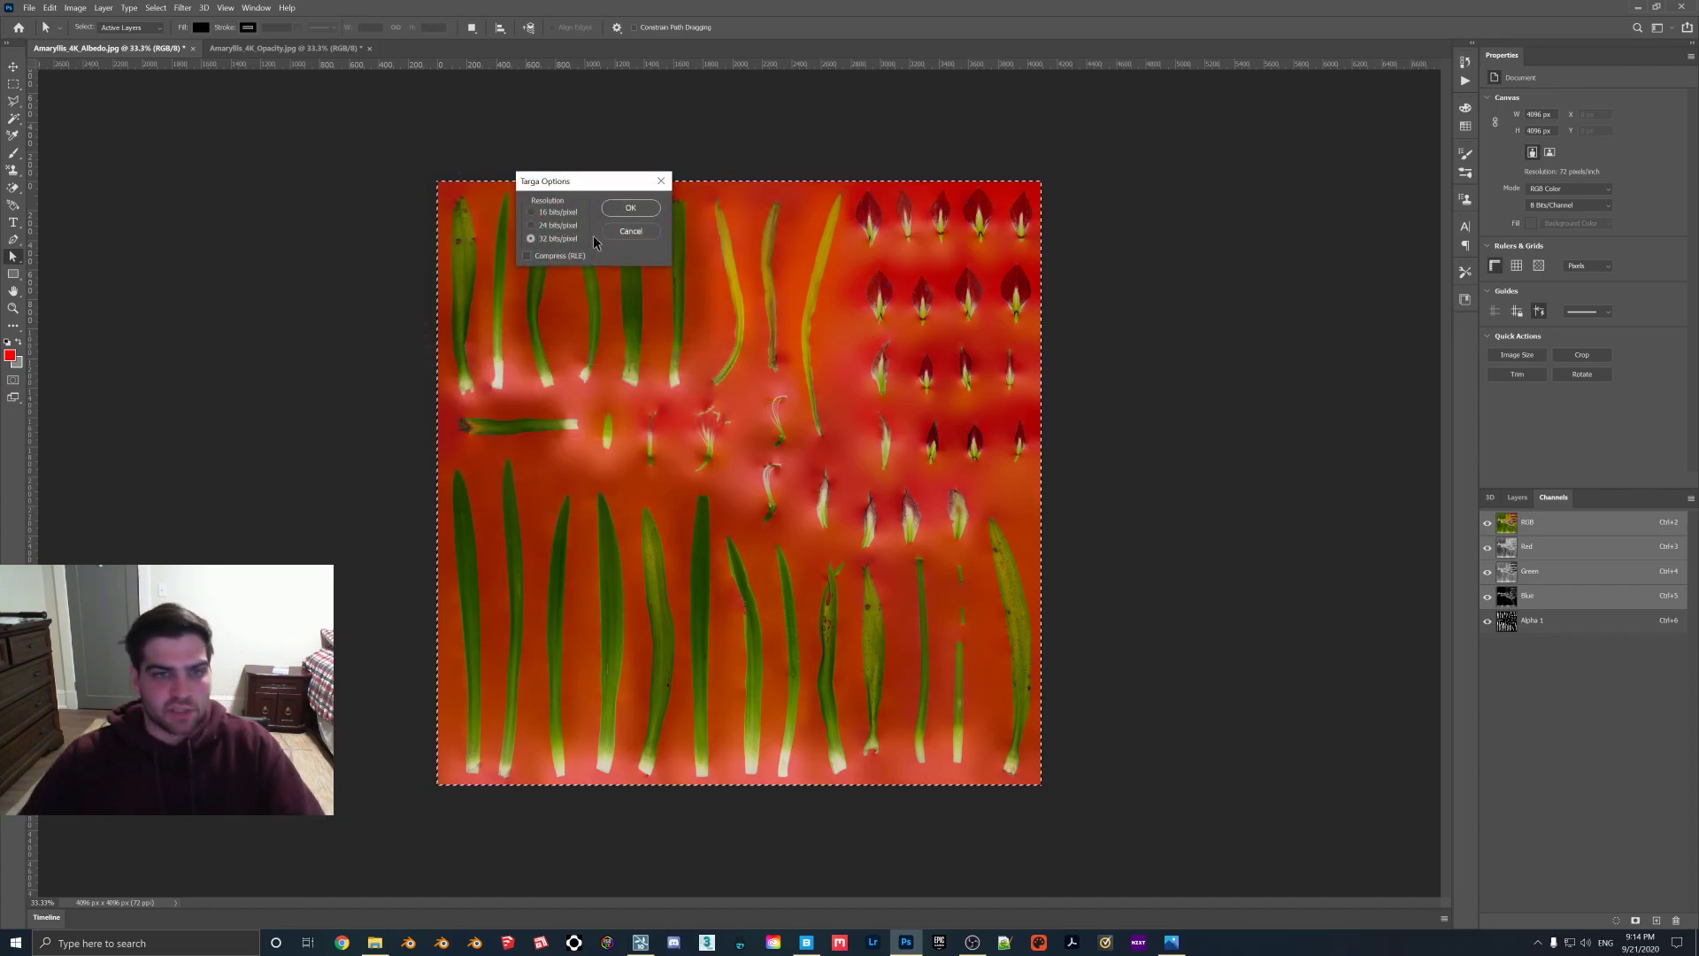
click(631, 210)
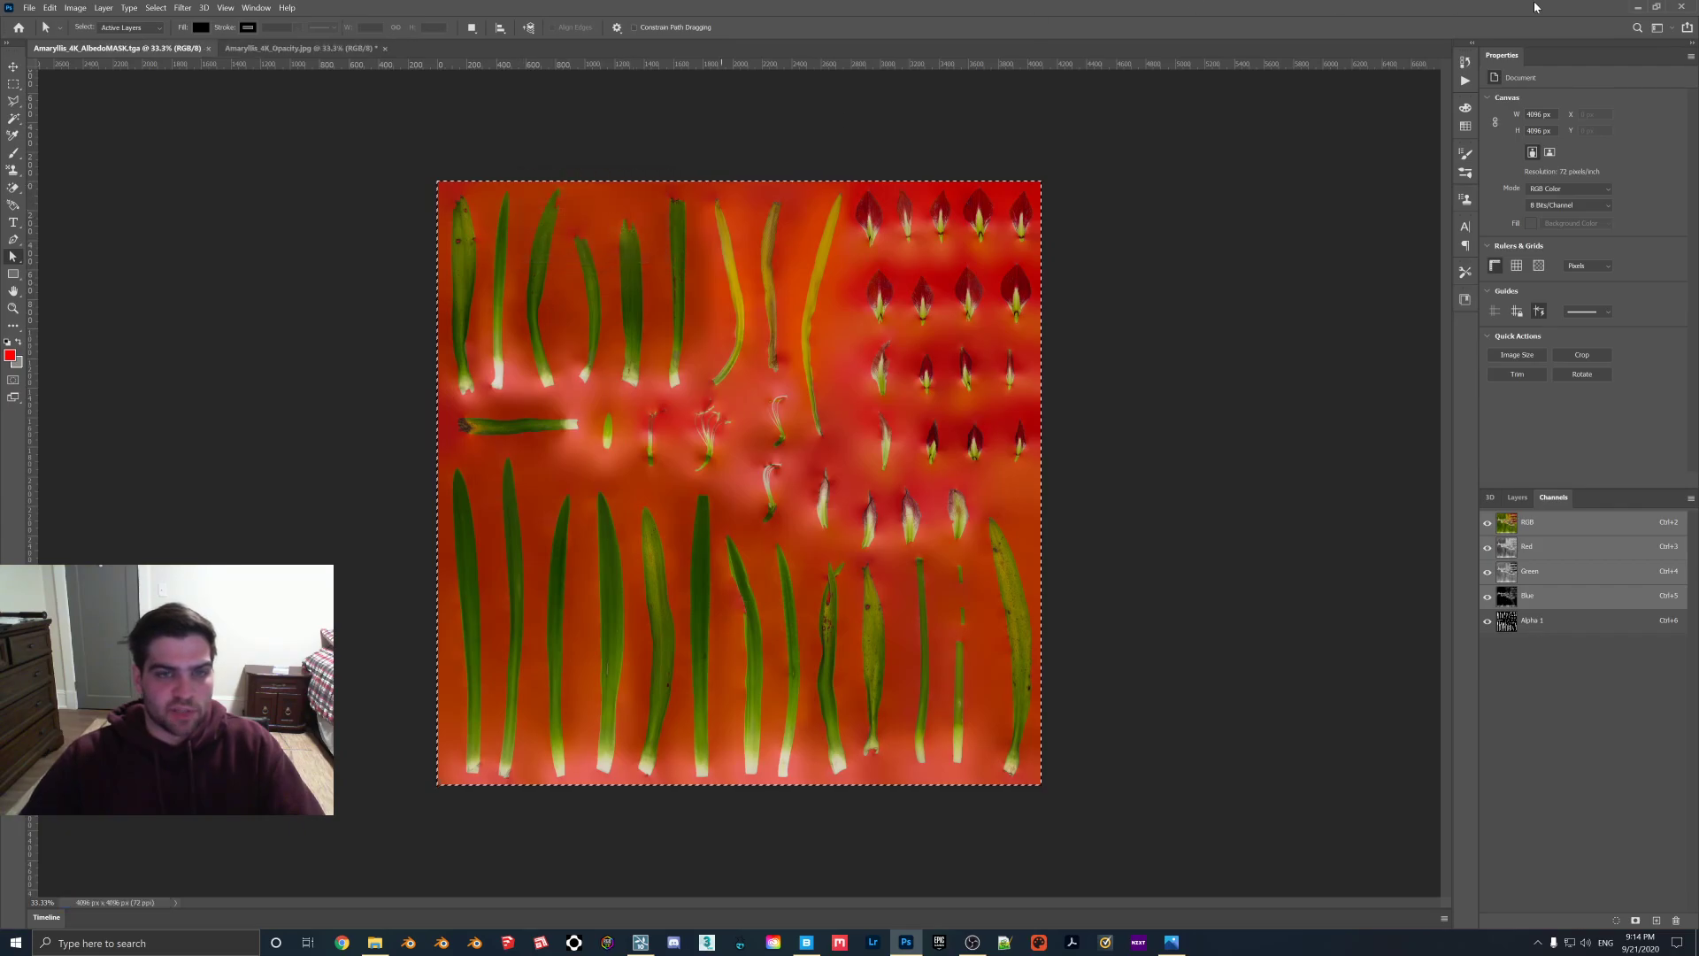
Switch to Lumion and replace the Amaryllis material's color texture with Amaryllis_4K_AlbedoMASK from the Desktop.
click(1635, 7)
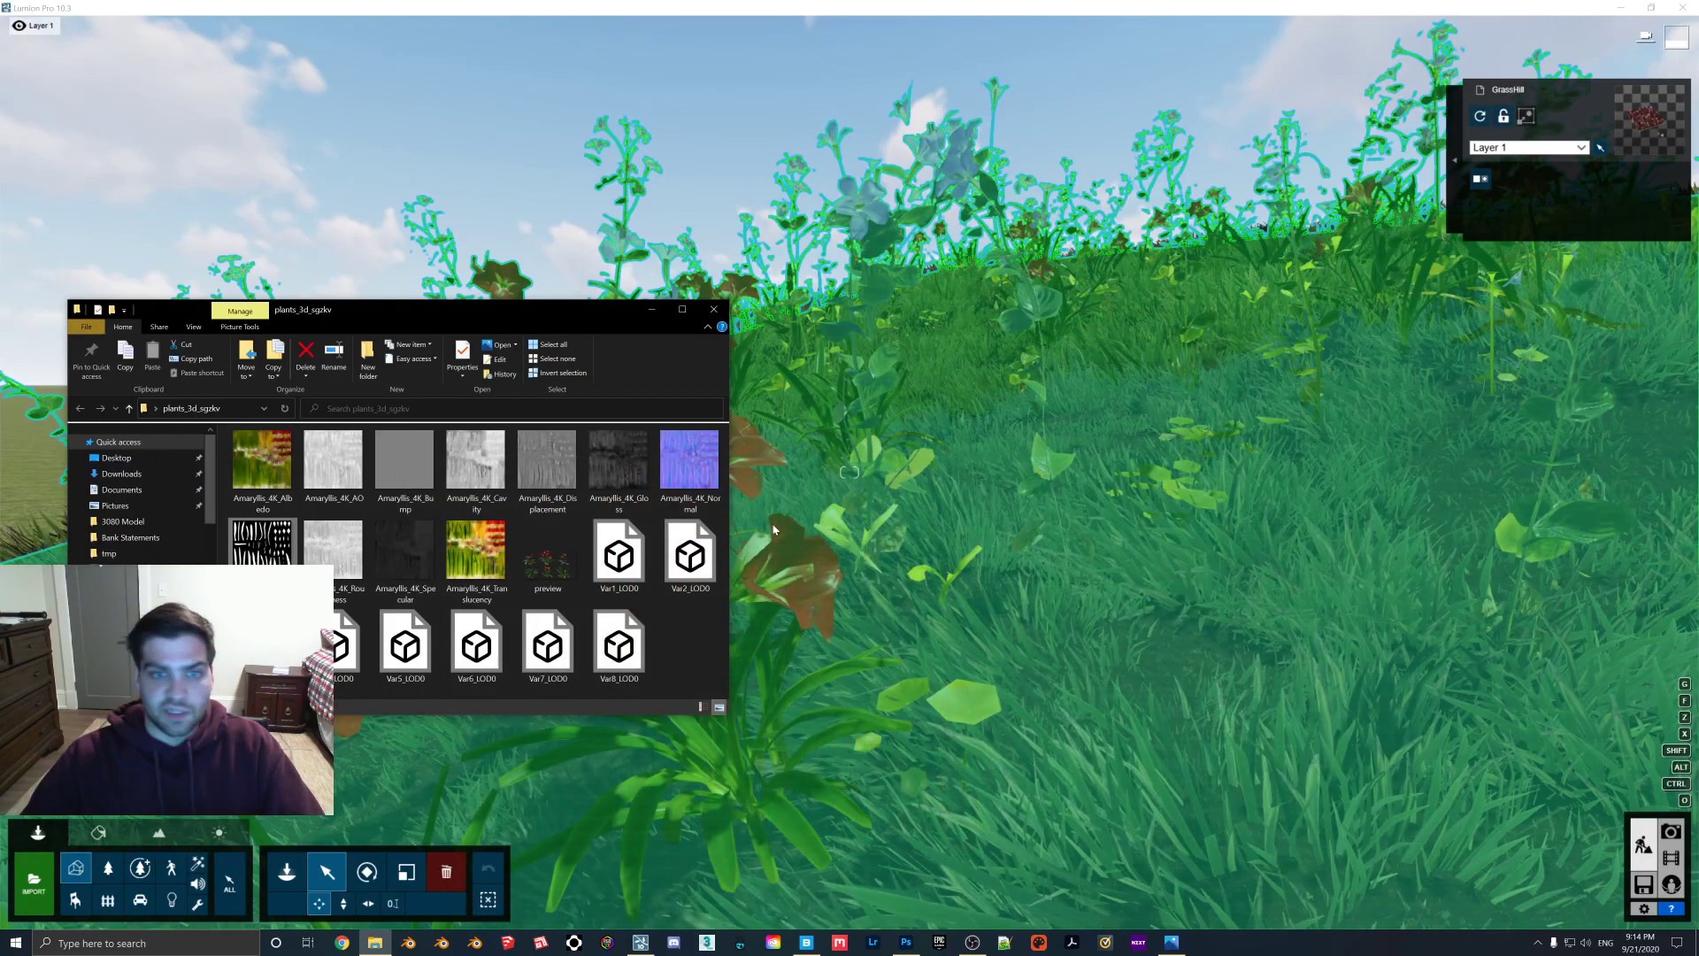
click(653, 311)
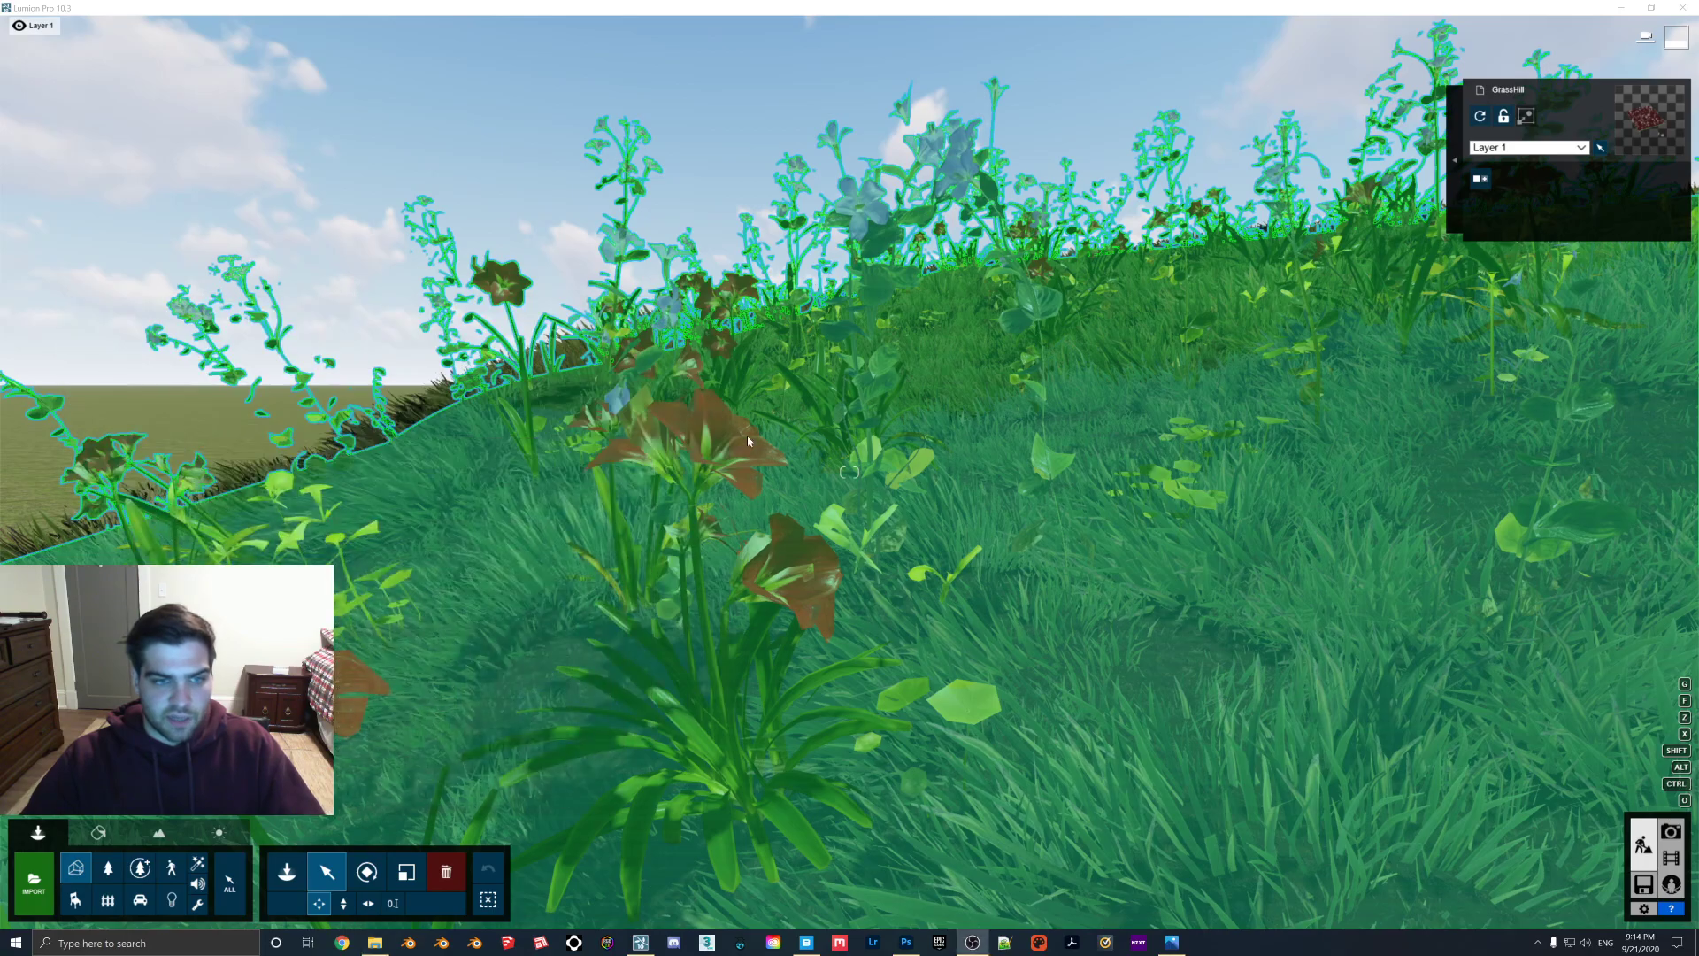
click(98, 832)
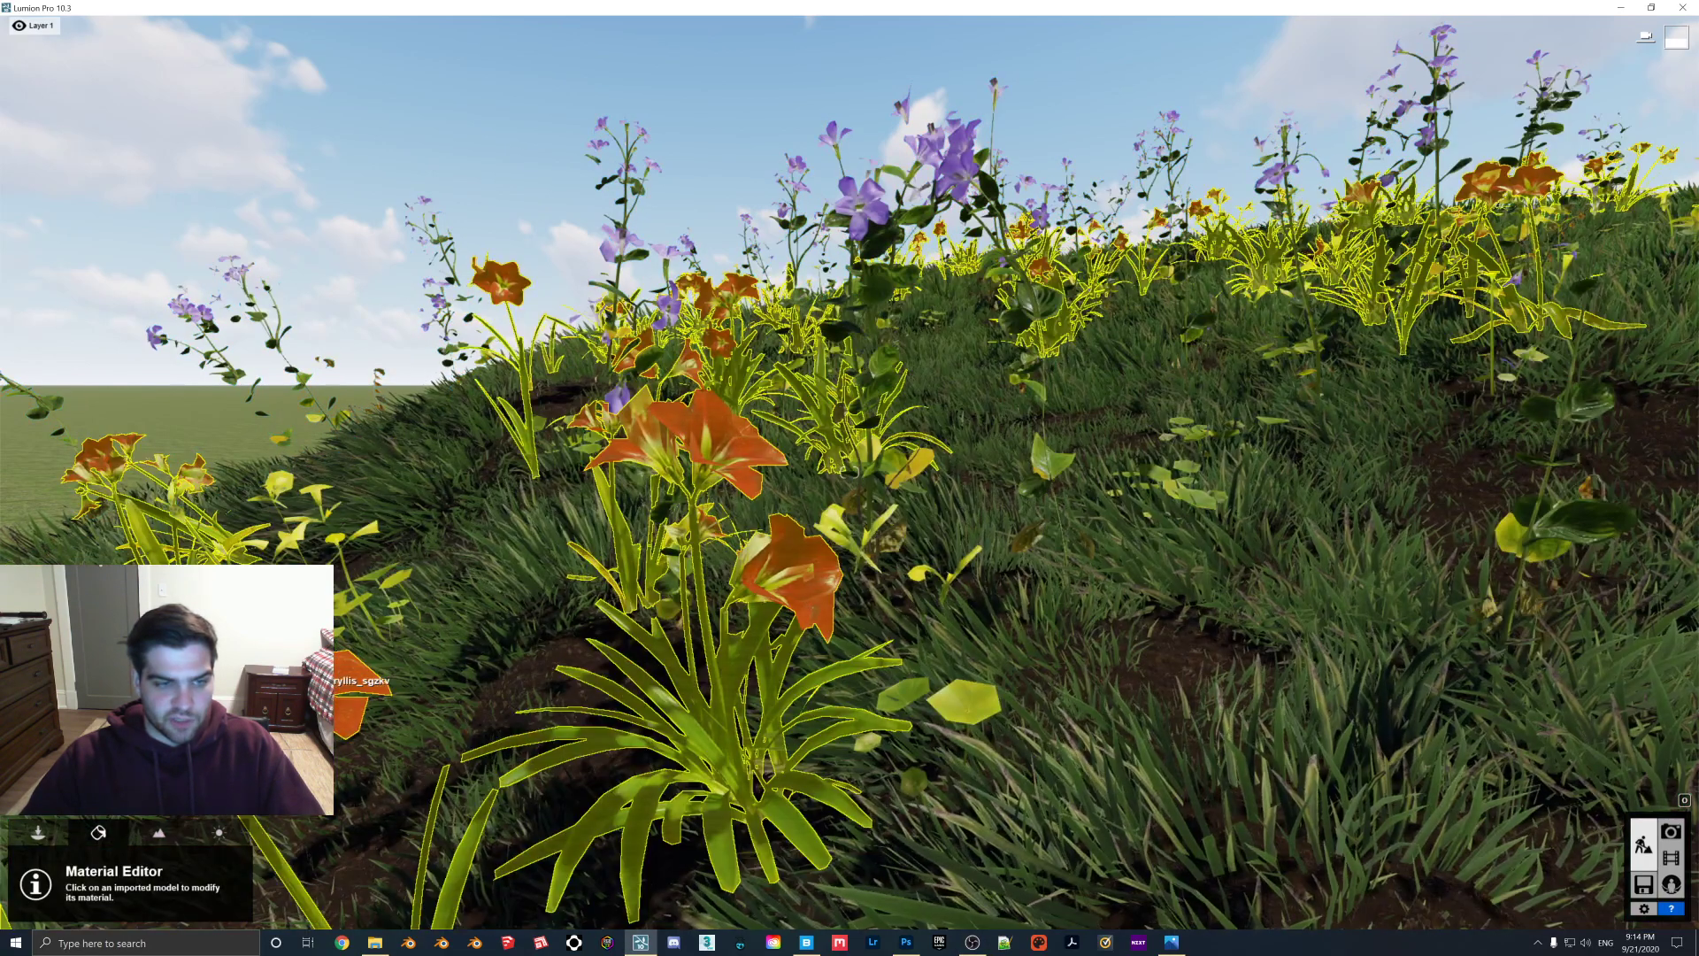
click(424, 624)
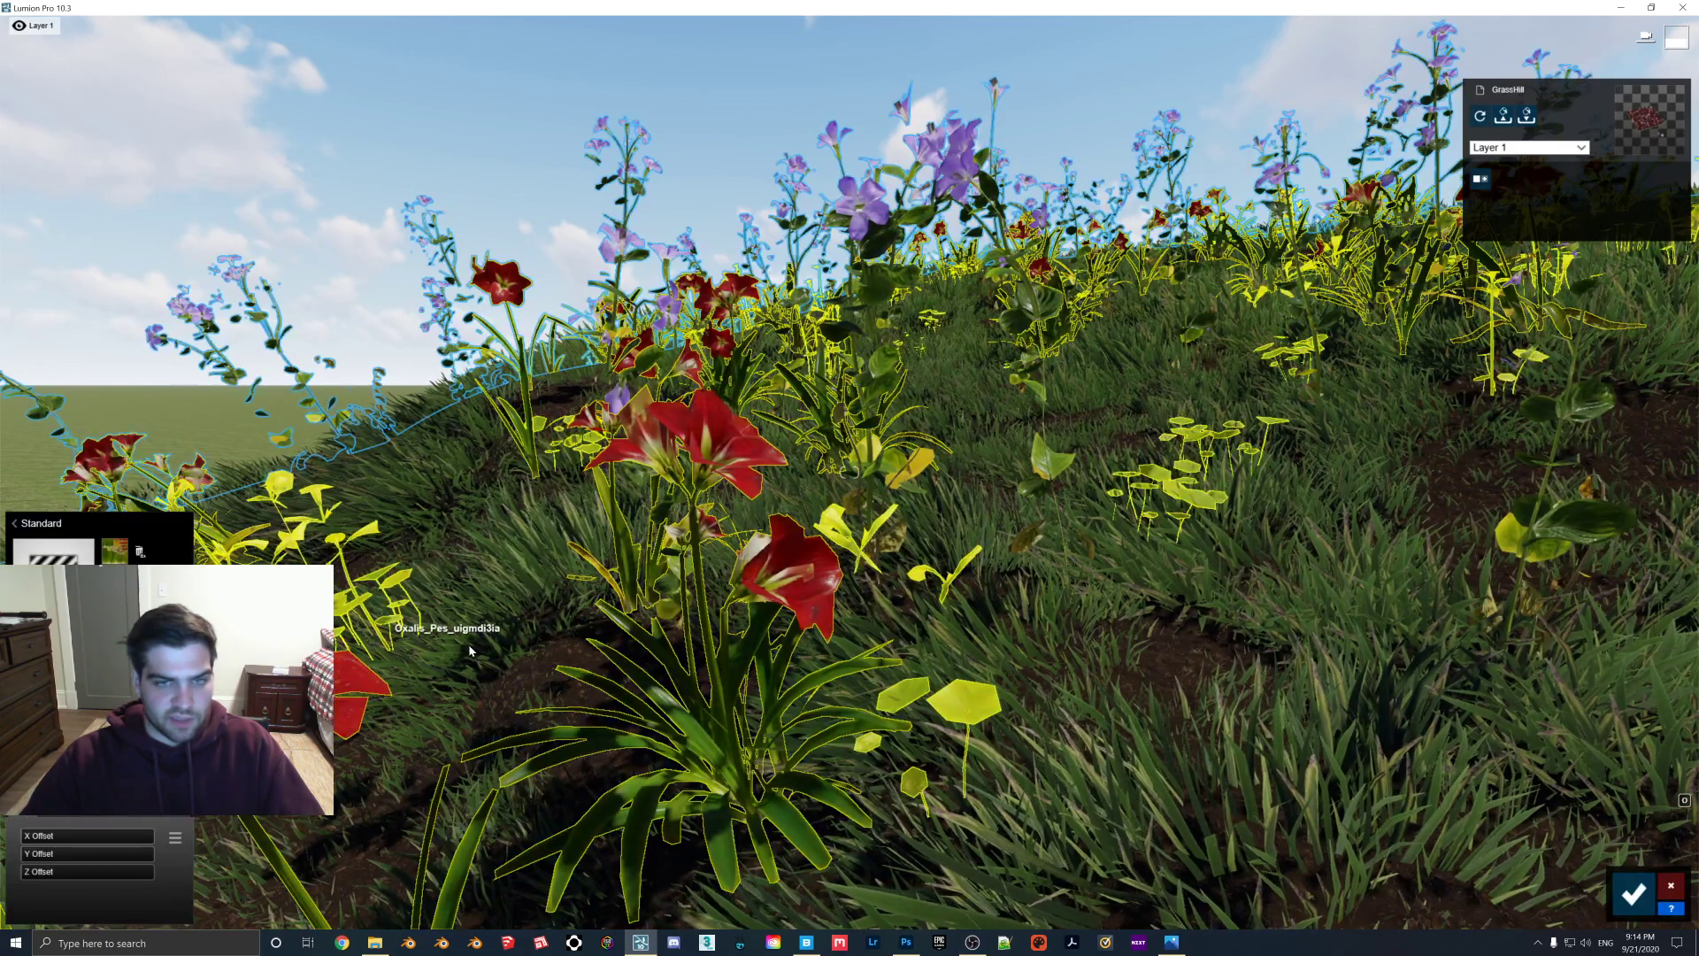
click(130, 555)
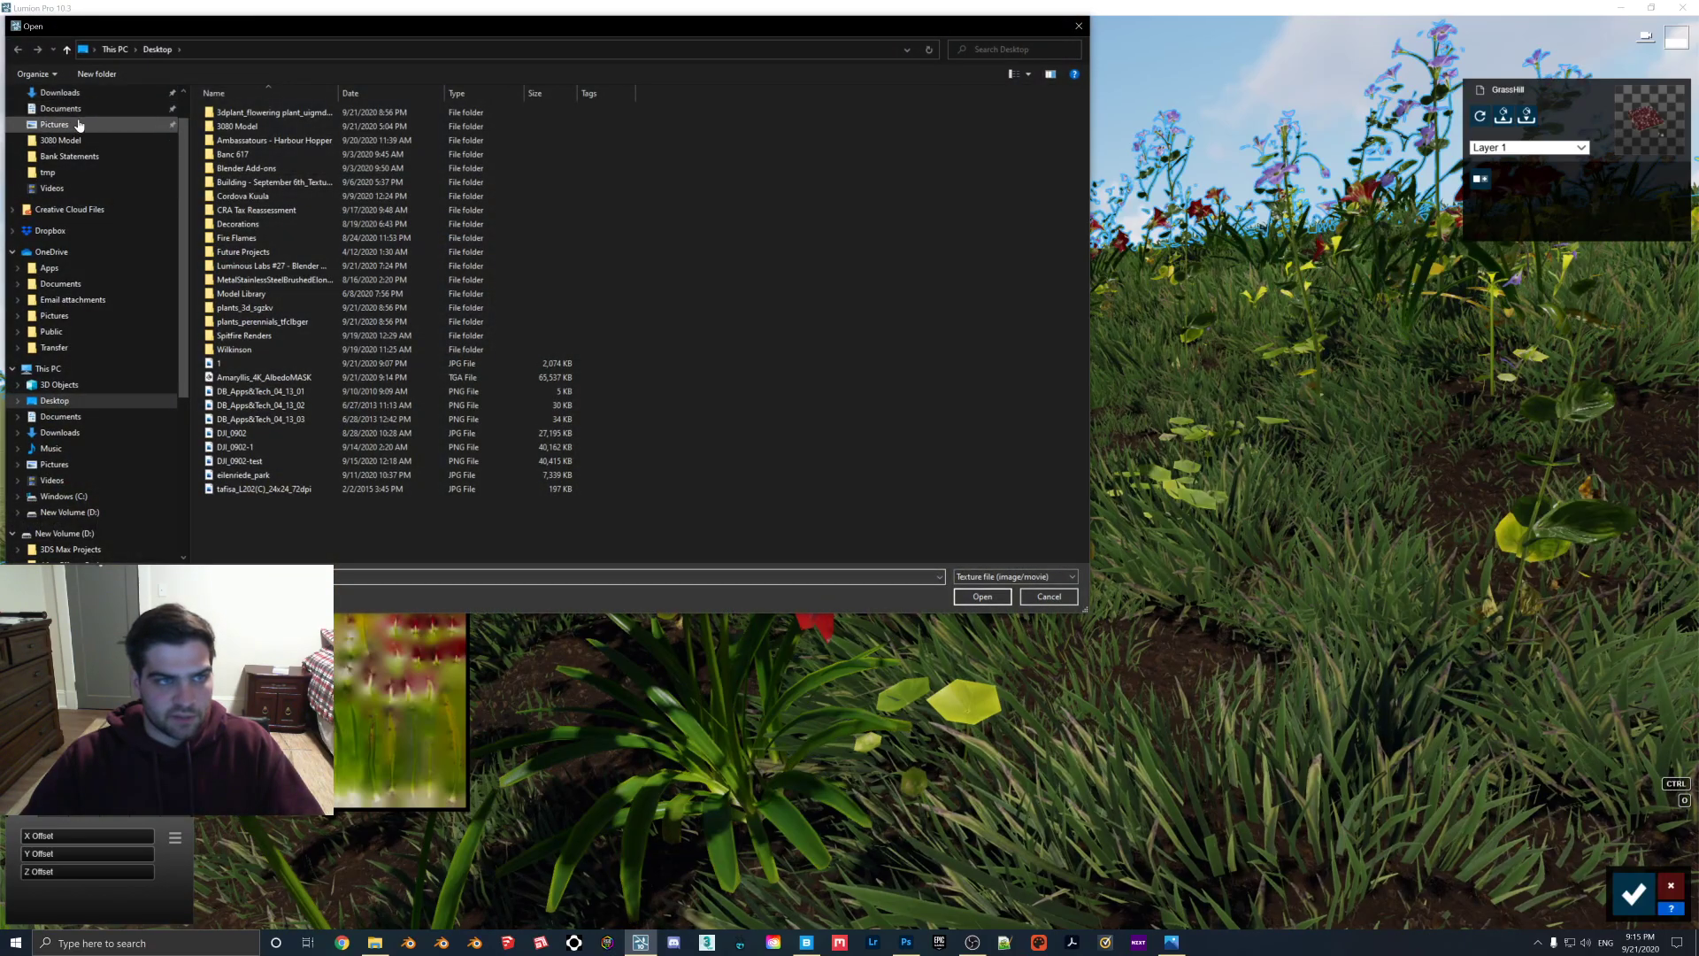
scroll(84, 124, up, 1)
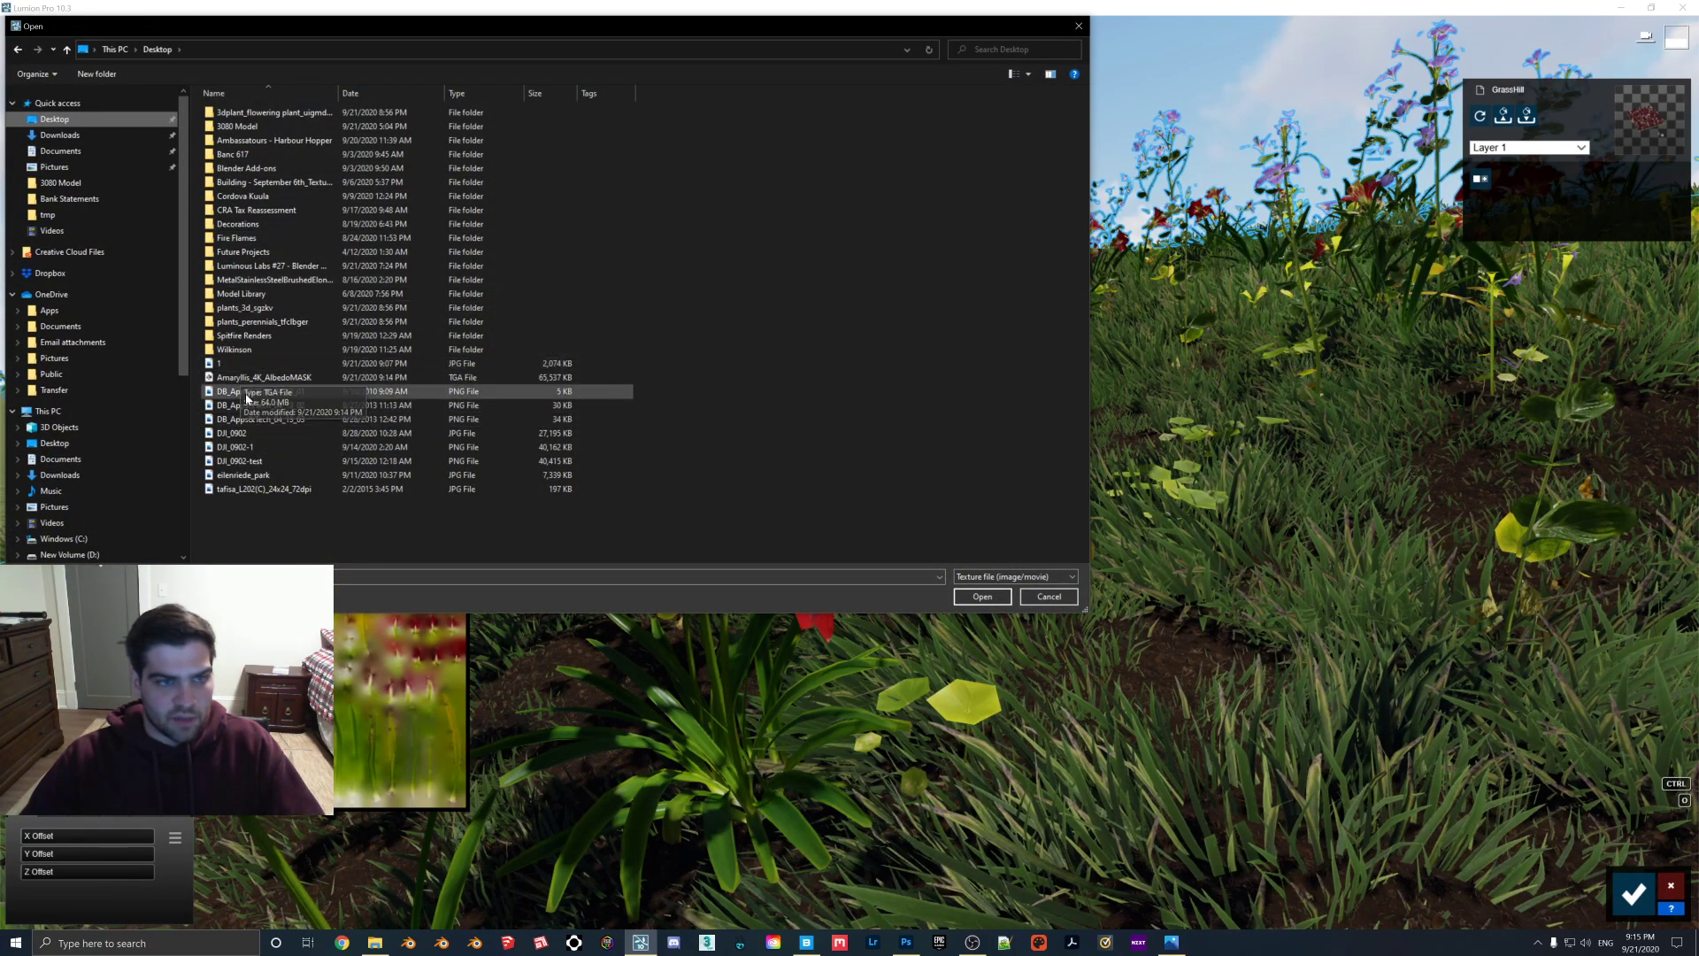
double_click(265, 377)
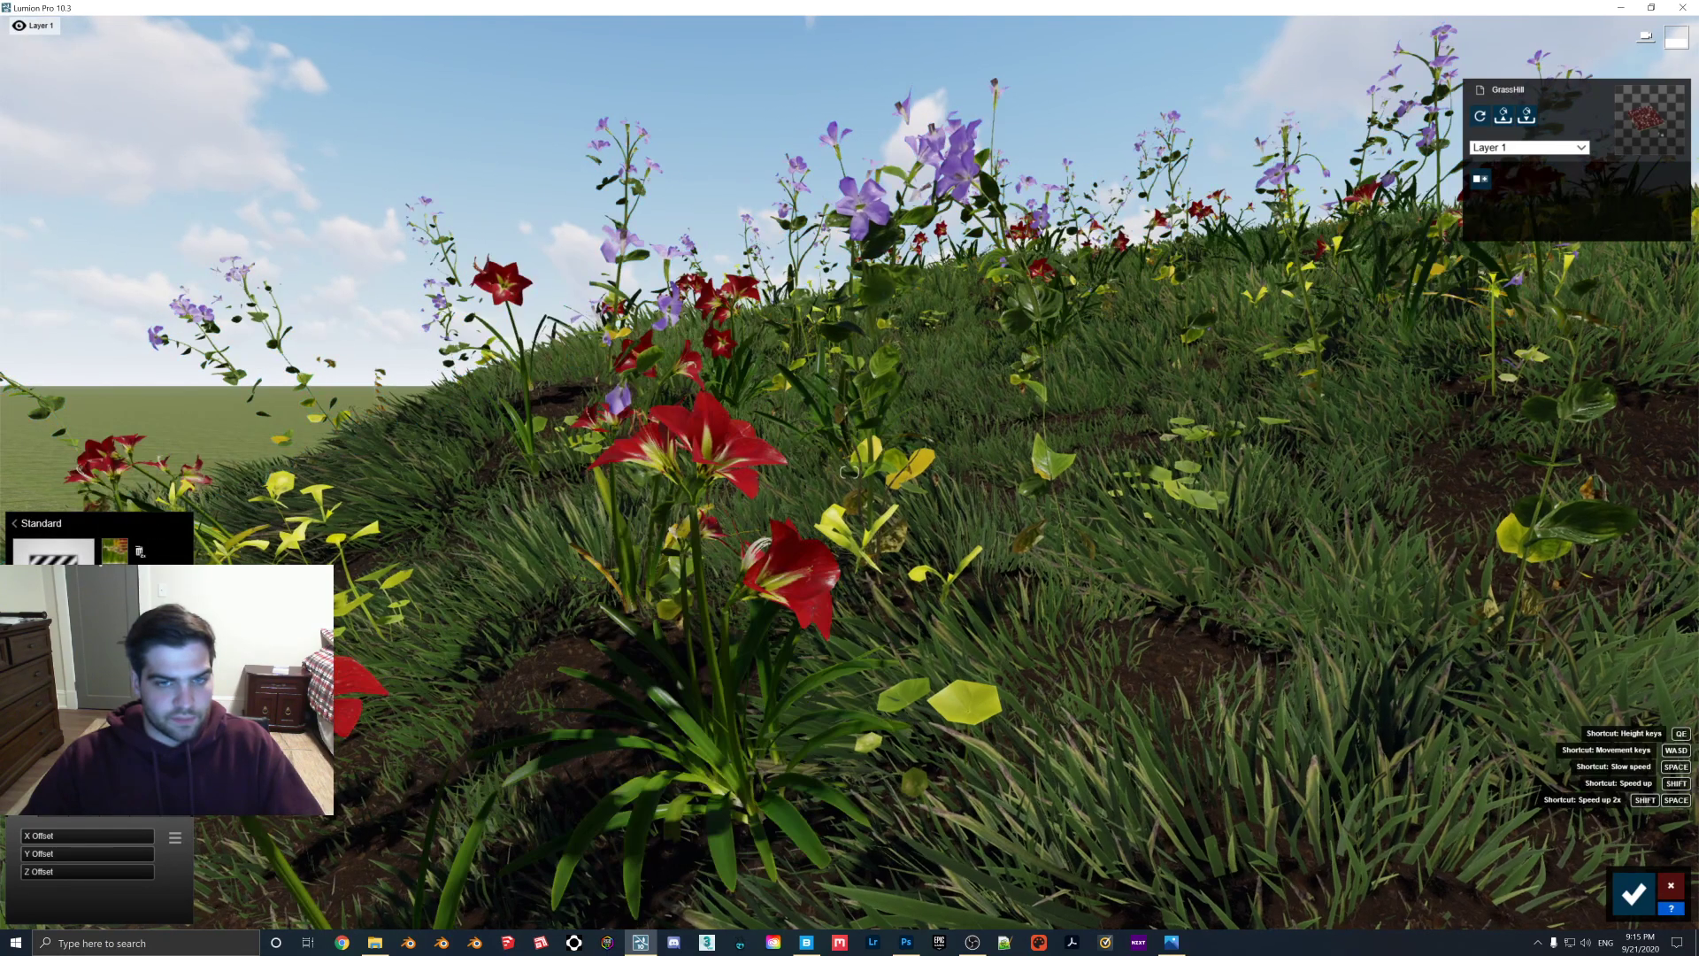
key(w)
drag(726, 446, 789, 445)
key(s)
key(s)
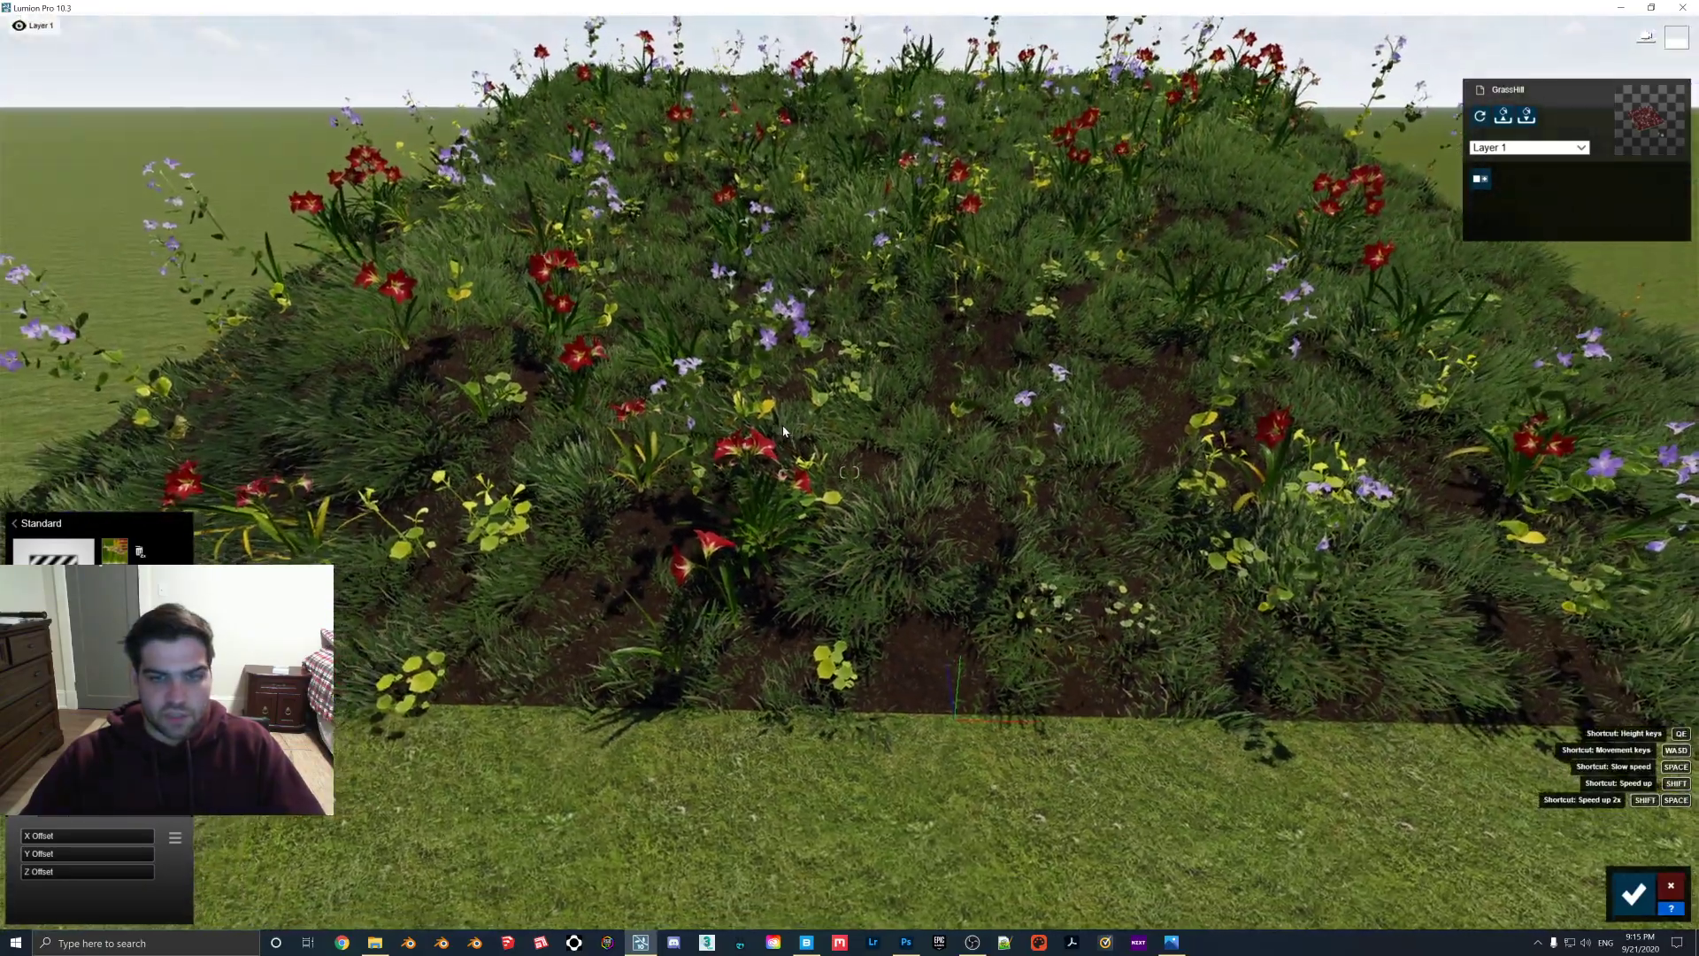
key(w)
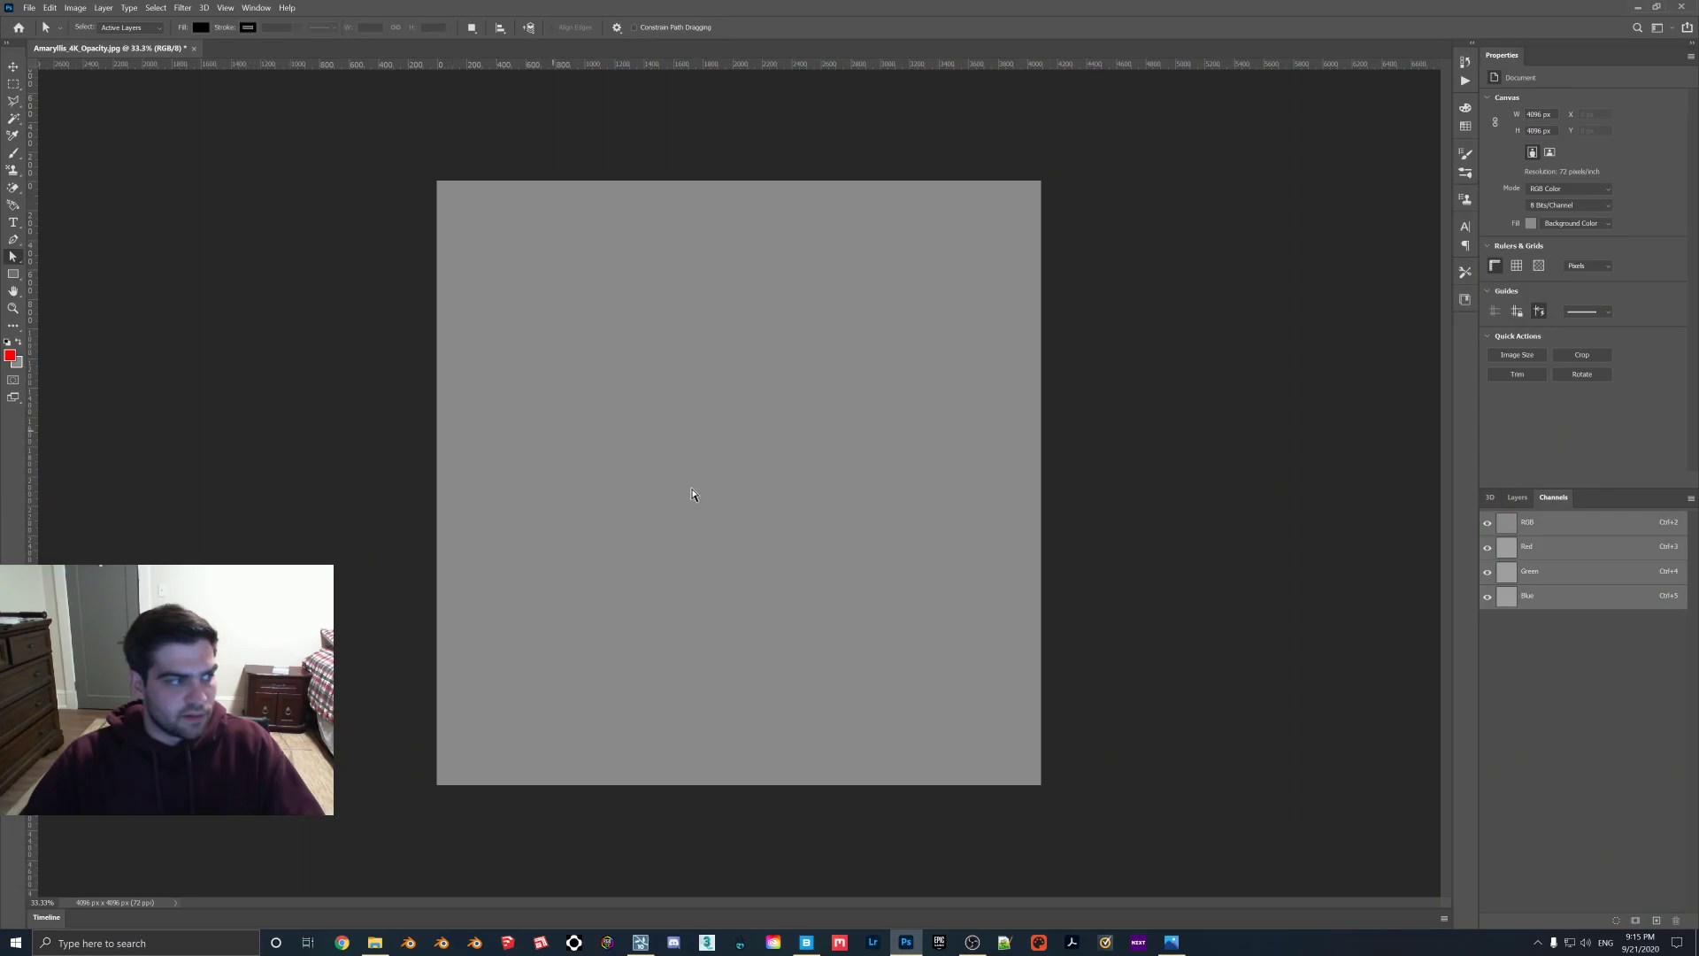
In Photoshop, close the Amaryllis opacity document without saving and open uigmdi3ia_4K_Albedo and uigmdi3ia_4K_Opacity from the 3dplant_flowering plant_uigmdi3ia folder as separate documents.
click(194, 48)
click(888, 349)
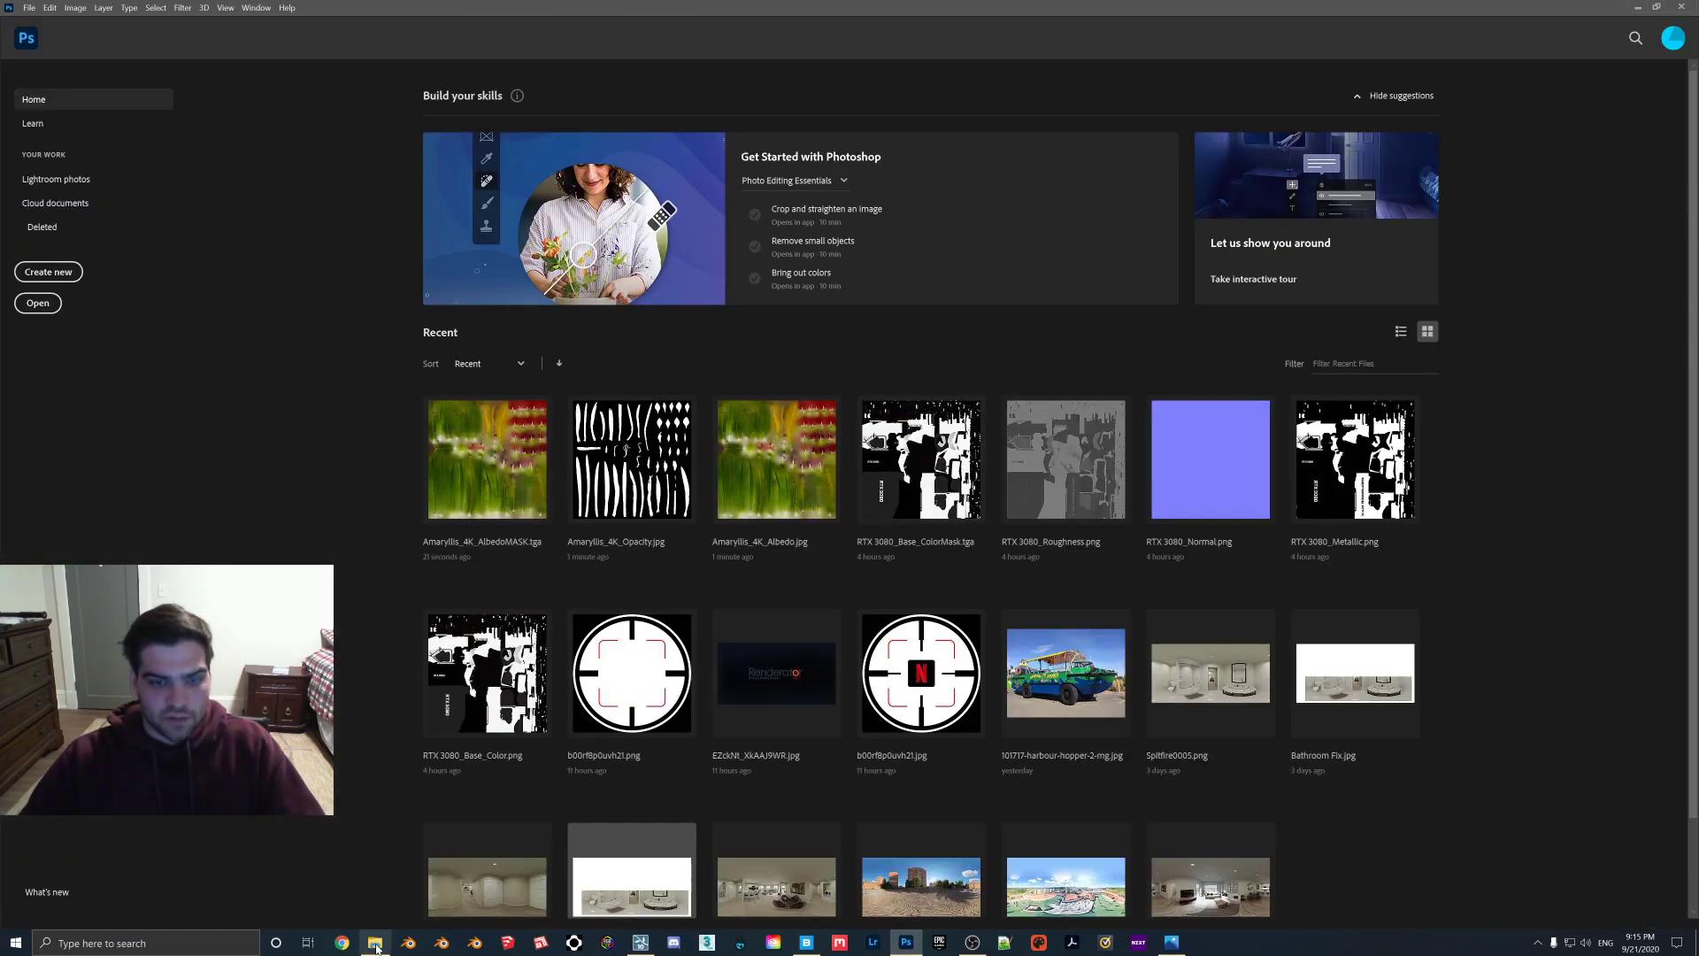
click(376, 943)
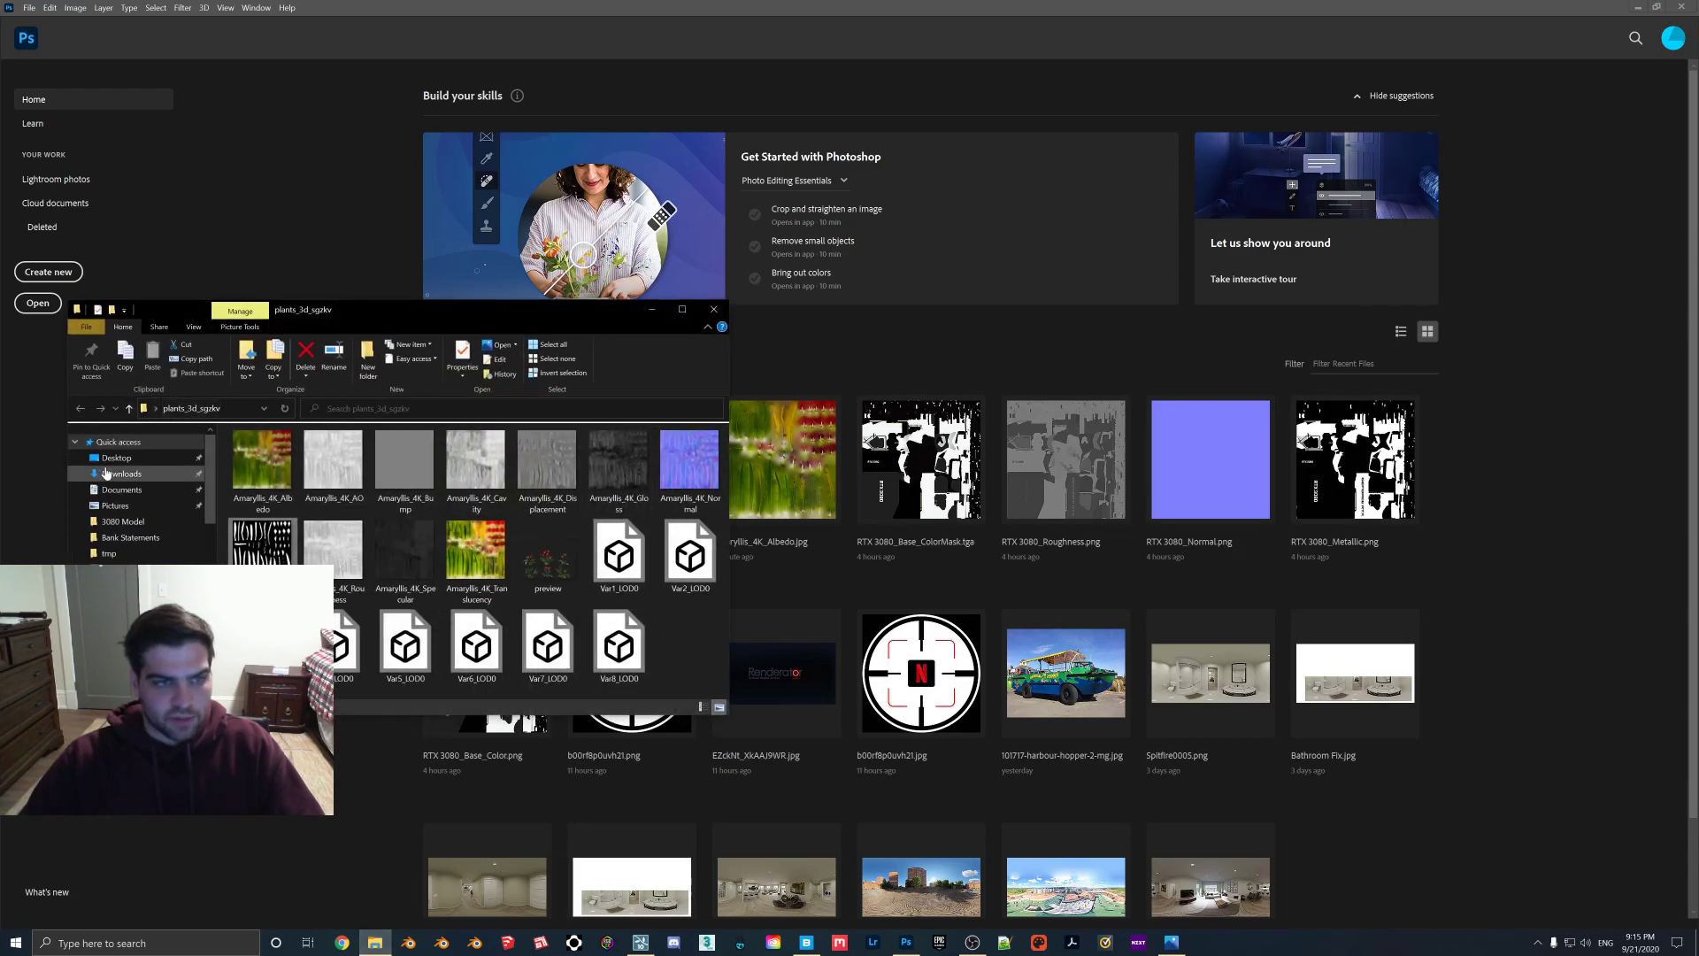
click(116, 458)
double_click(276, 481)
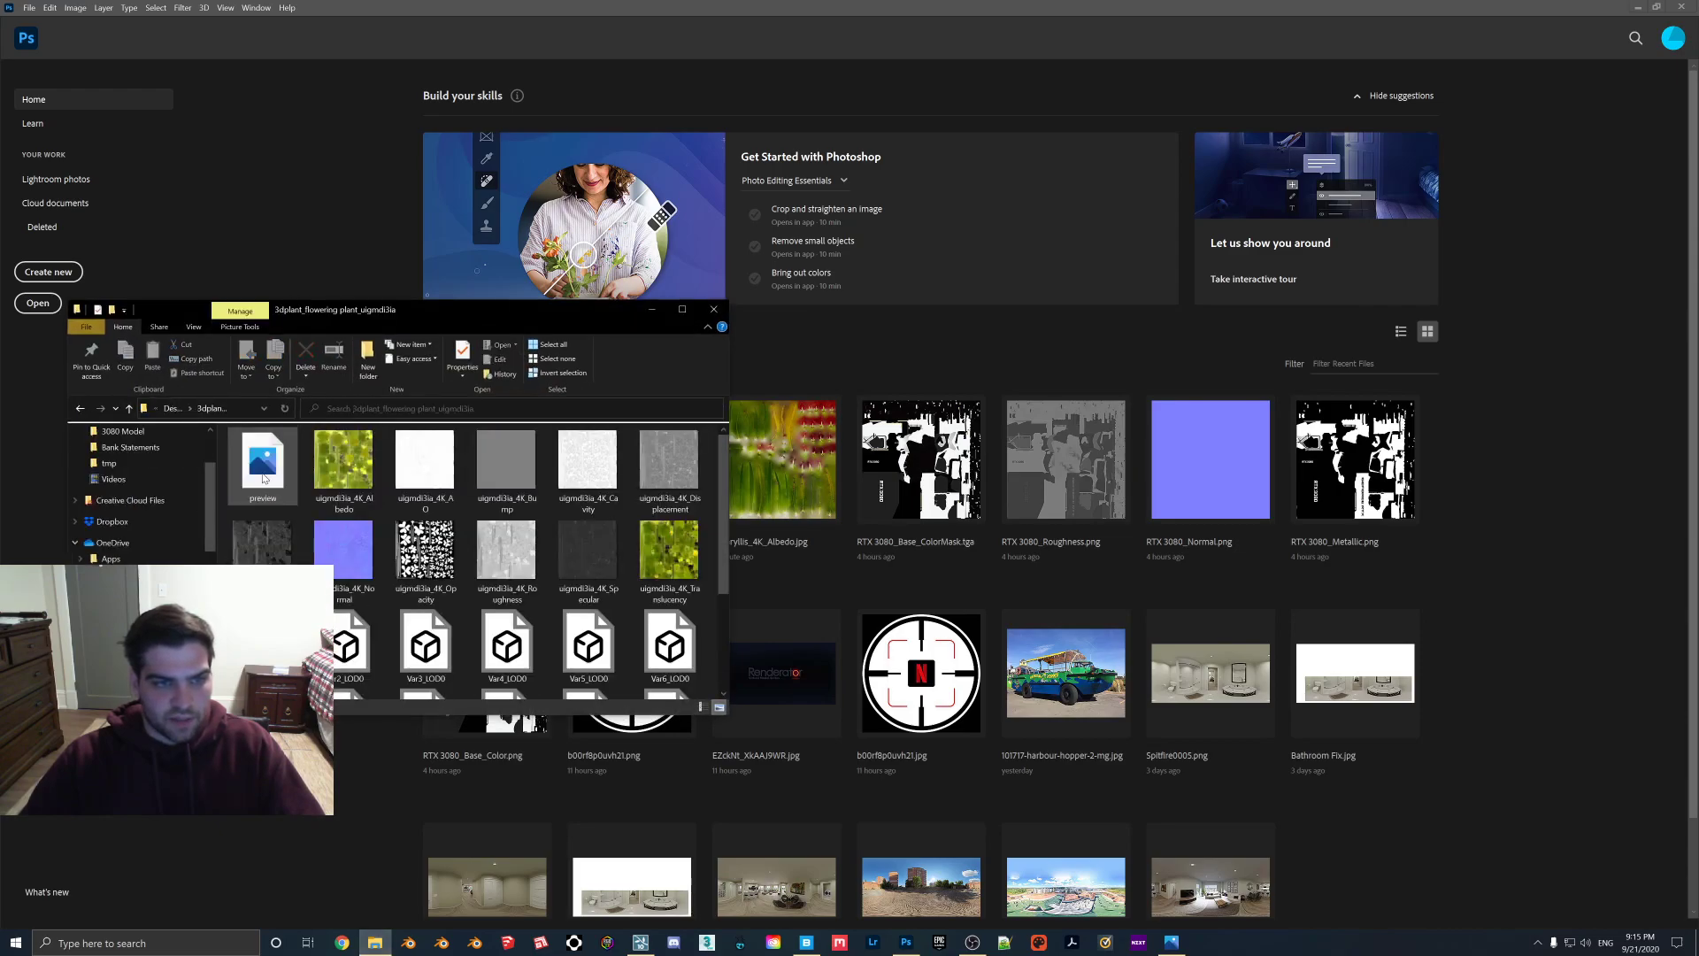
click(353, 249)
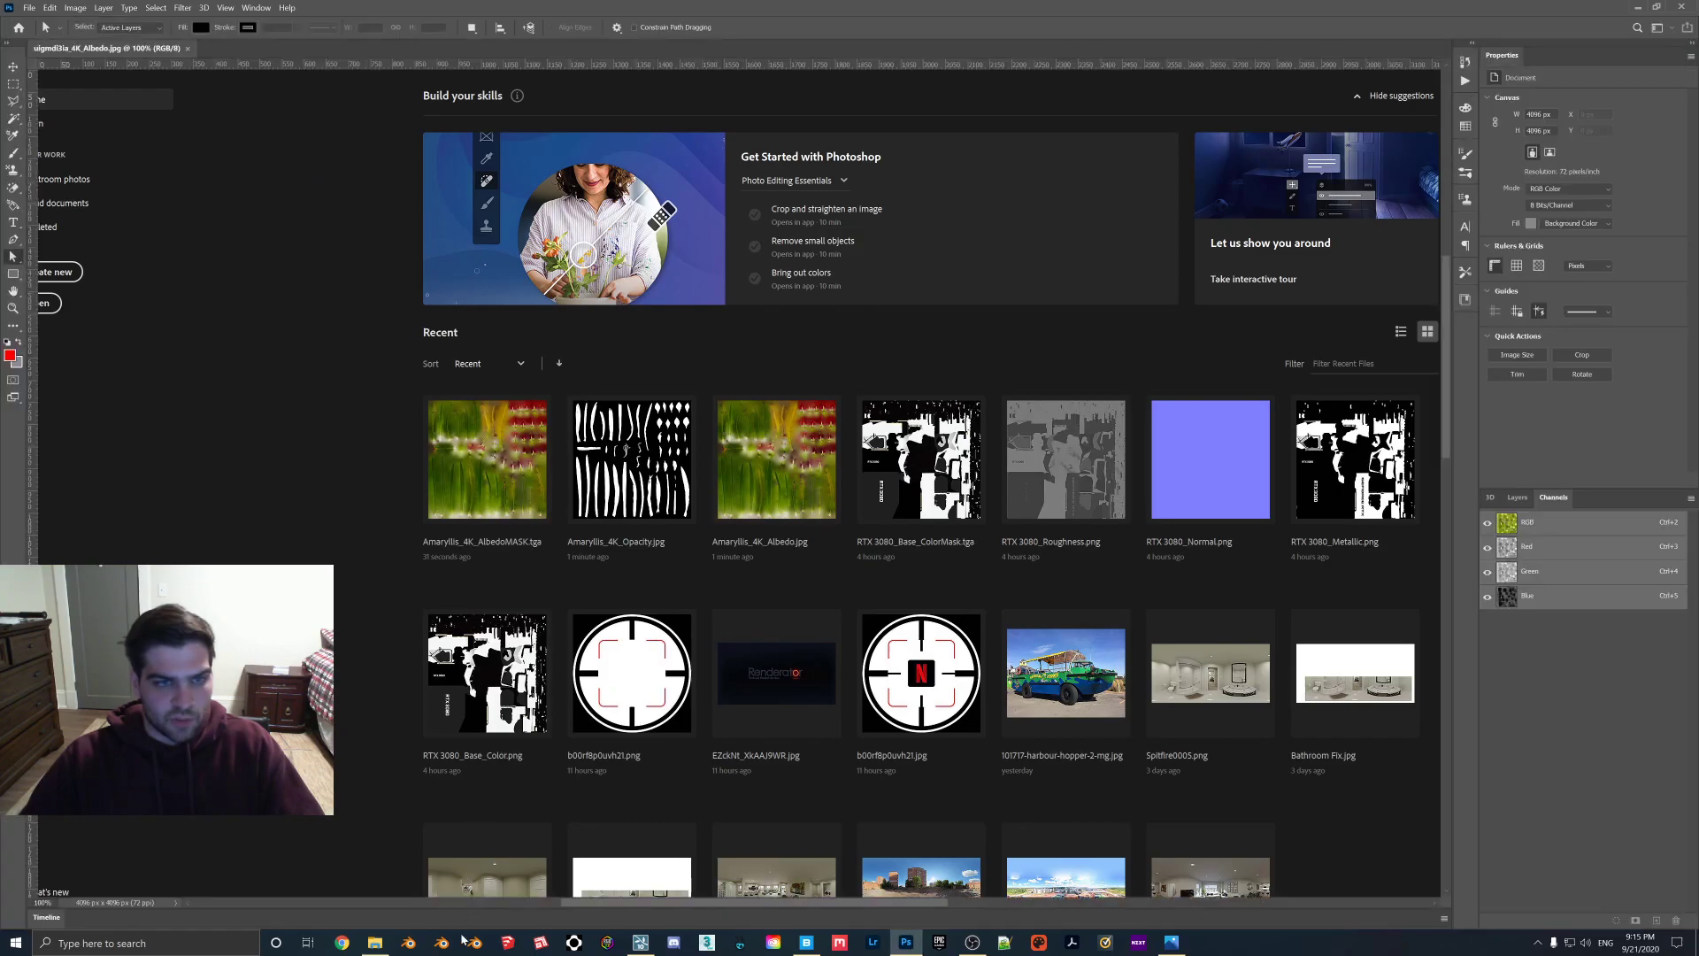
click(375, 943)
click(424, 571)
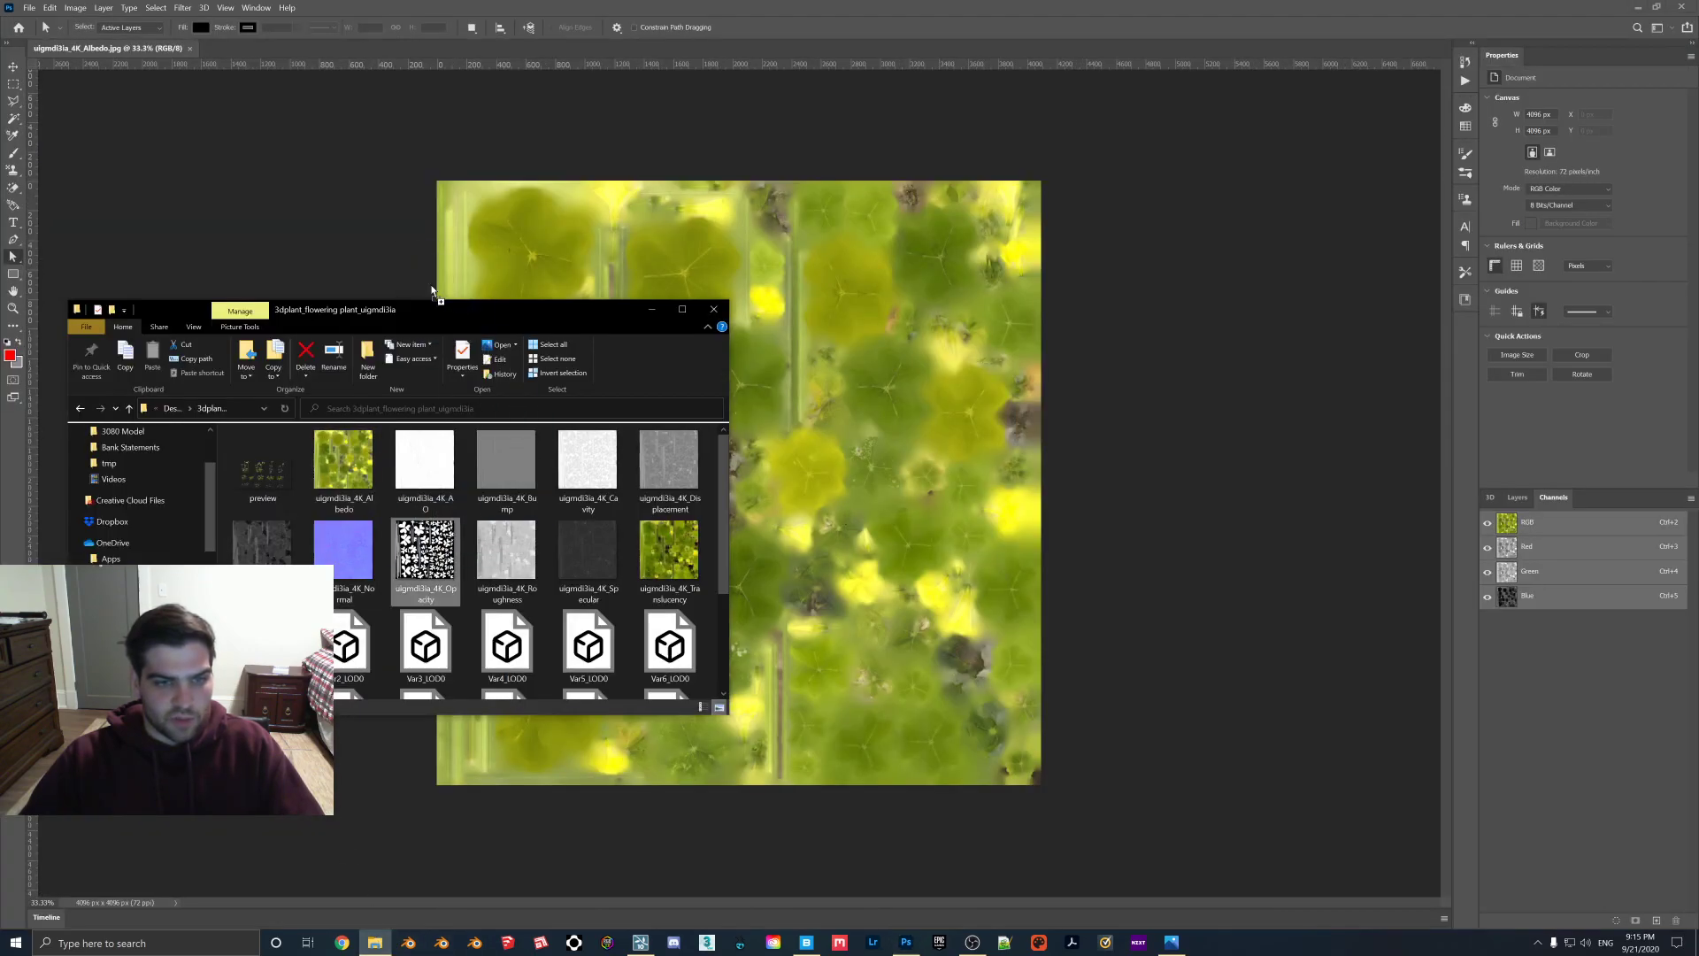
drag(426, 548, 1270, 638)
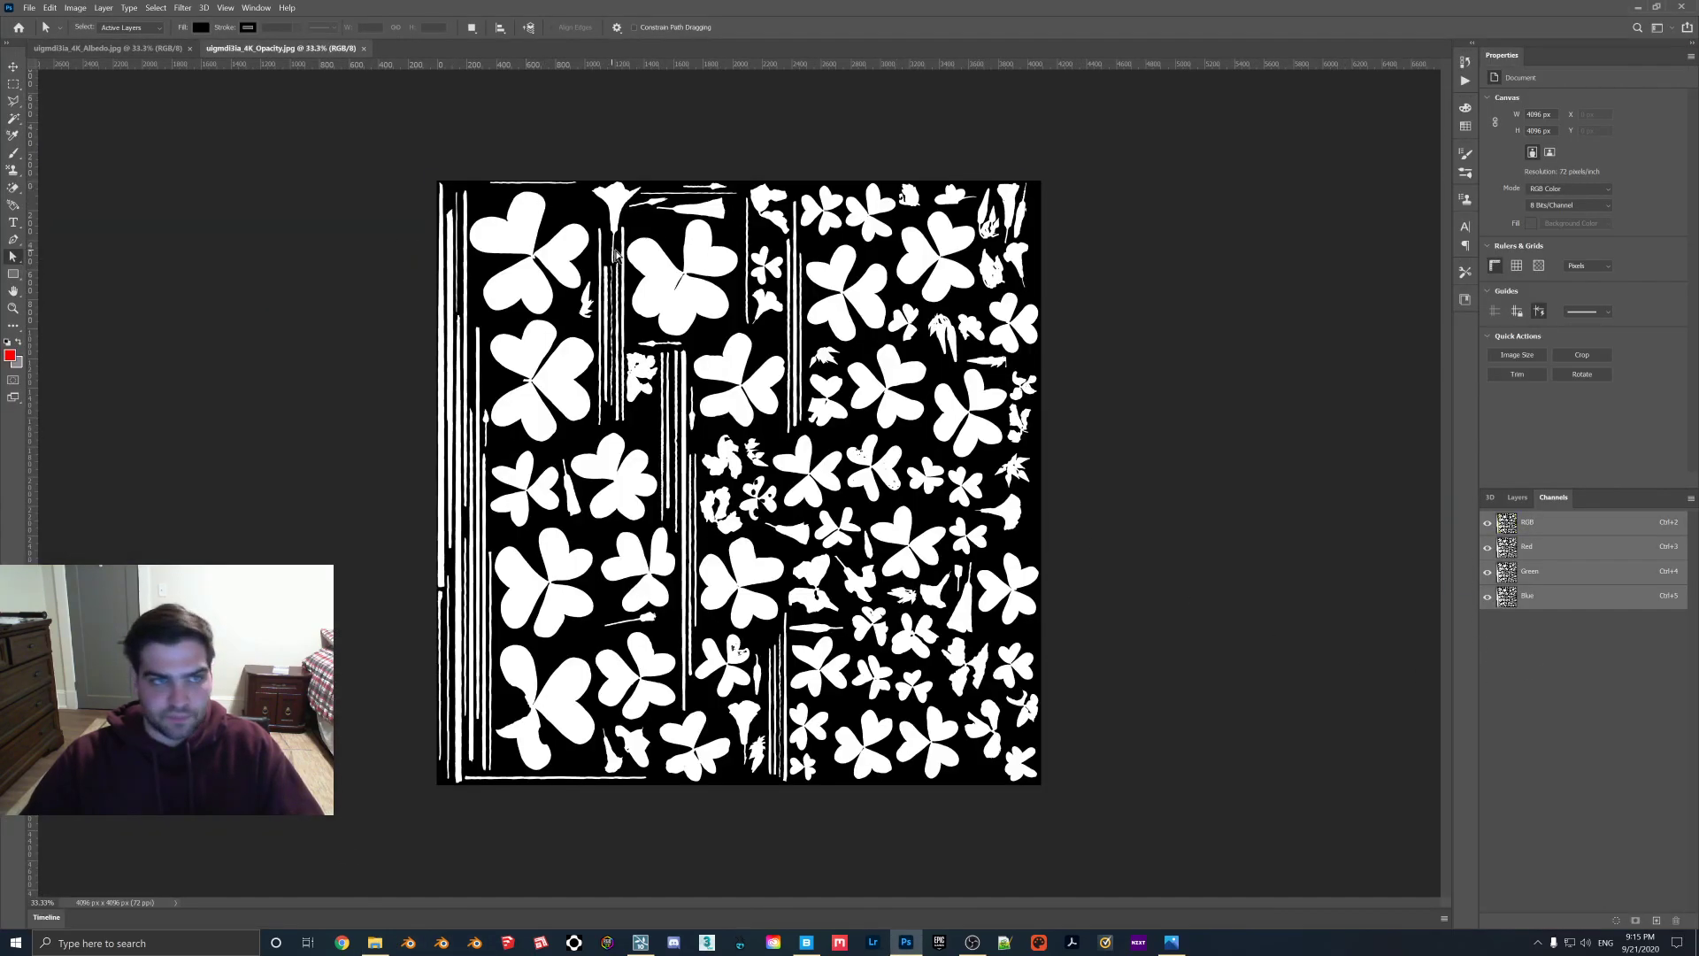
Cut the entire uigmdi3ia opacity image into a new alpha channel of the uigmdi3ia albedo document, shown over the RGB composite.
key(ctrl+x)
click(139, 48)
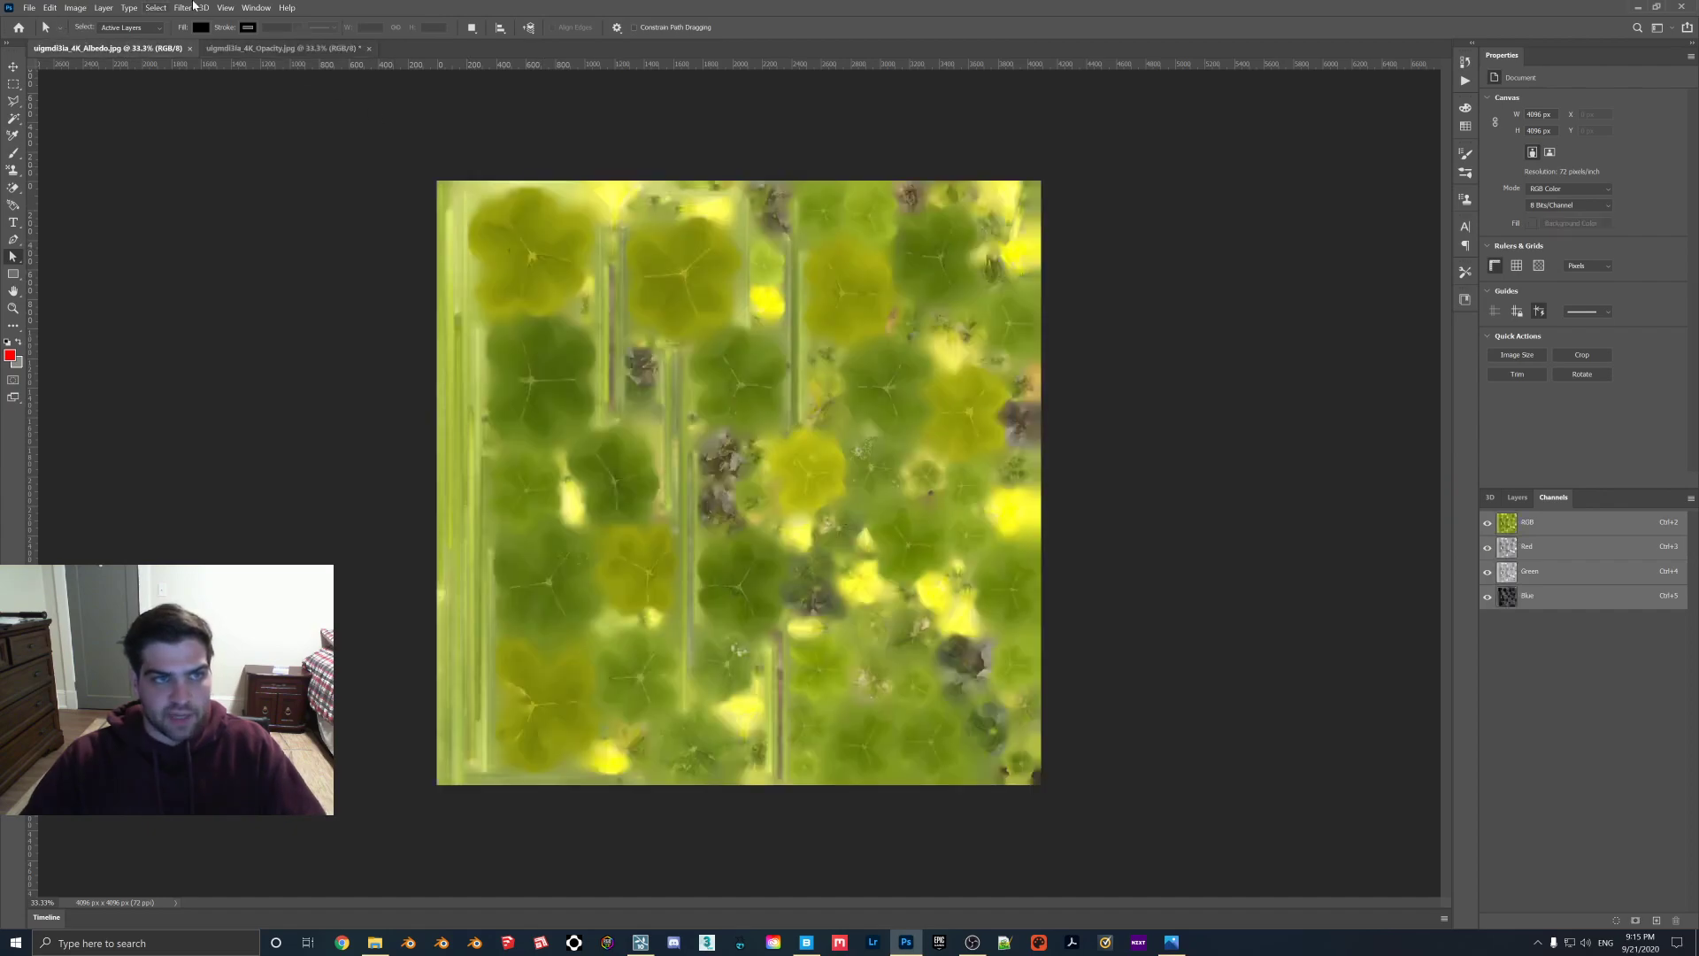
click(1657, 920)
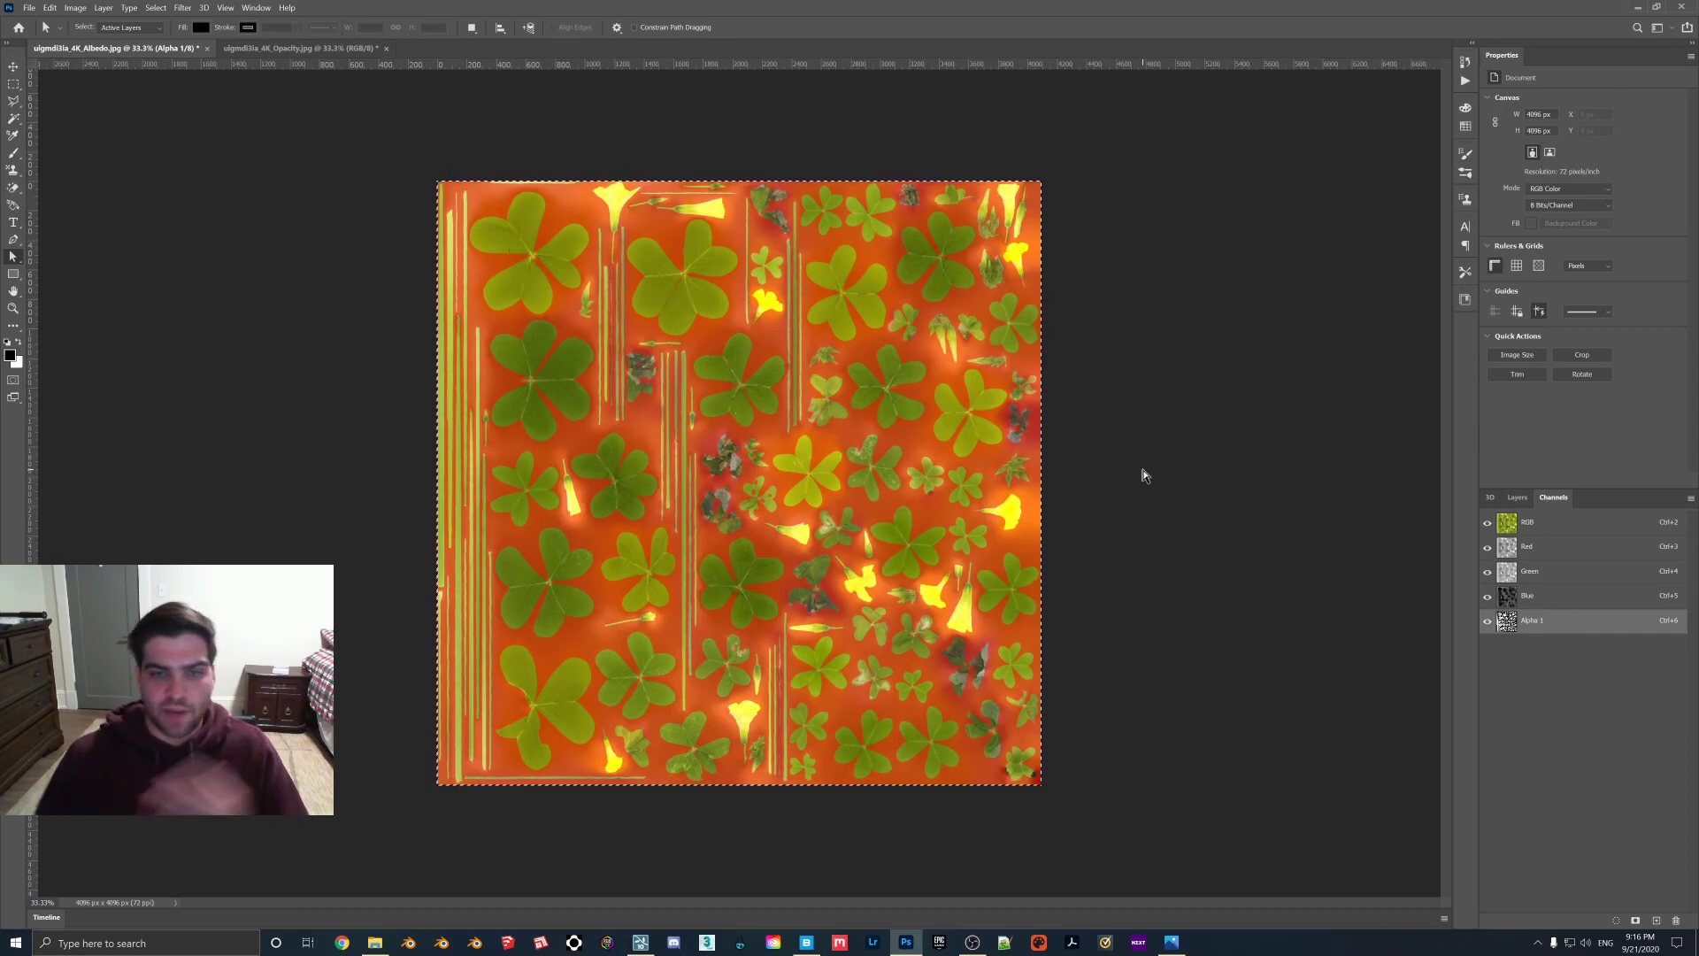
Save the uigmdi3ia albedo document with its alpha channel to the Desktop as a Targa file named uigmdi3ia_4K_AlbedoMASK.
click(48, 8)
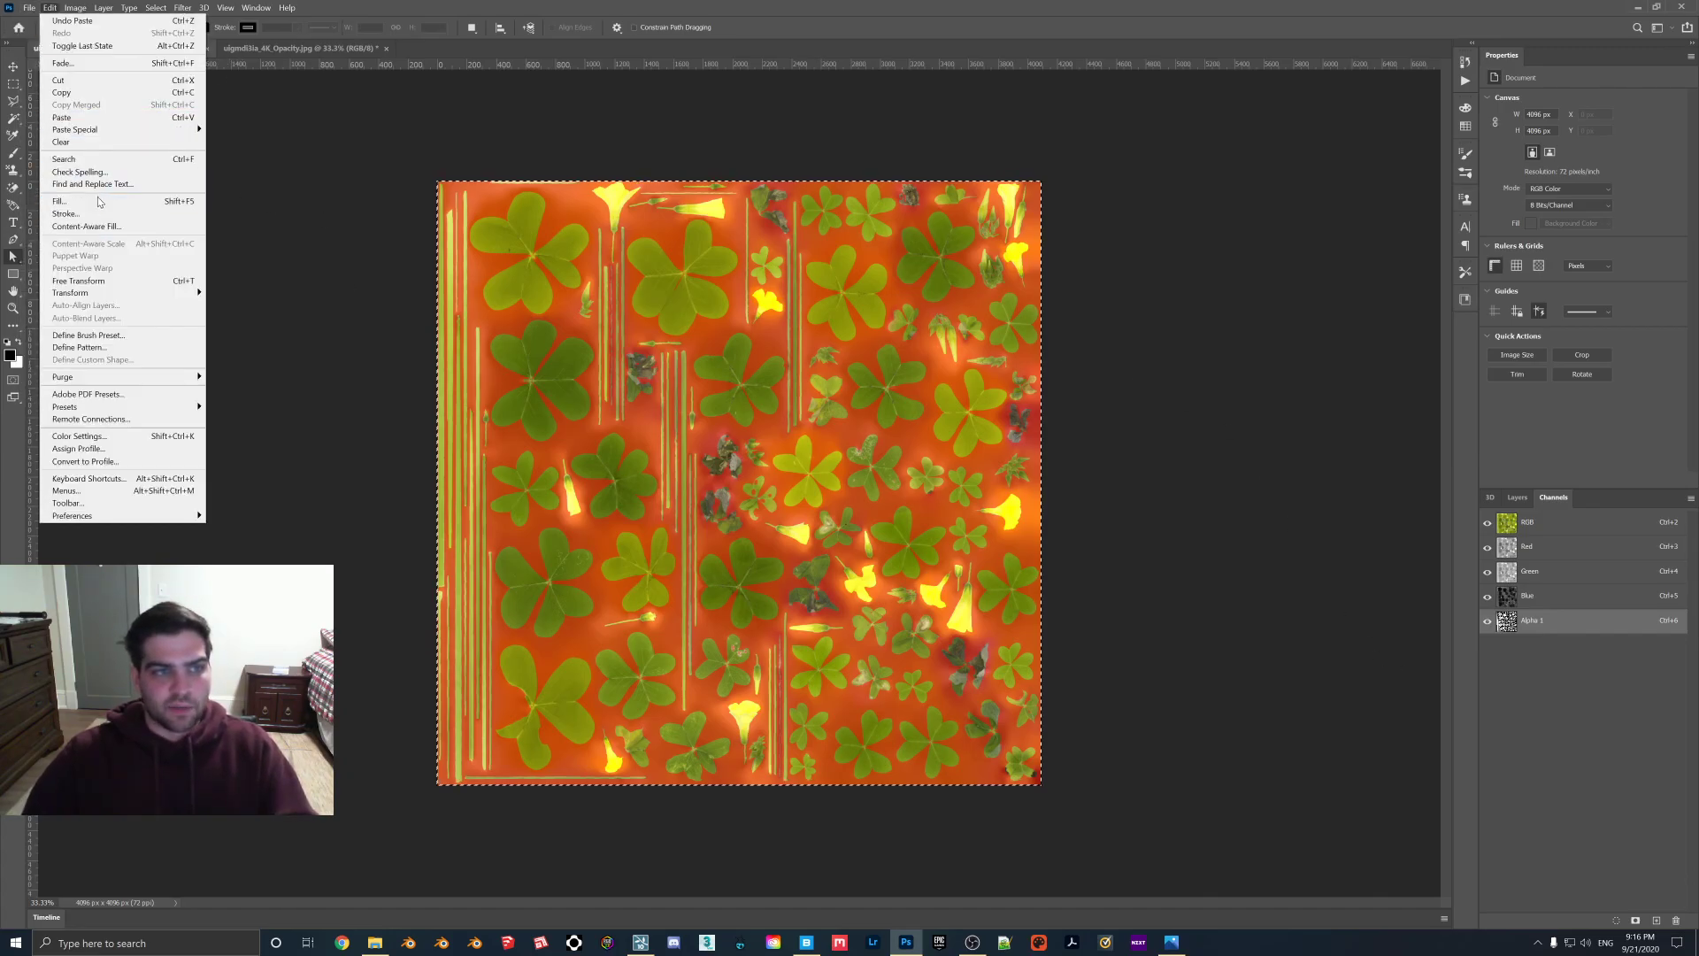
mouse_move(28, 9)
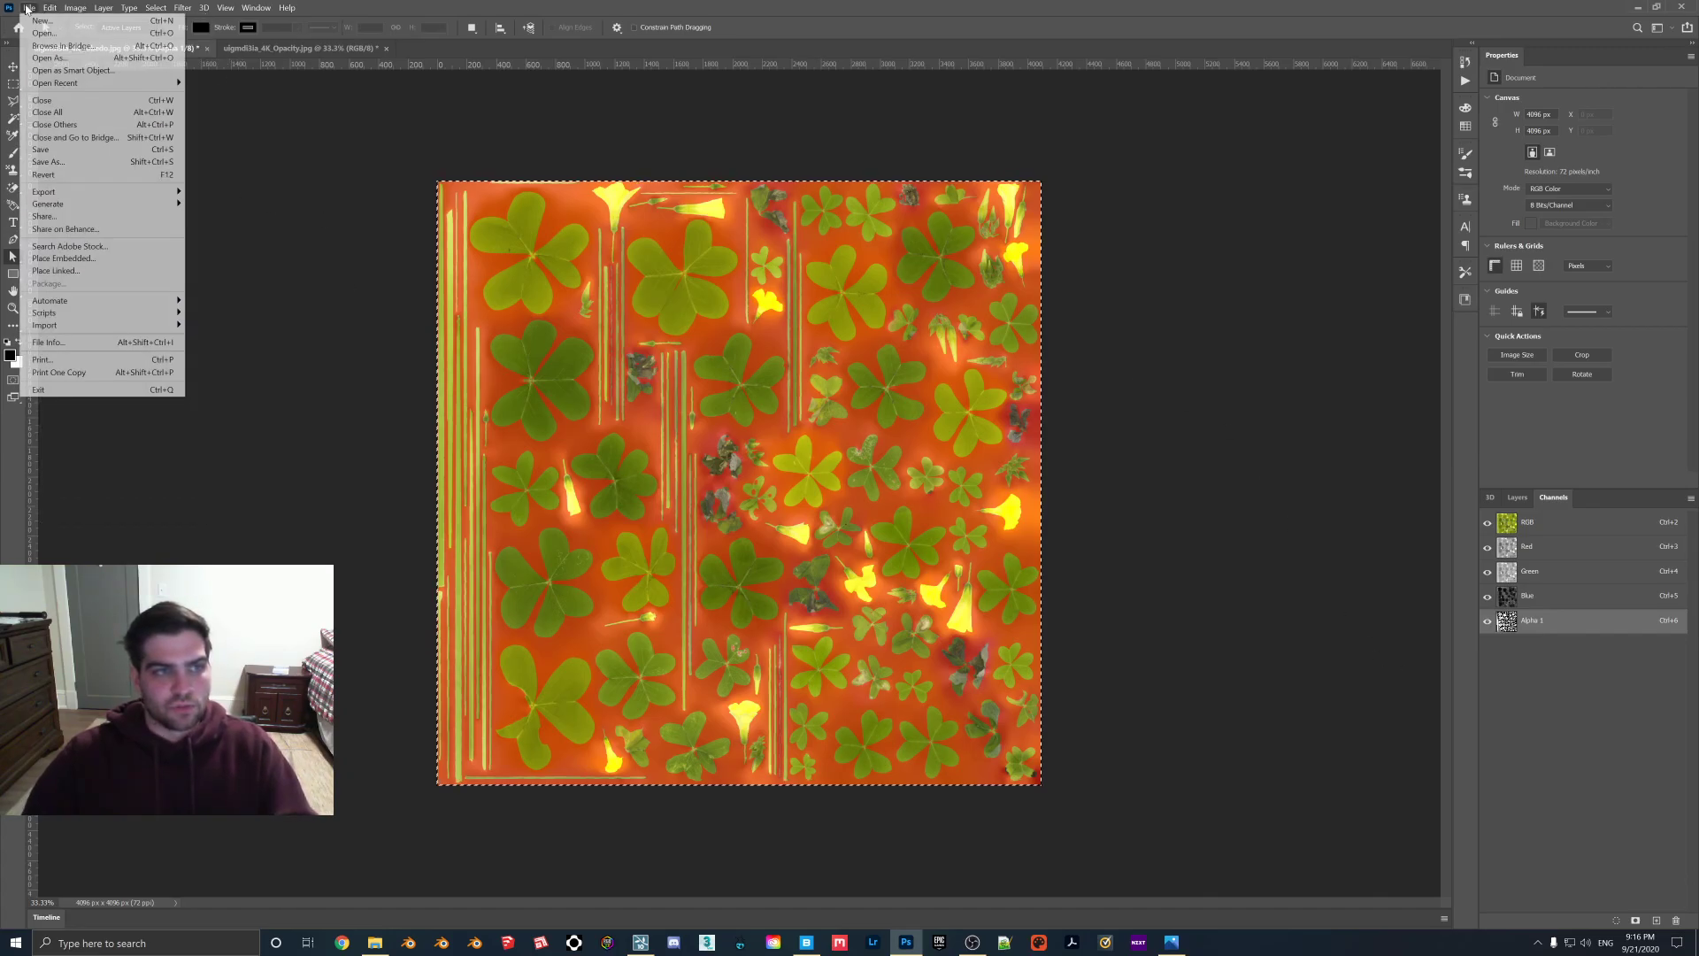
click(48, 161)
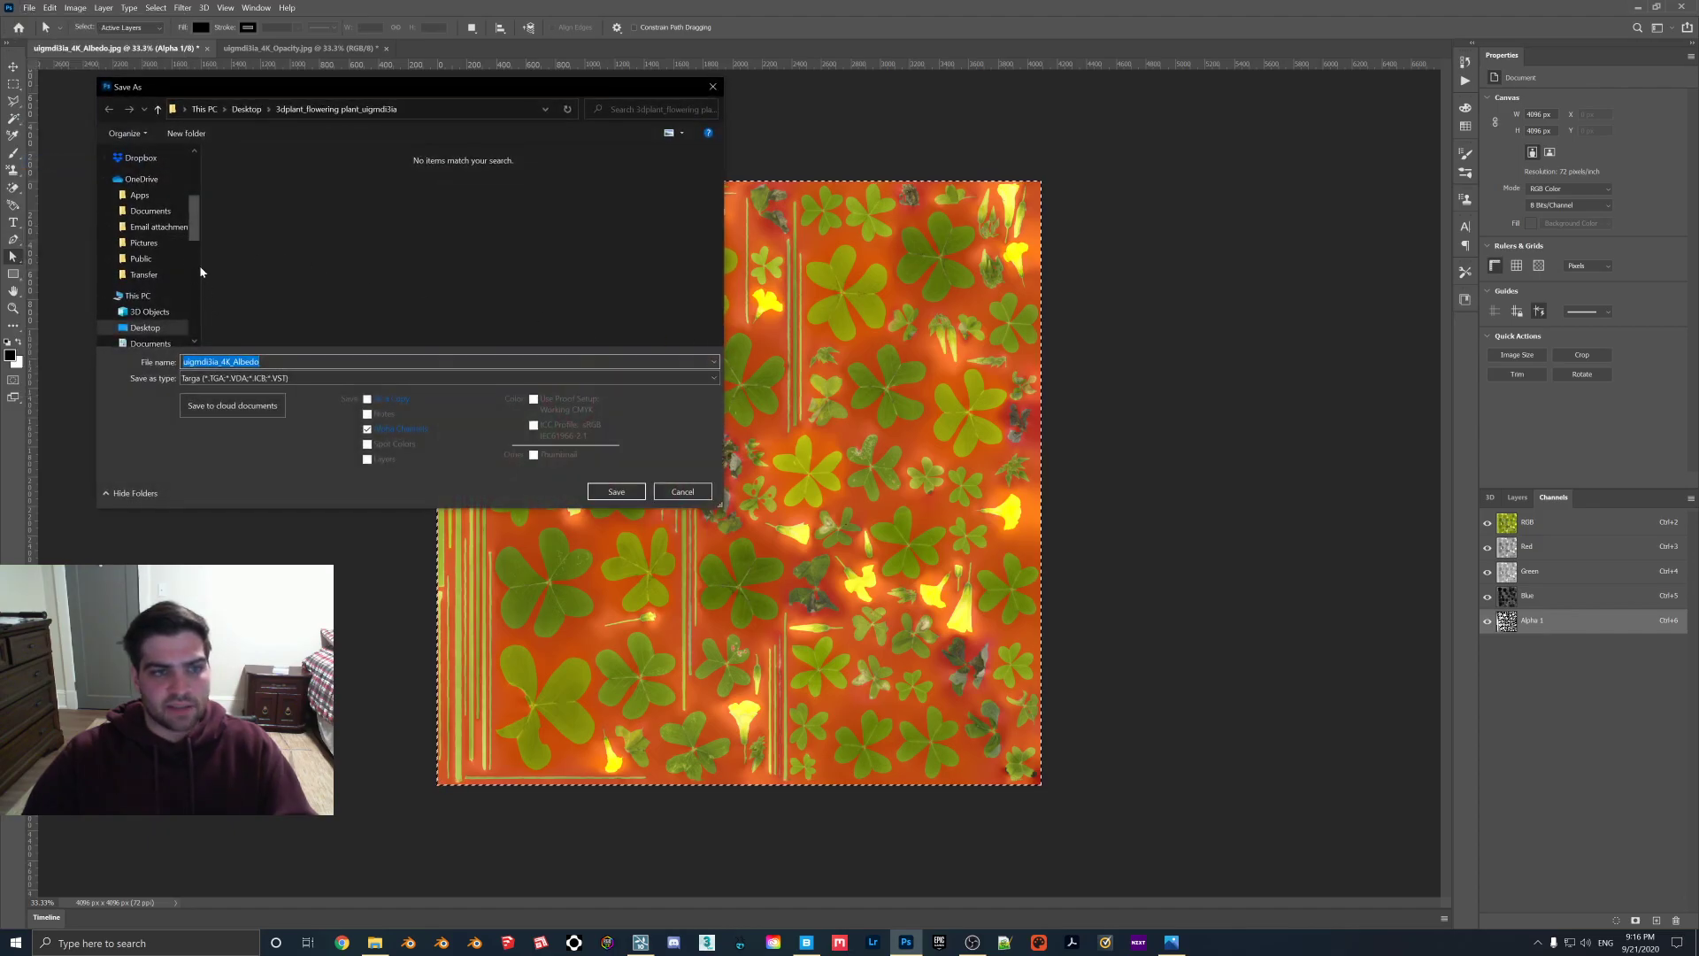
scroll(150, 248, up, 5)
click(146, 179)
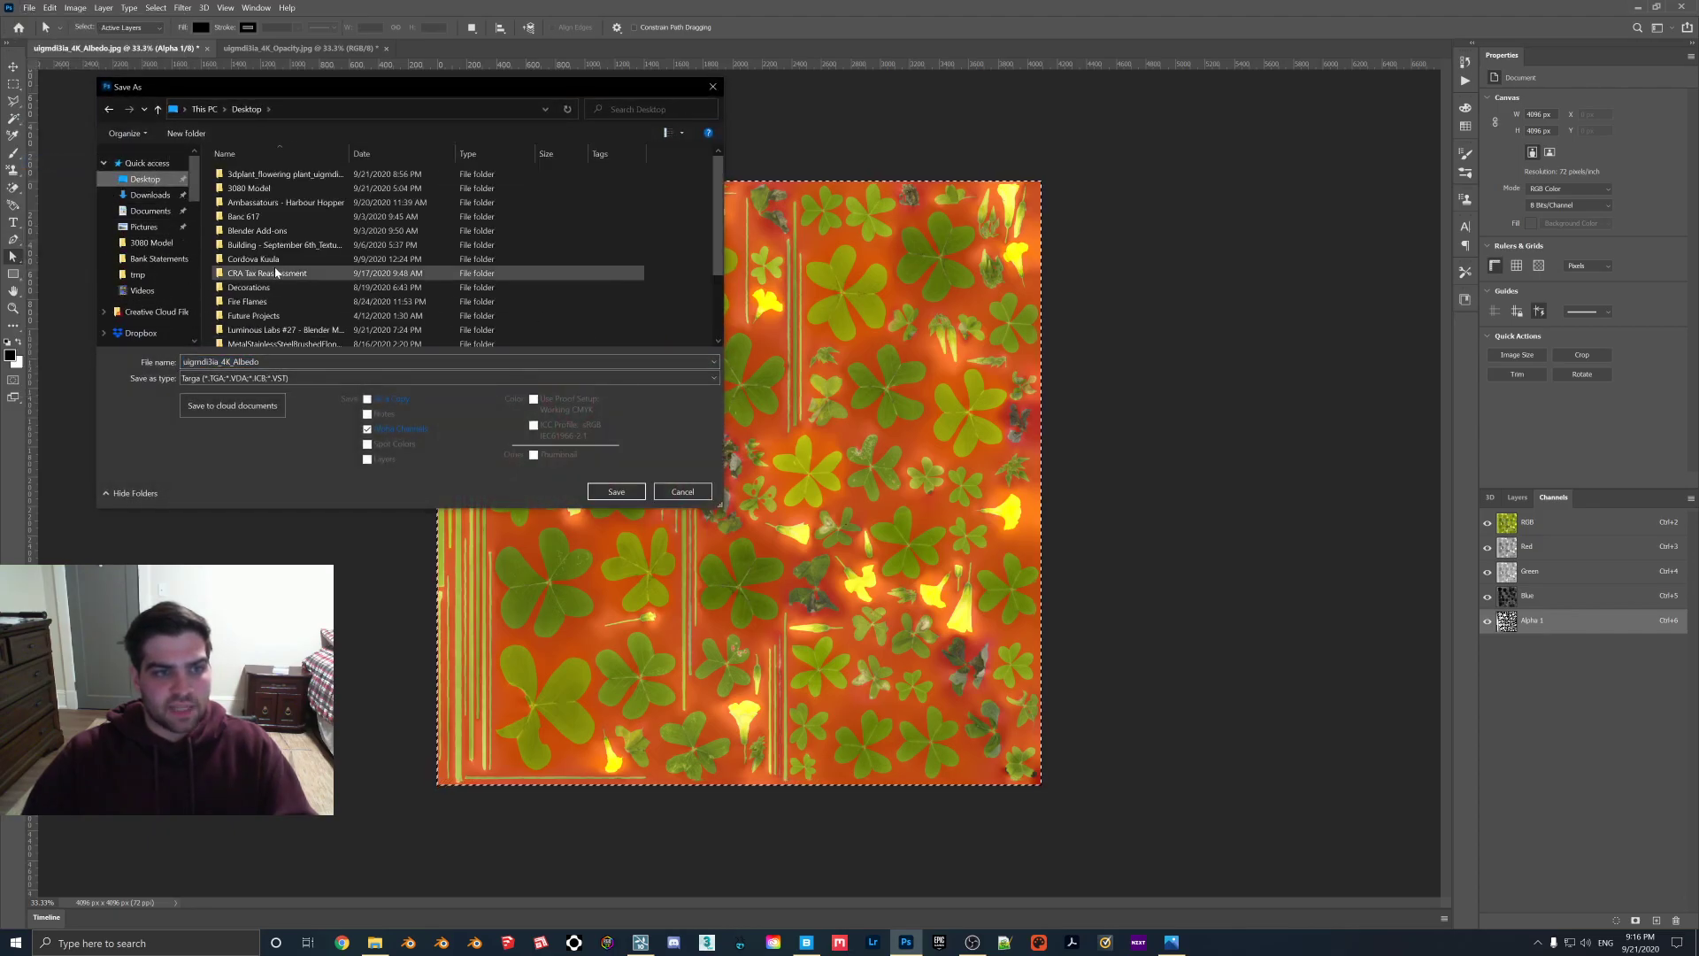
scroll(276, 273, down, 3)
click(301, 362)
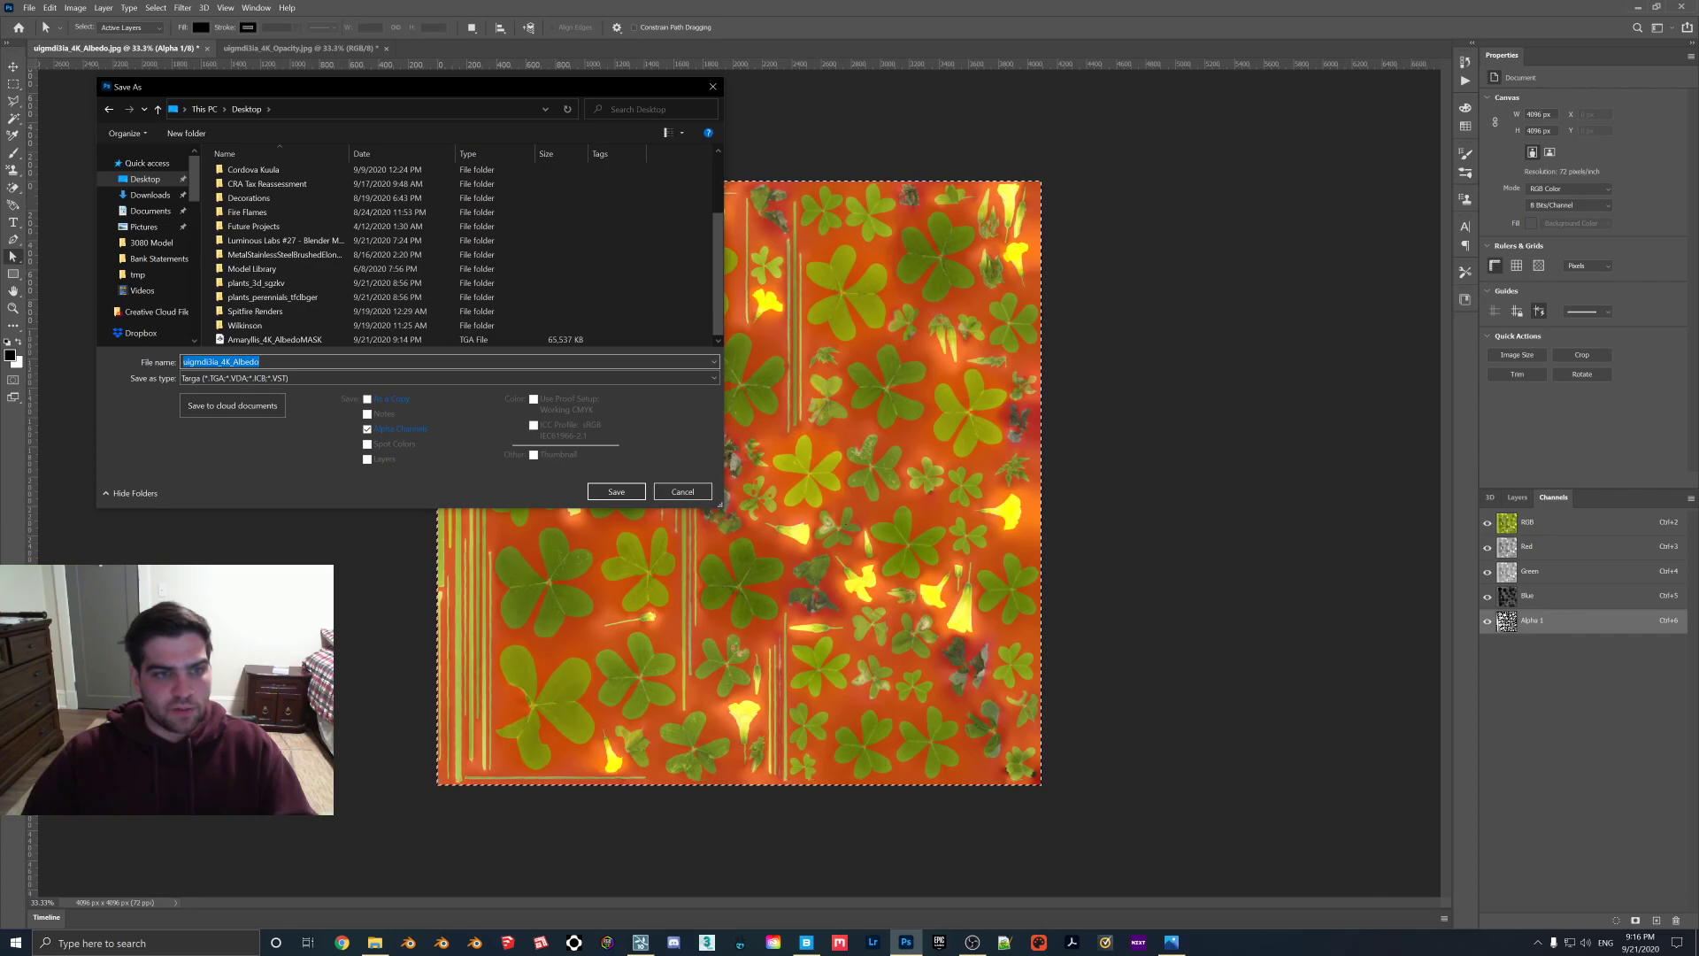
key(End)
text(MASK)
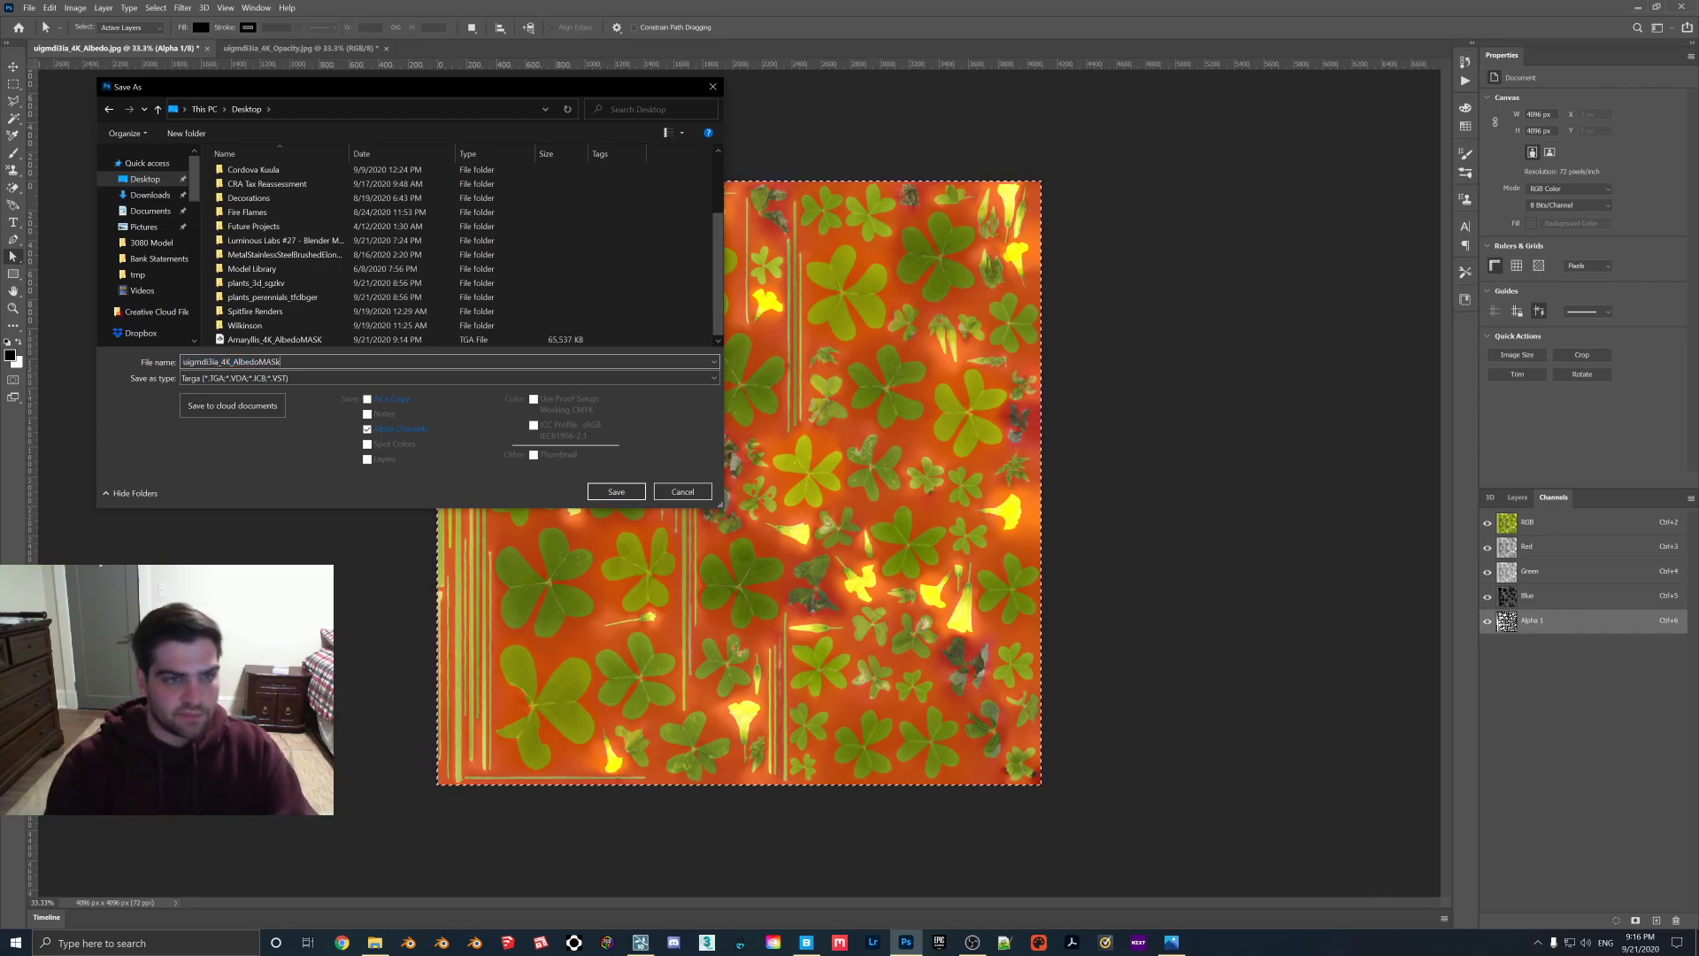
key(Return)
click(624, 211)
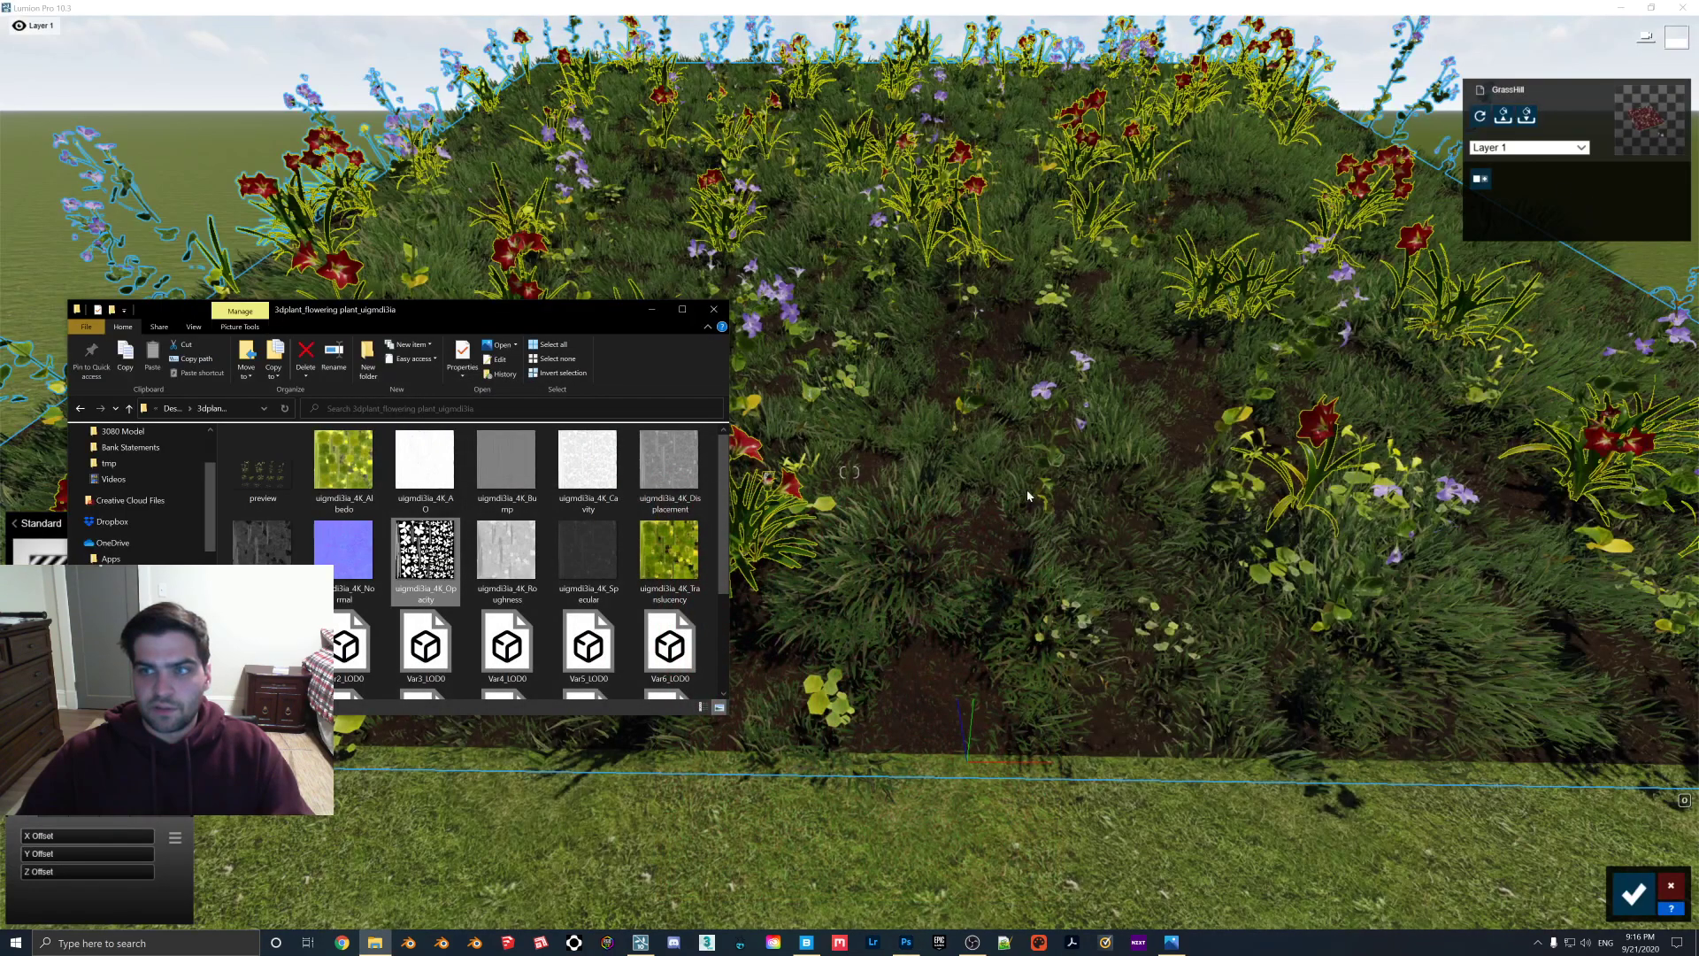
Switch to Lumion and replace the Oxalis_Pes_uigmdi3ia material's color texture with uigmdi3ia_4K_AlbedoMASK from the Desktop.
click(648, 311)
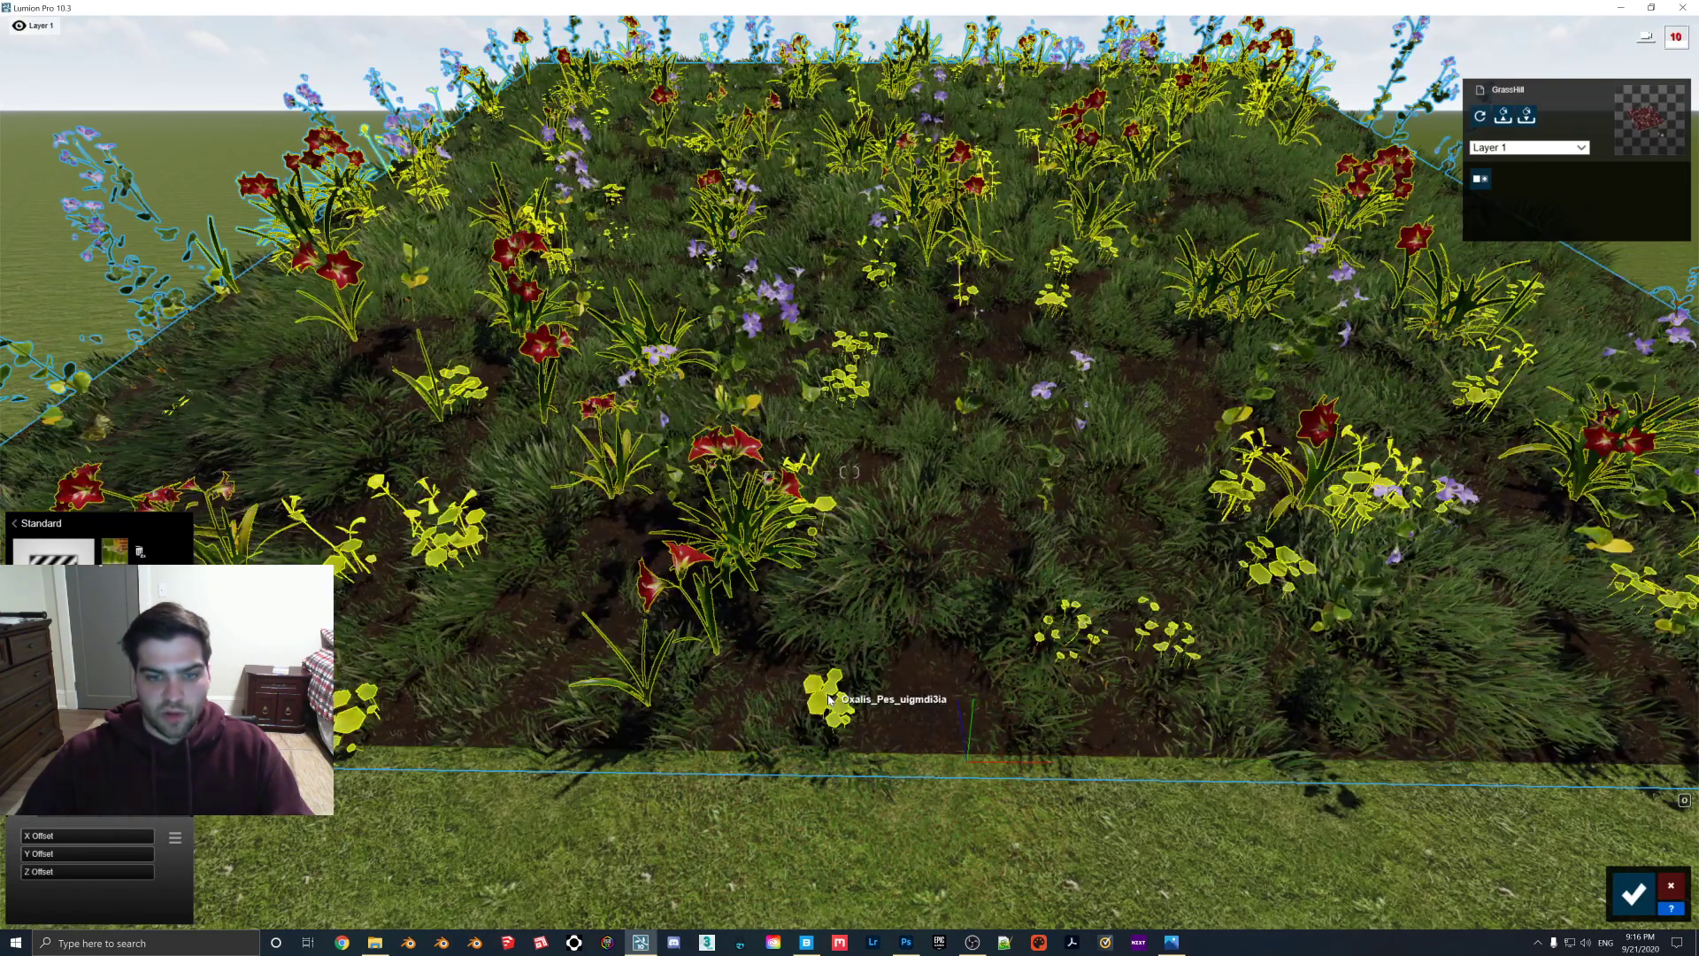
click(114, 551)
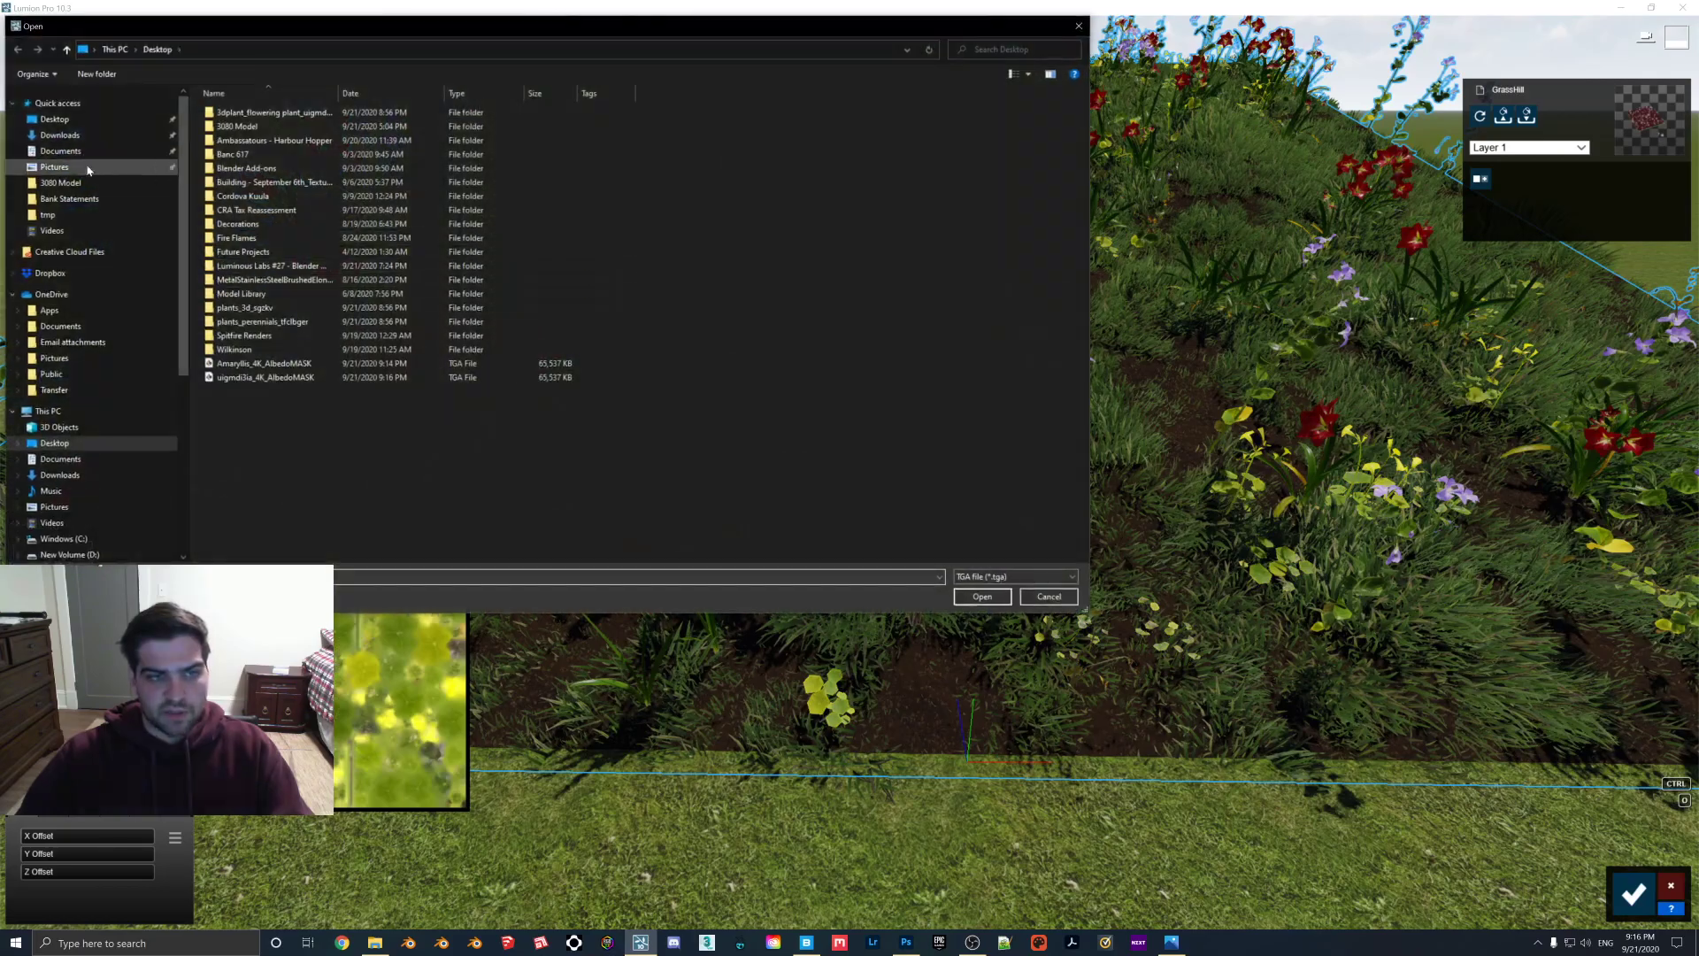
double_click(293, 376)
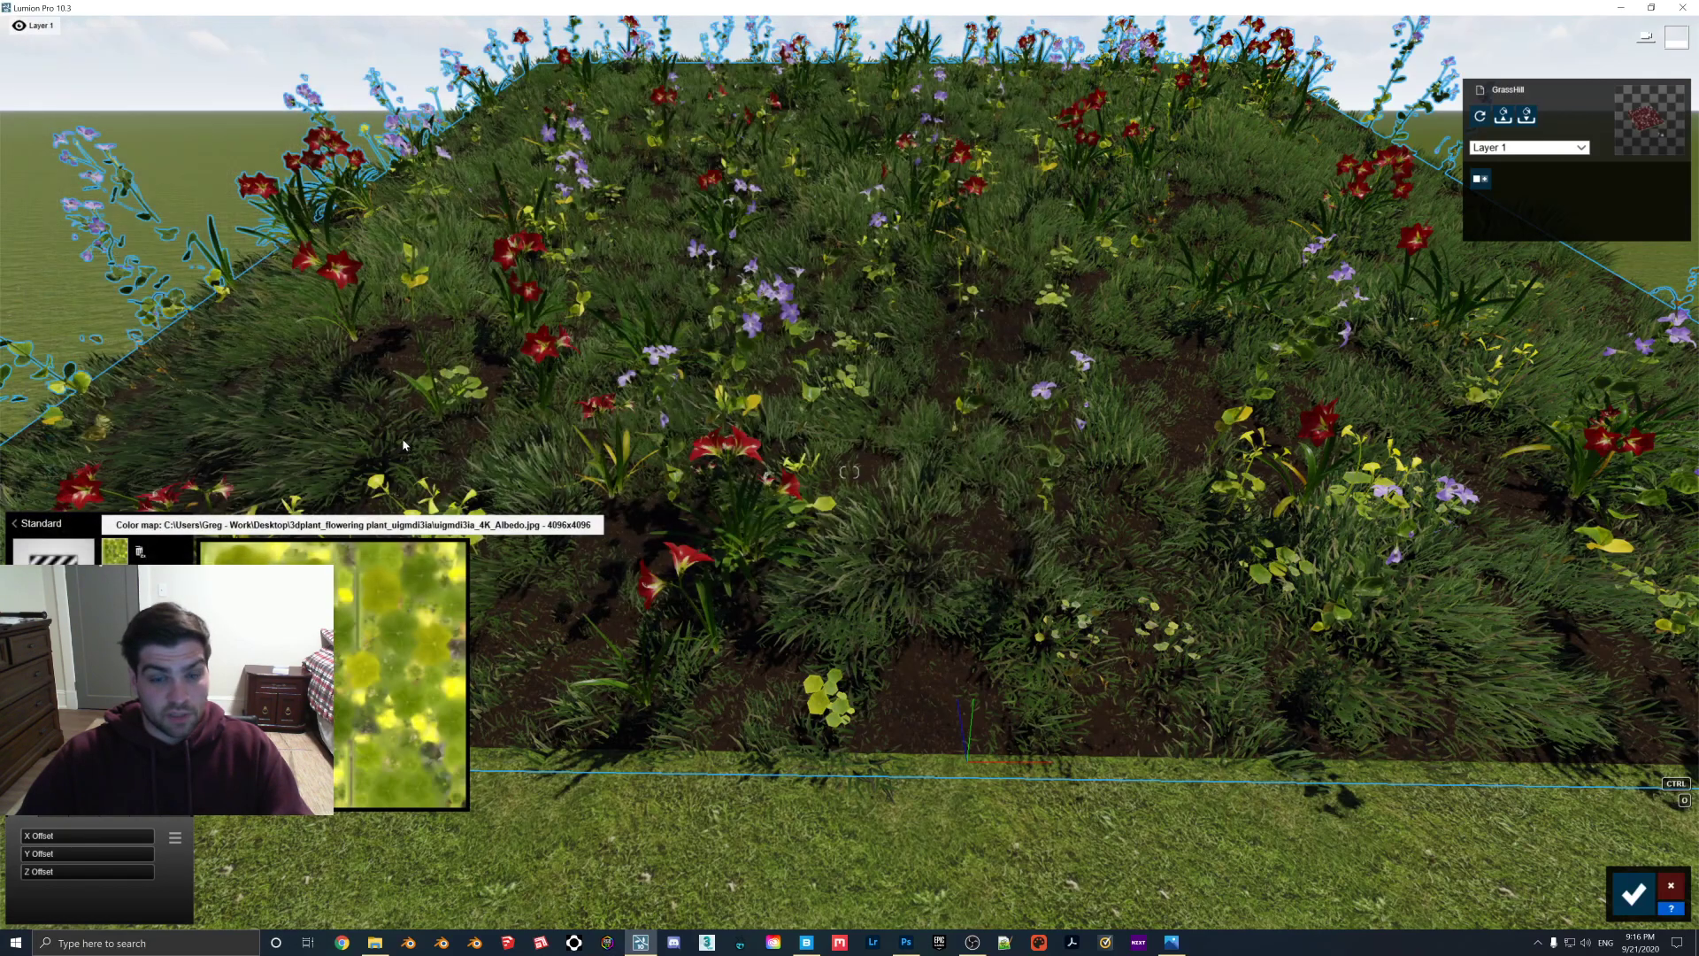
key(w)
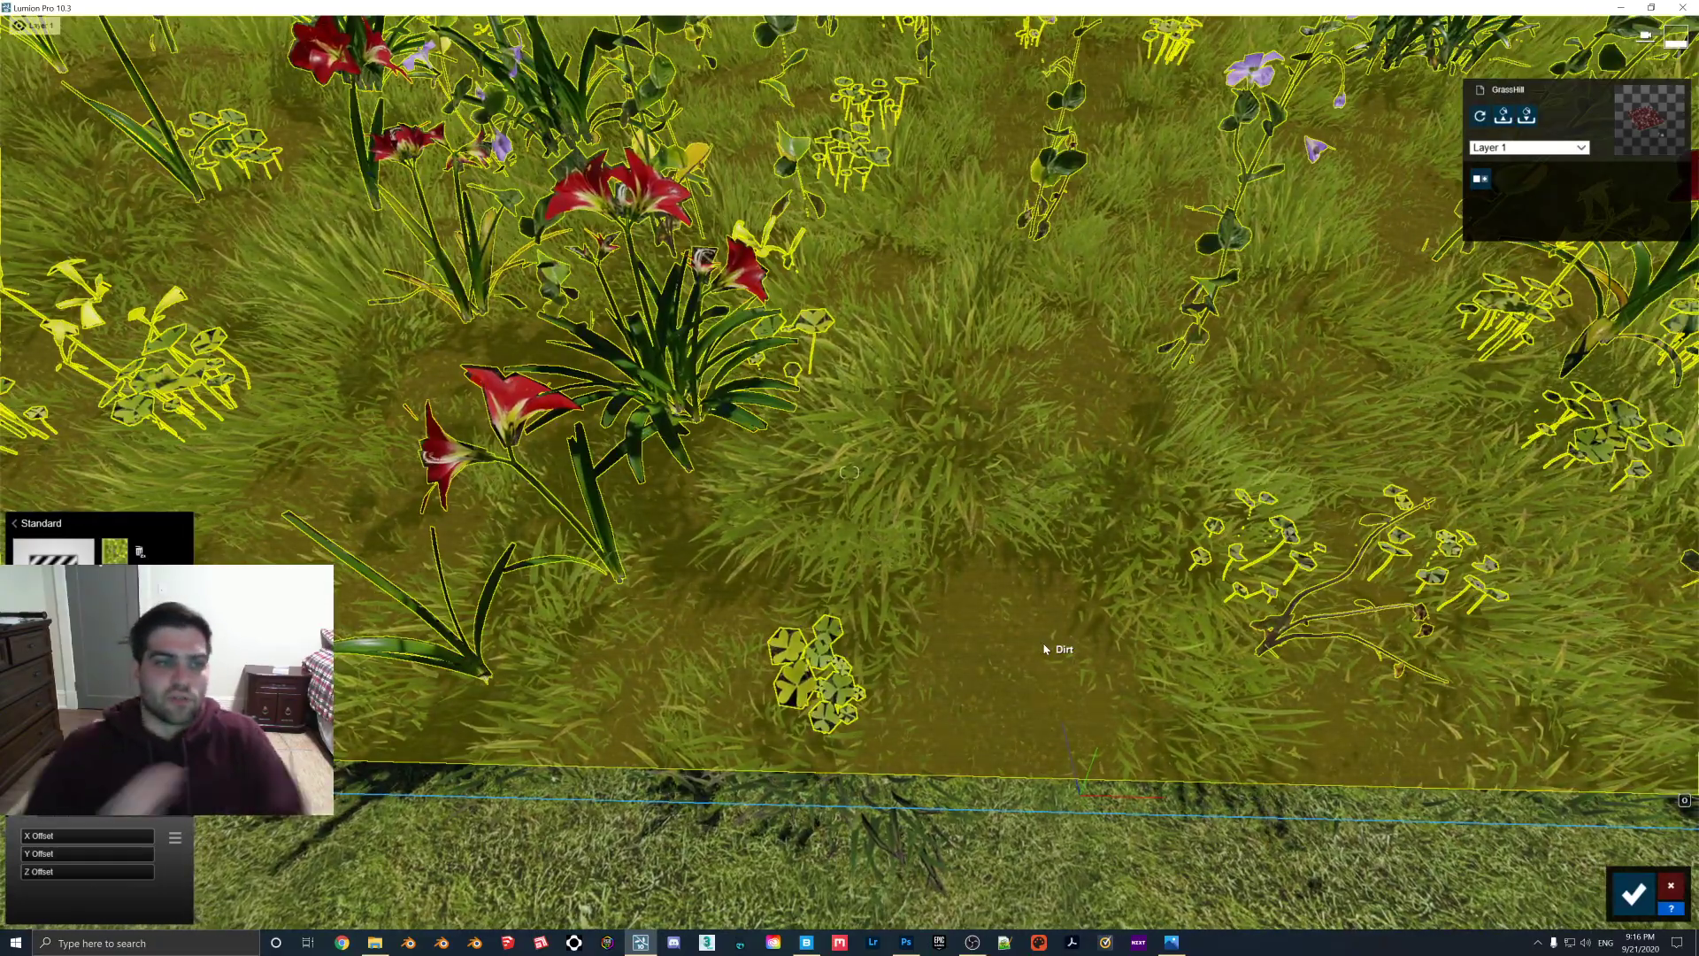
key(s)
key(q)
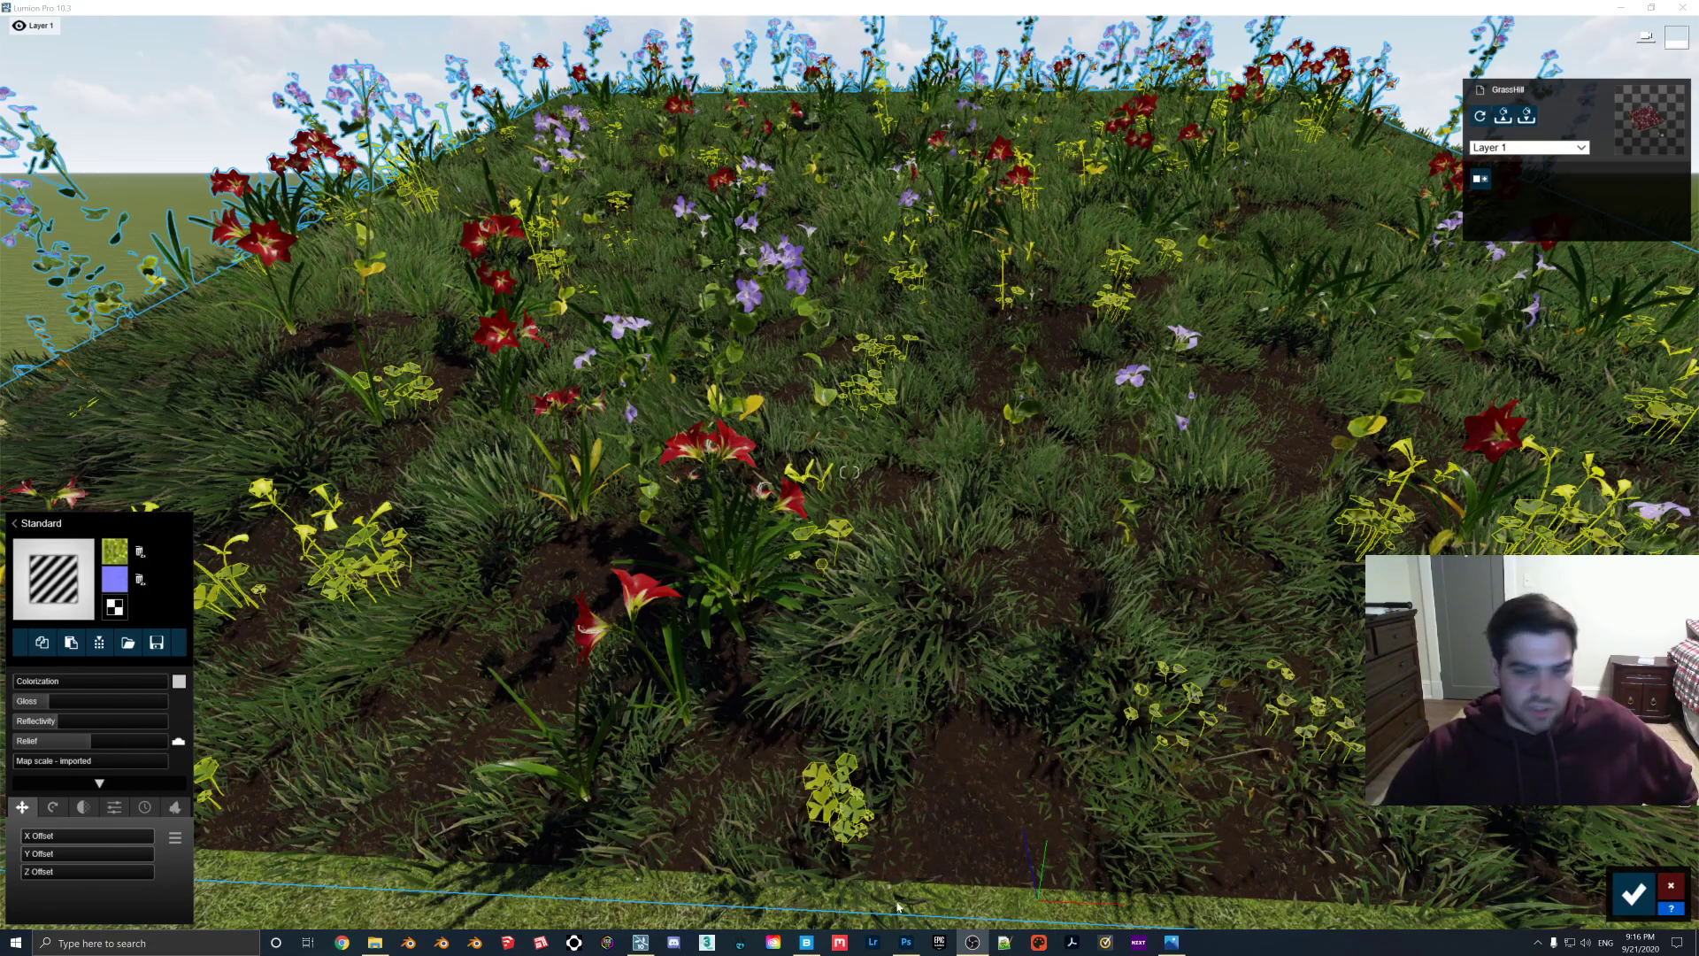
Switch to Photoshop and close the uigmdi3ia AlbedoMASK and opacity documents, discarding the opacity document's changes.
click(906, 946)
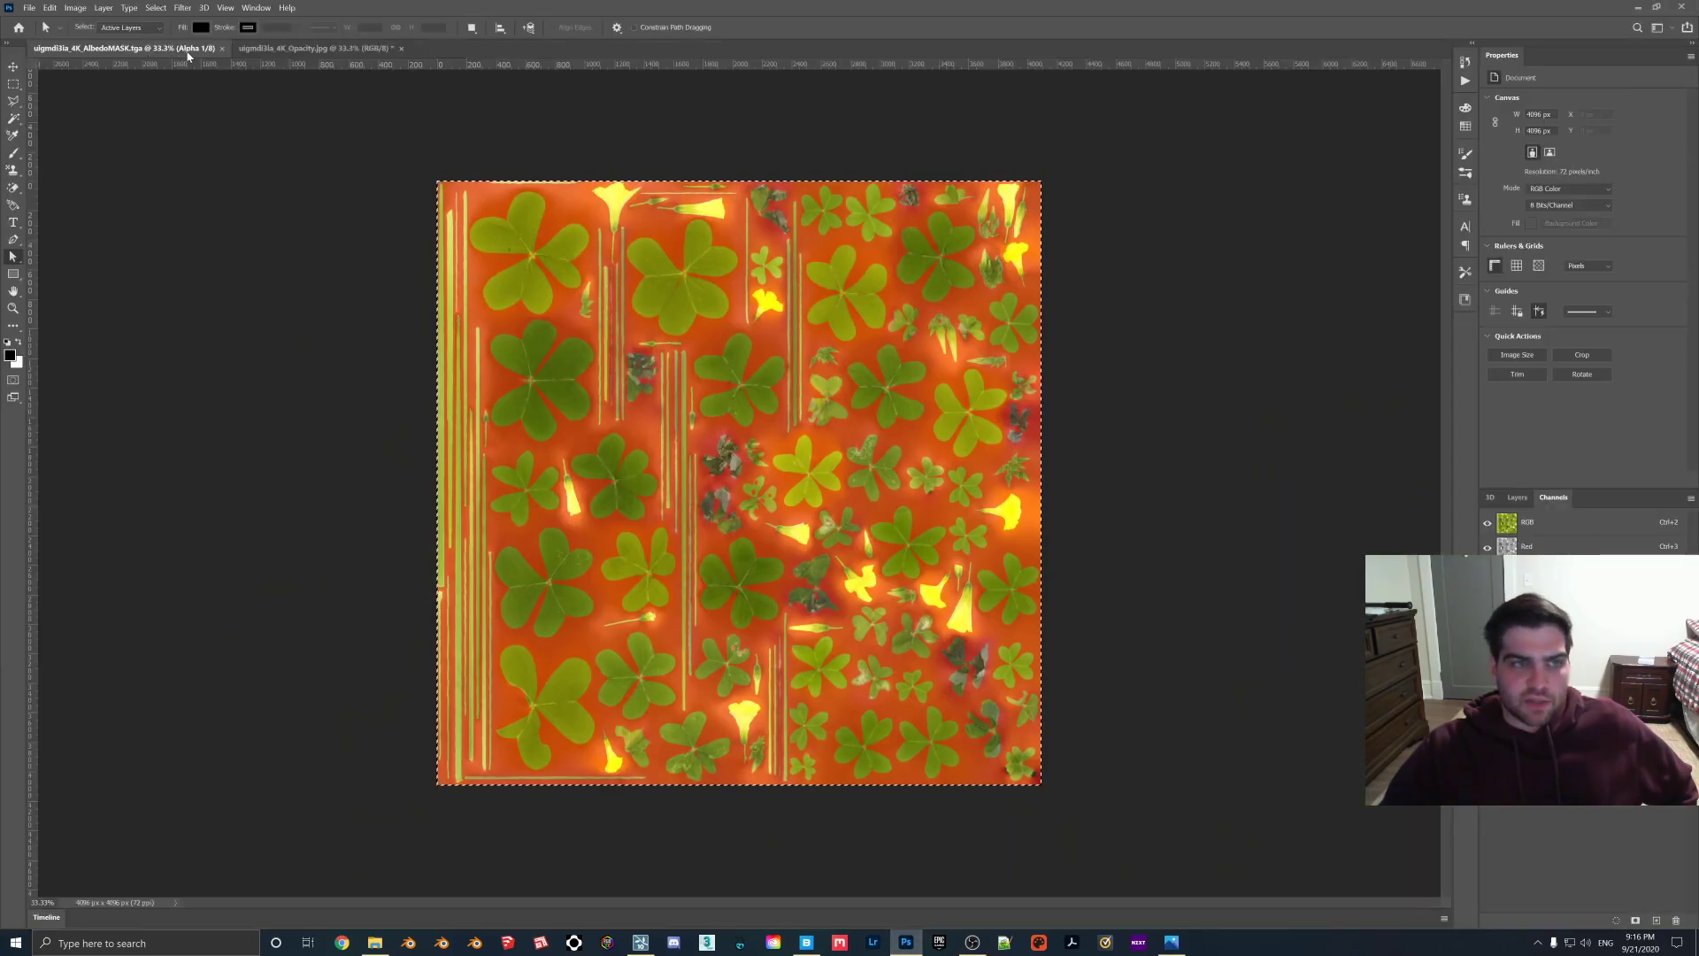
click(220, 48)
click(197, 48)
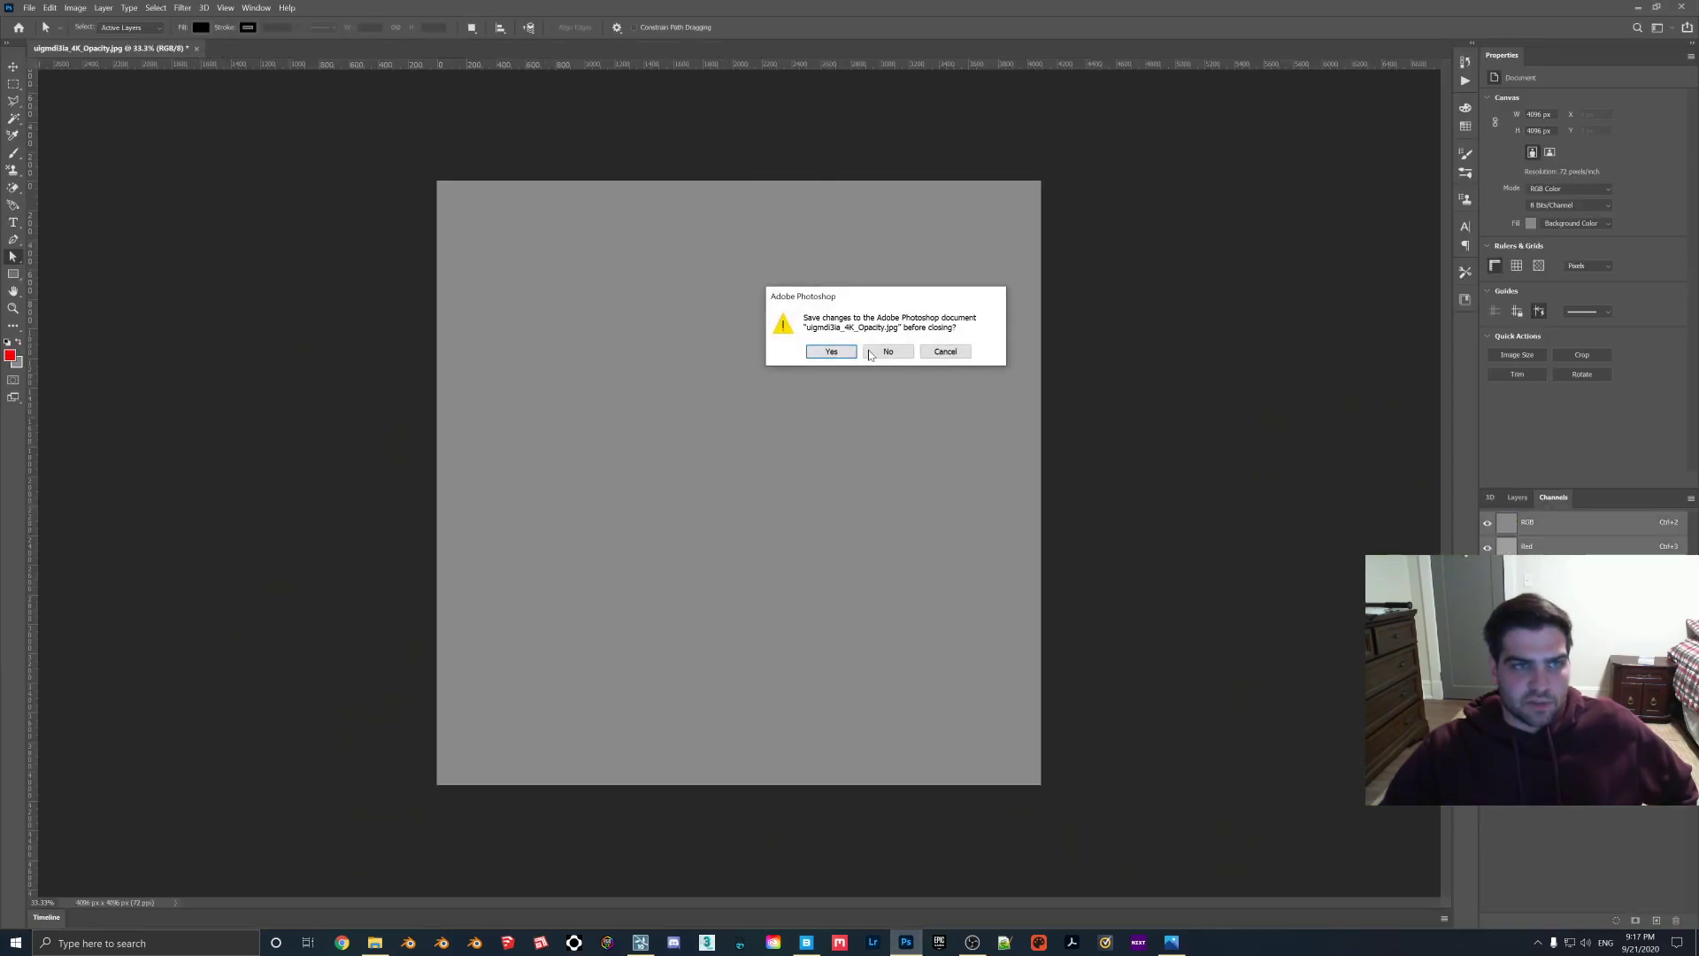
click(871, 352)
Open tfrjigp_4K_Albedo and tfrjigp_4K_Opacity from the Desktop's plants_perennials_tfclbger folder as separate Photoshop documents.
click(375, 943)
scroll(175, 476, up, 3)
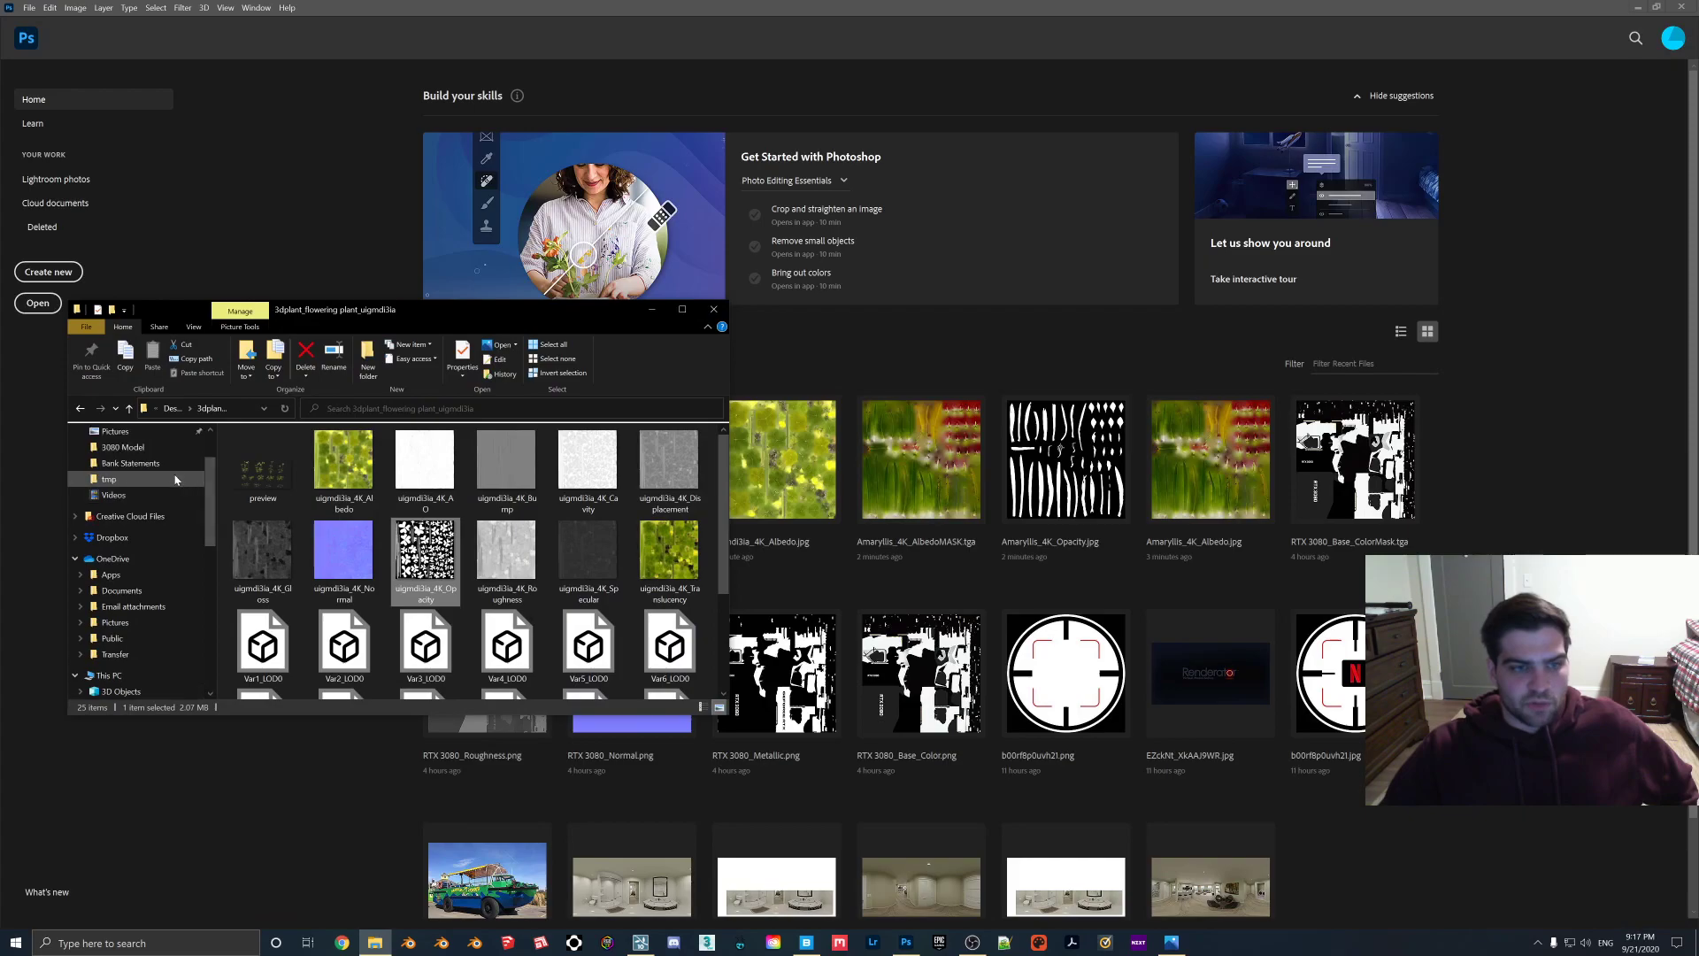
click(133, 460)
scroll(460, 531, down, 2)
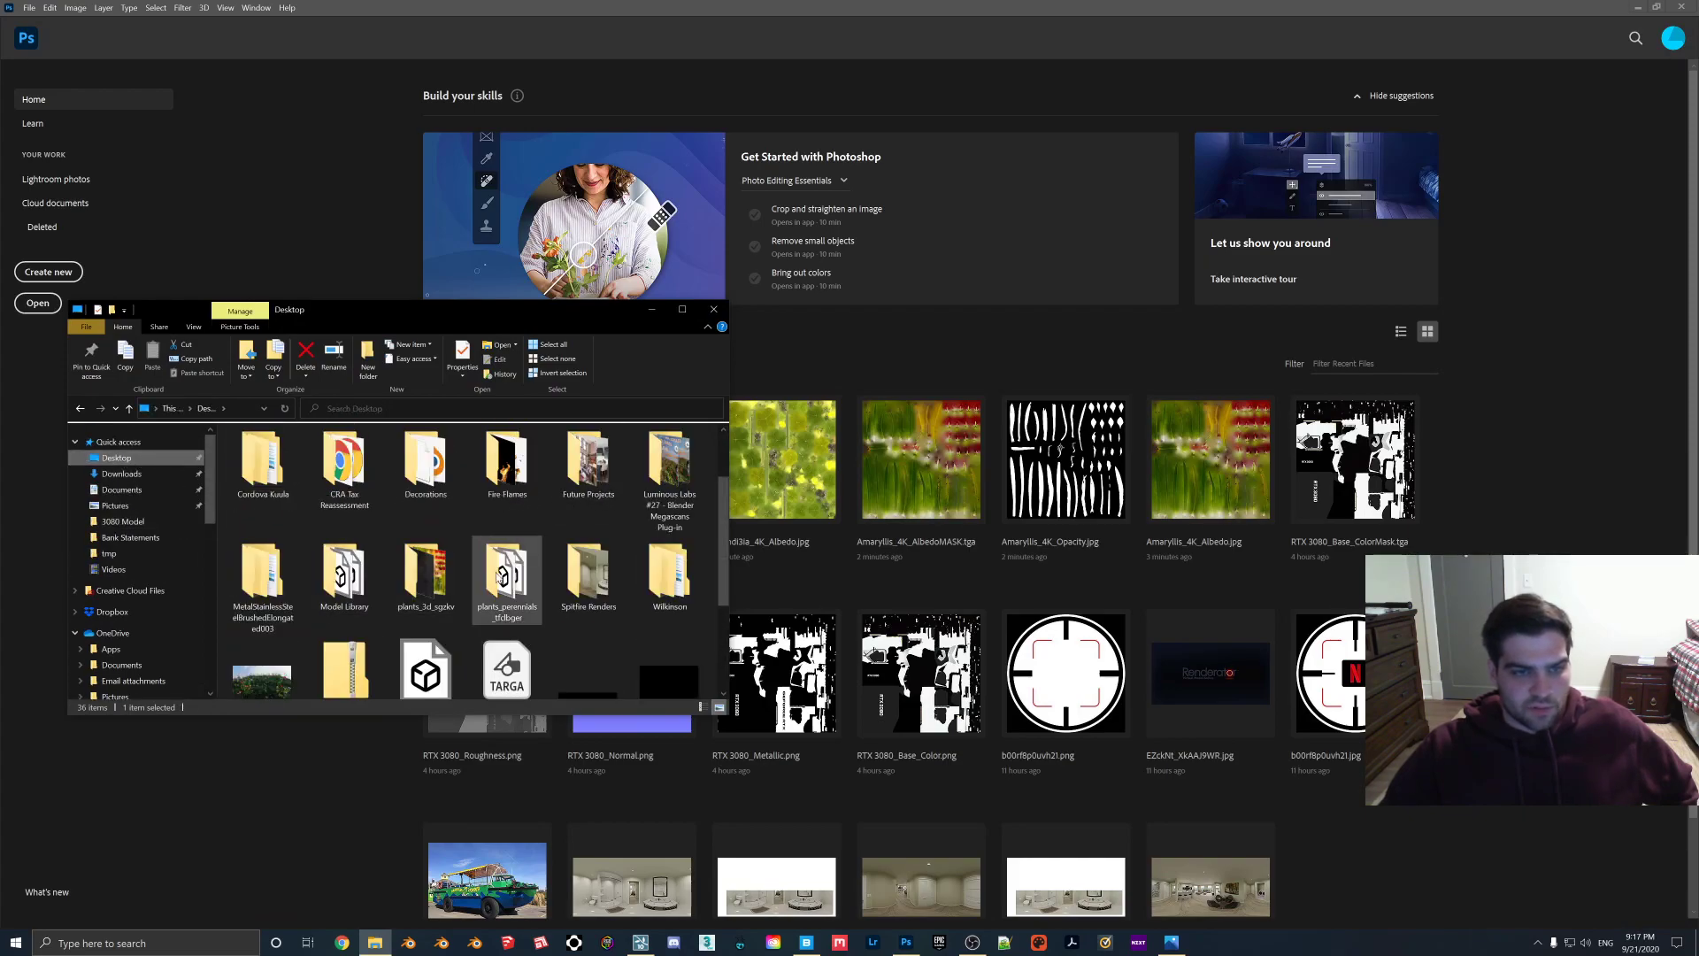
double_click(507, 576)
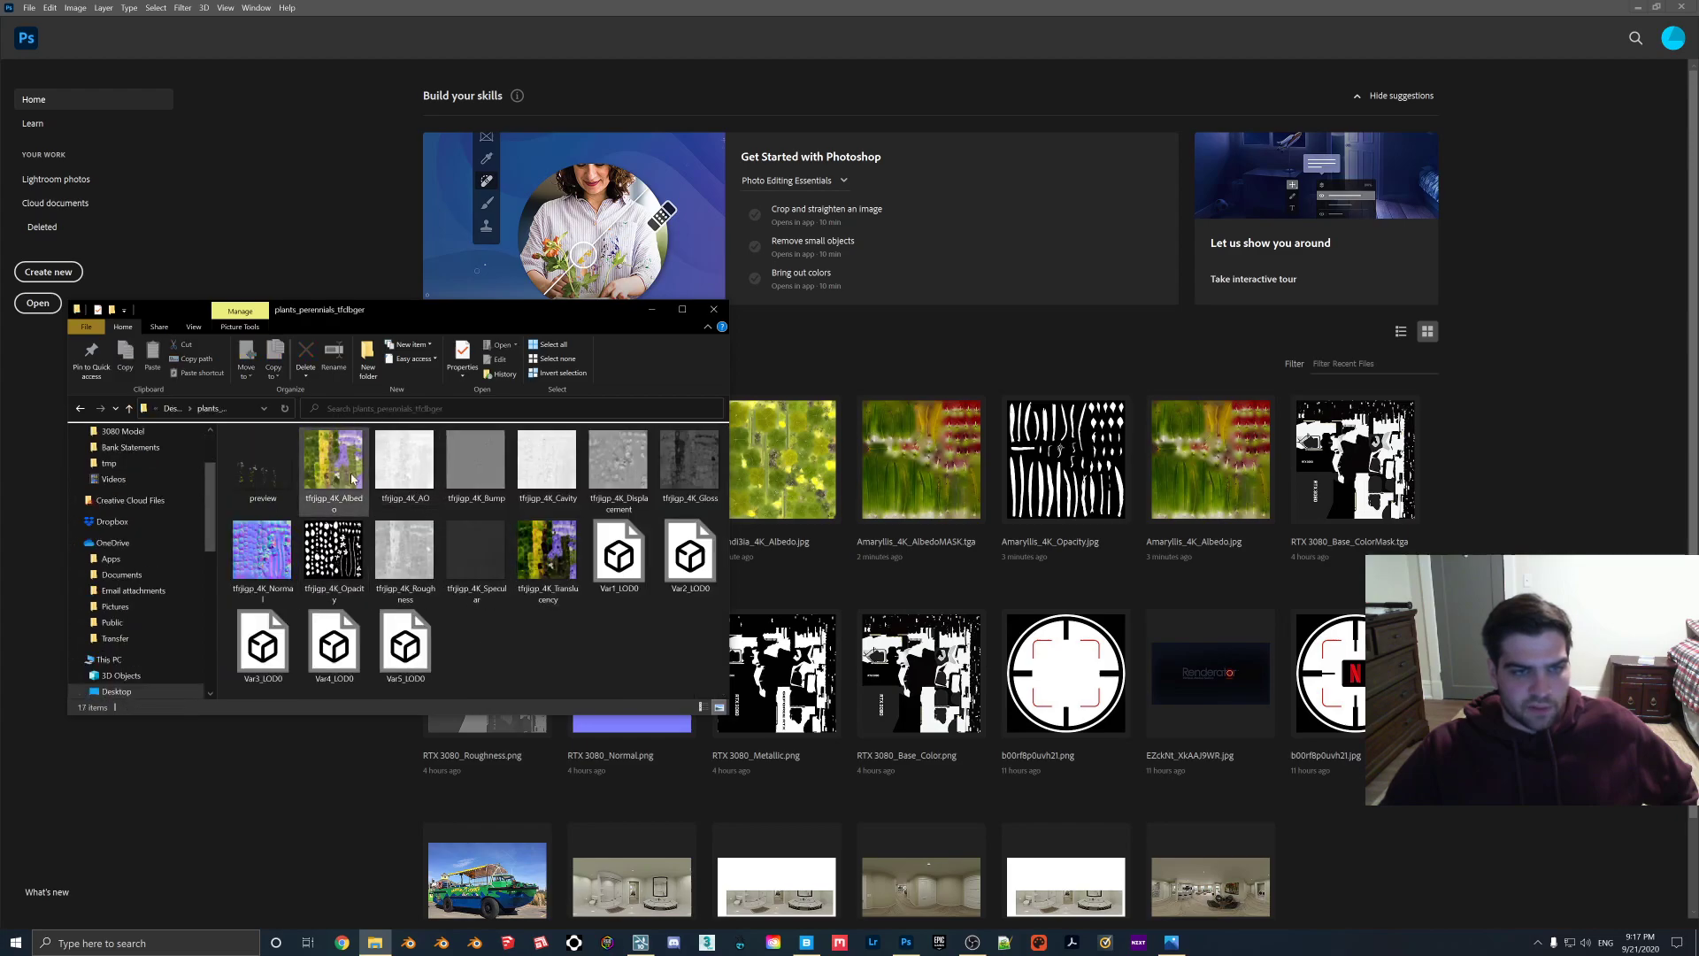
drag(337, 485, 376, 279)
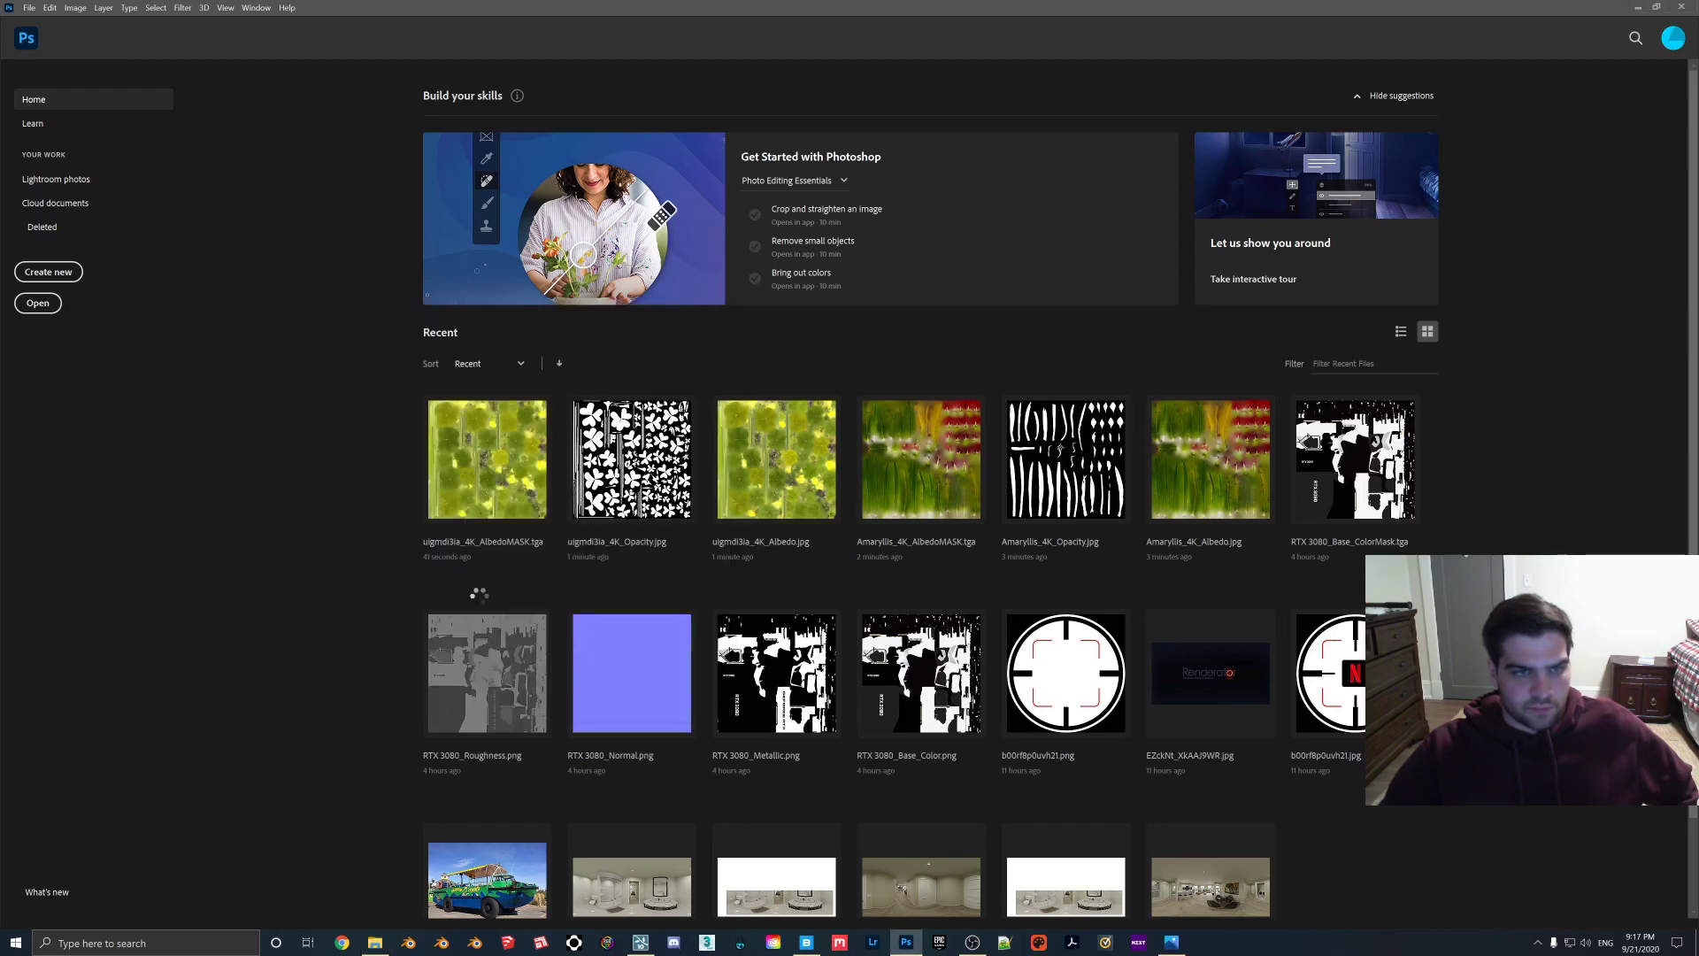
click(375, 943)
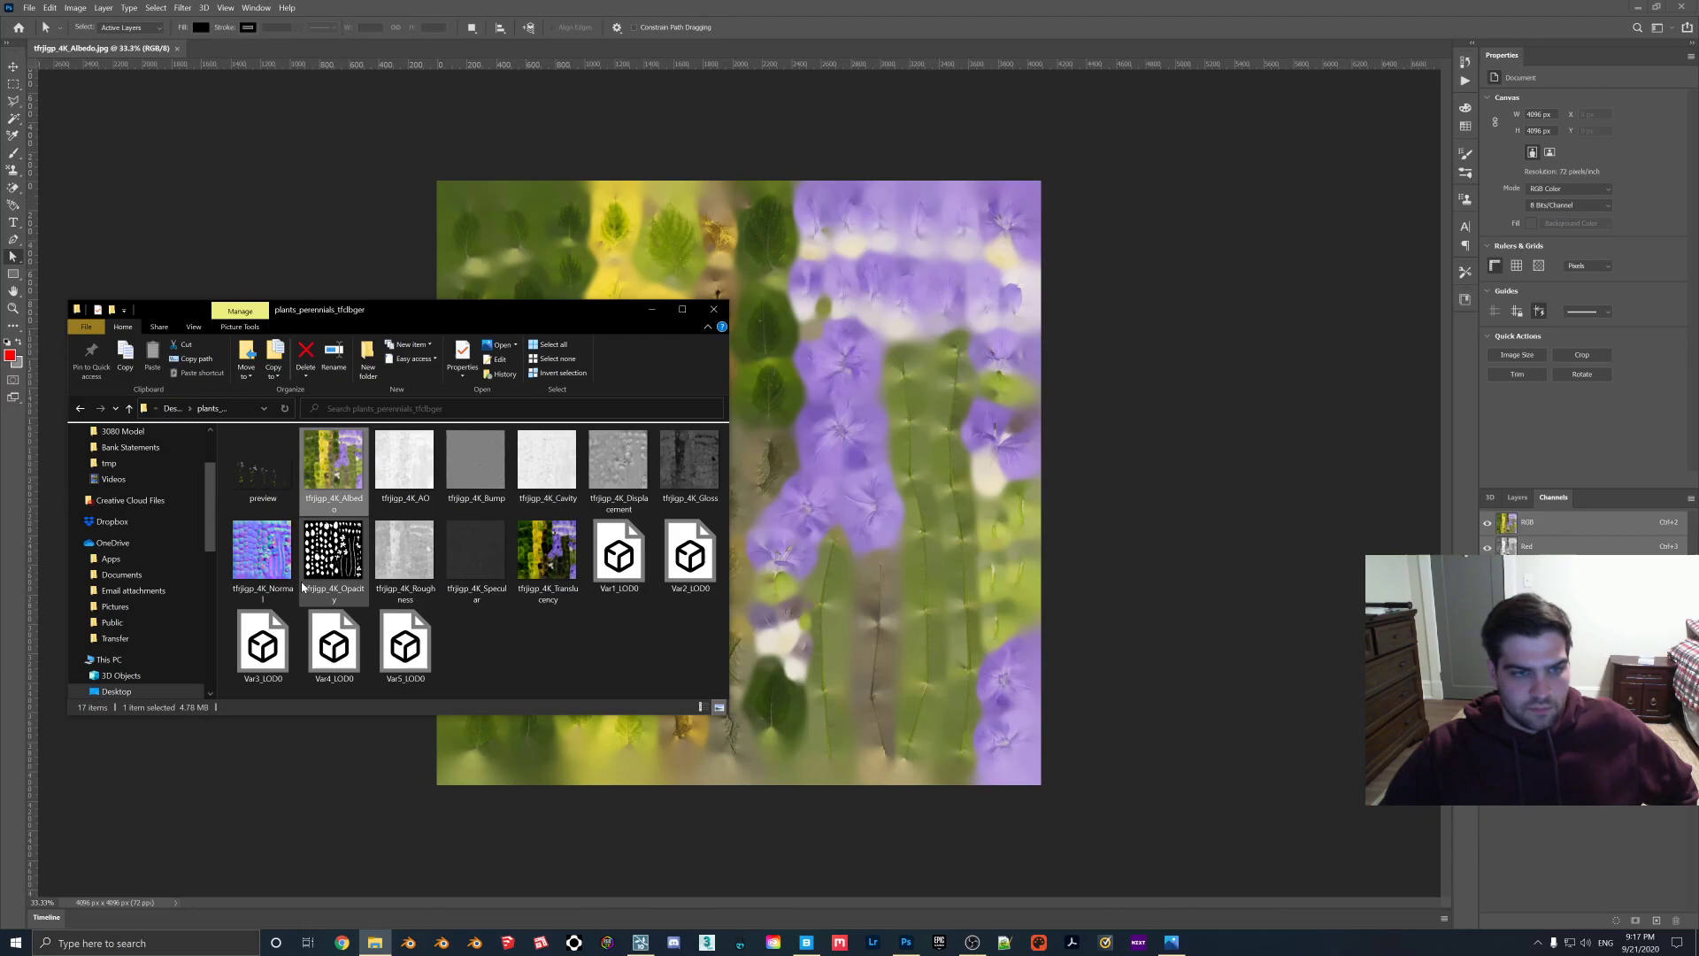
click(334, 550)
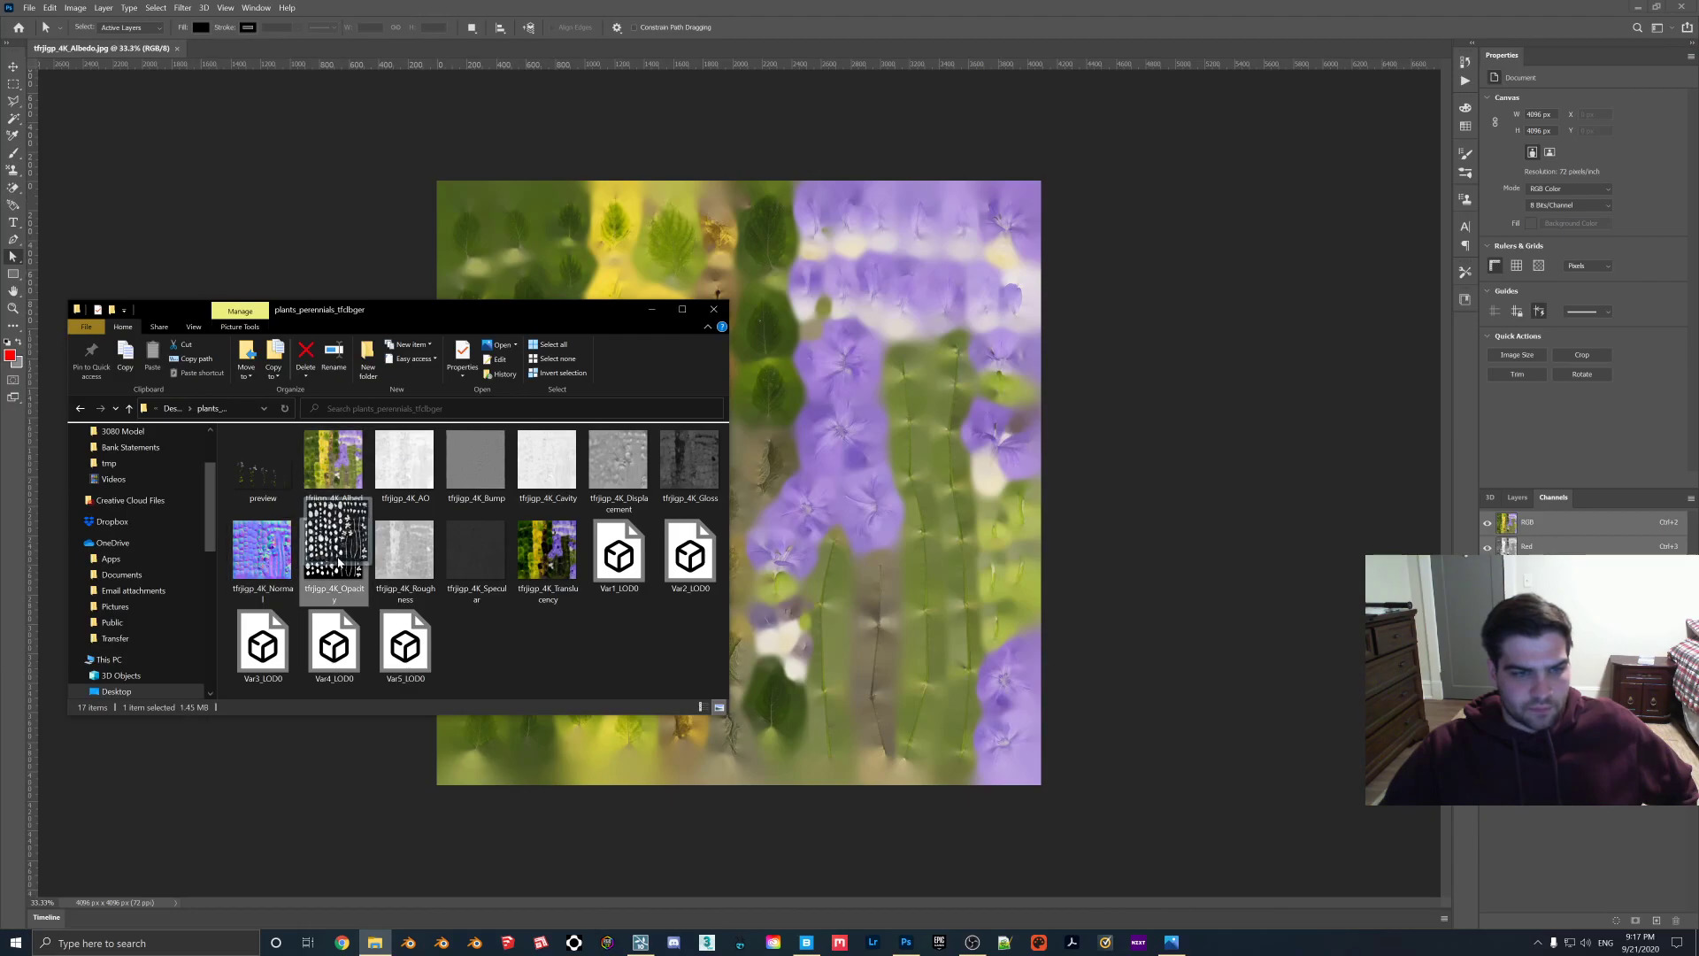
double_click(334, 550)
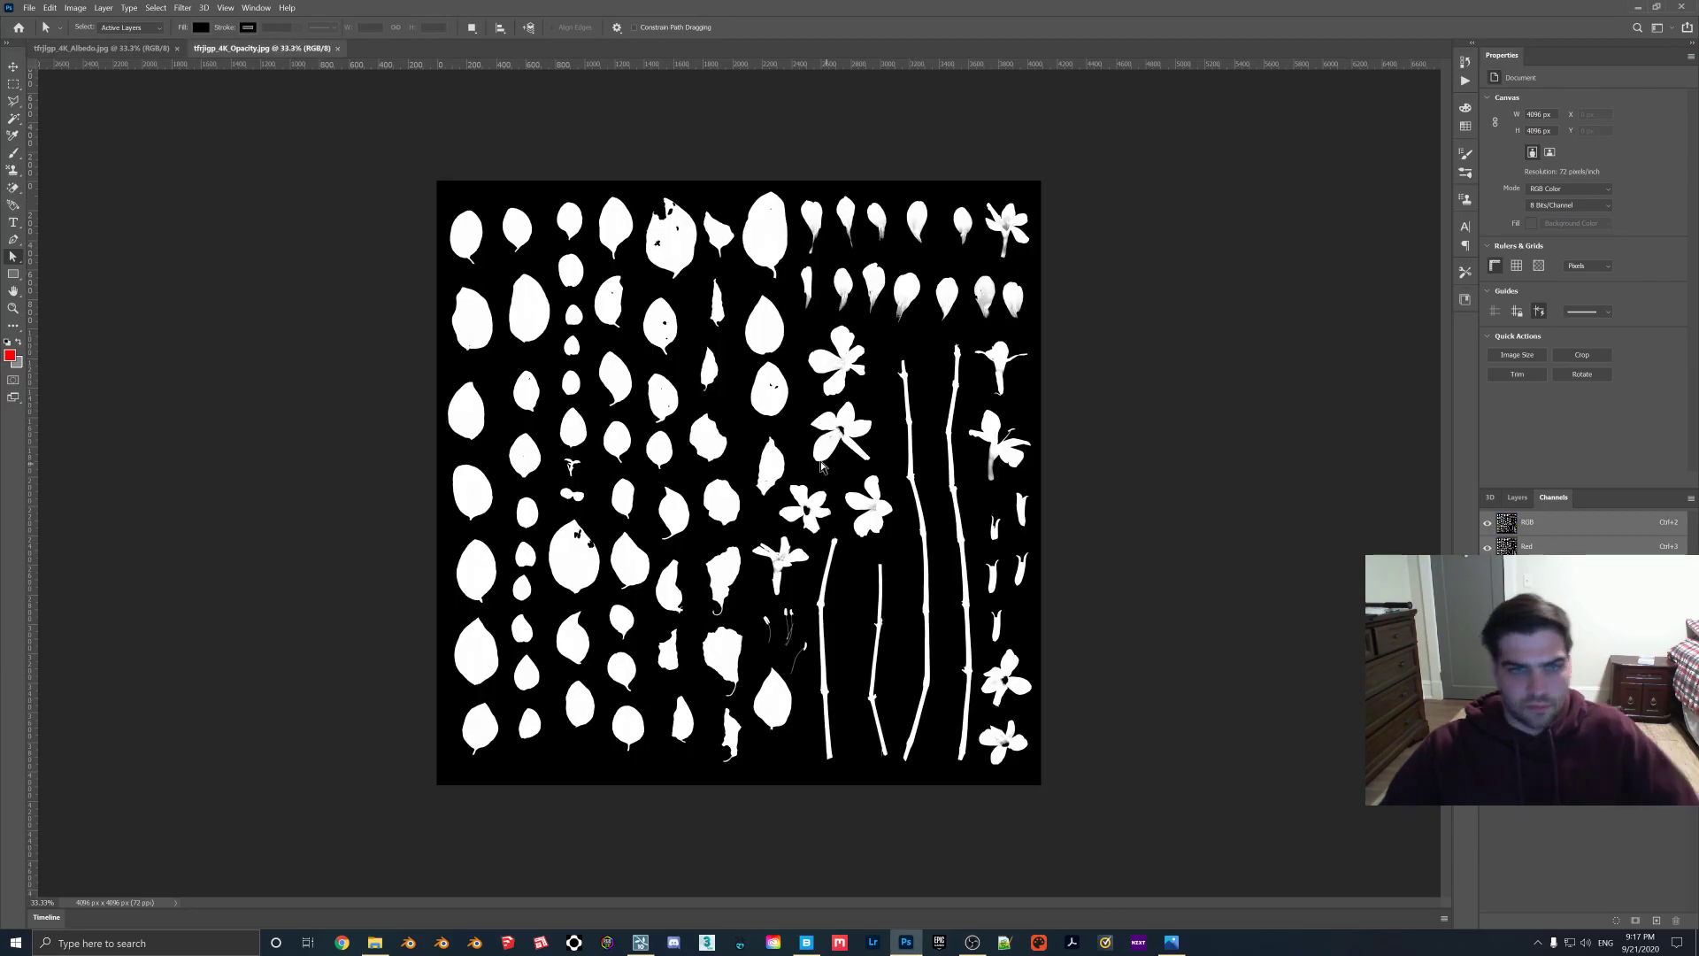
Cut the entire tfrjigp opacity image into a new alpha channel of the tfrjigp albedo document, shown over the RGB composite.
key(ctrl+a)
key(ctrl+x)
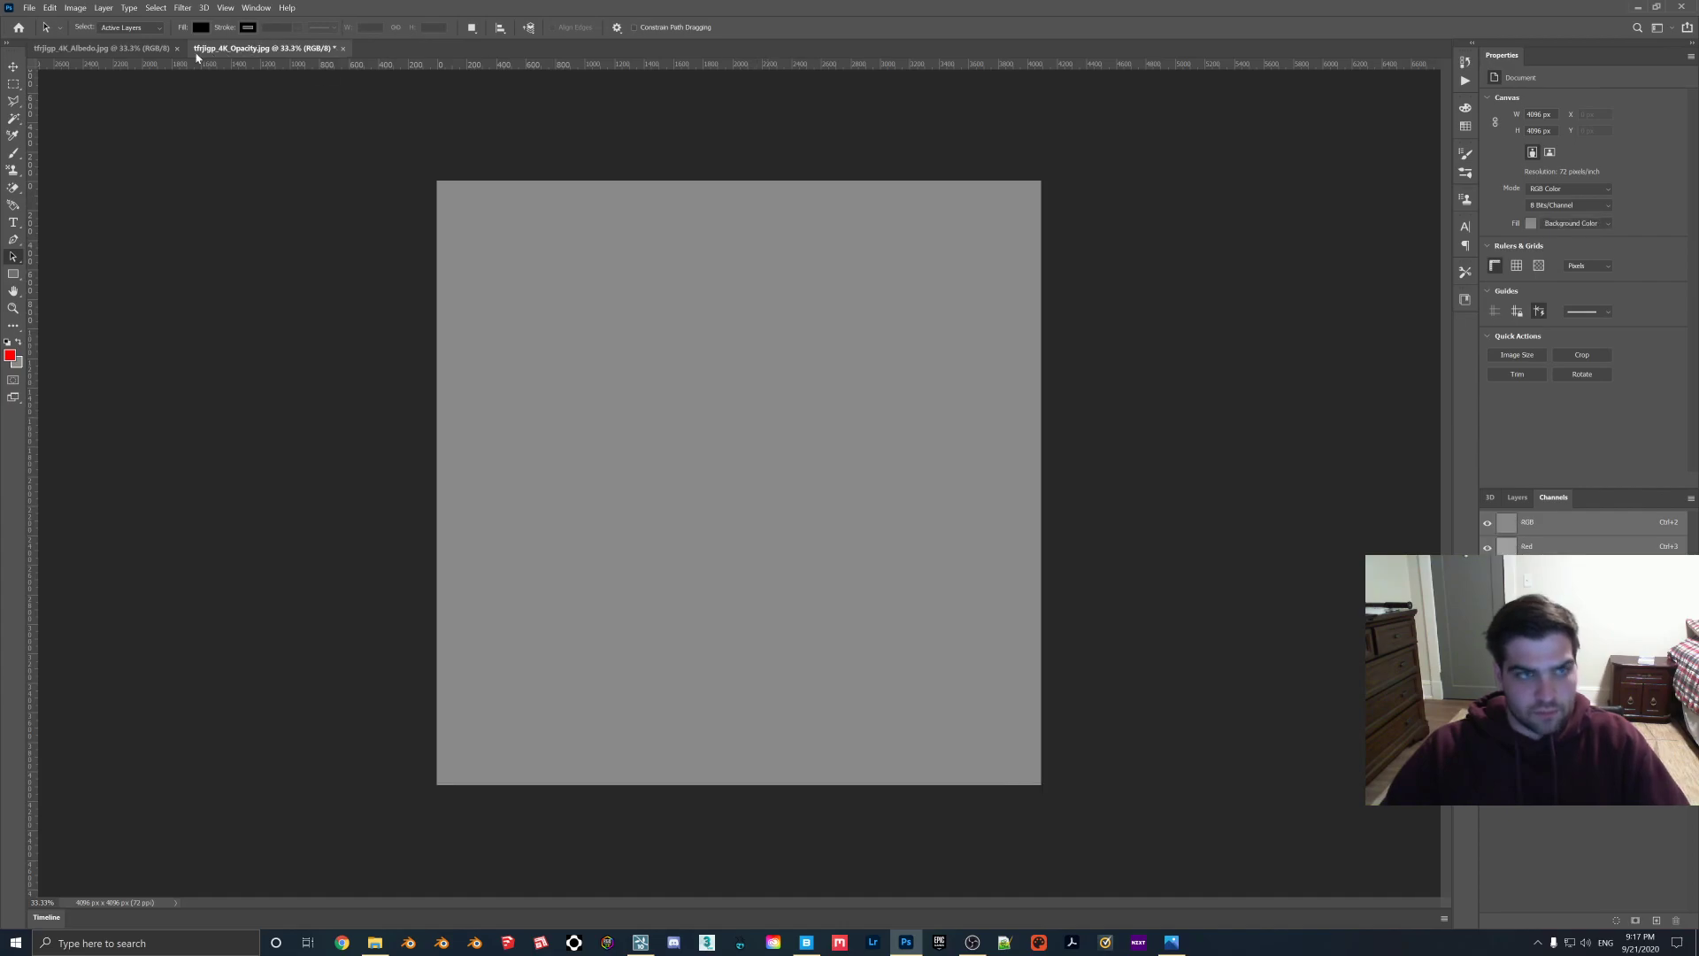
click(145, 50)
click(1658, 925)
key(ctrl+v)
click(1488, 524)
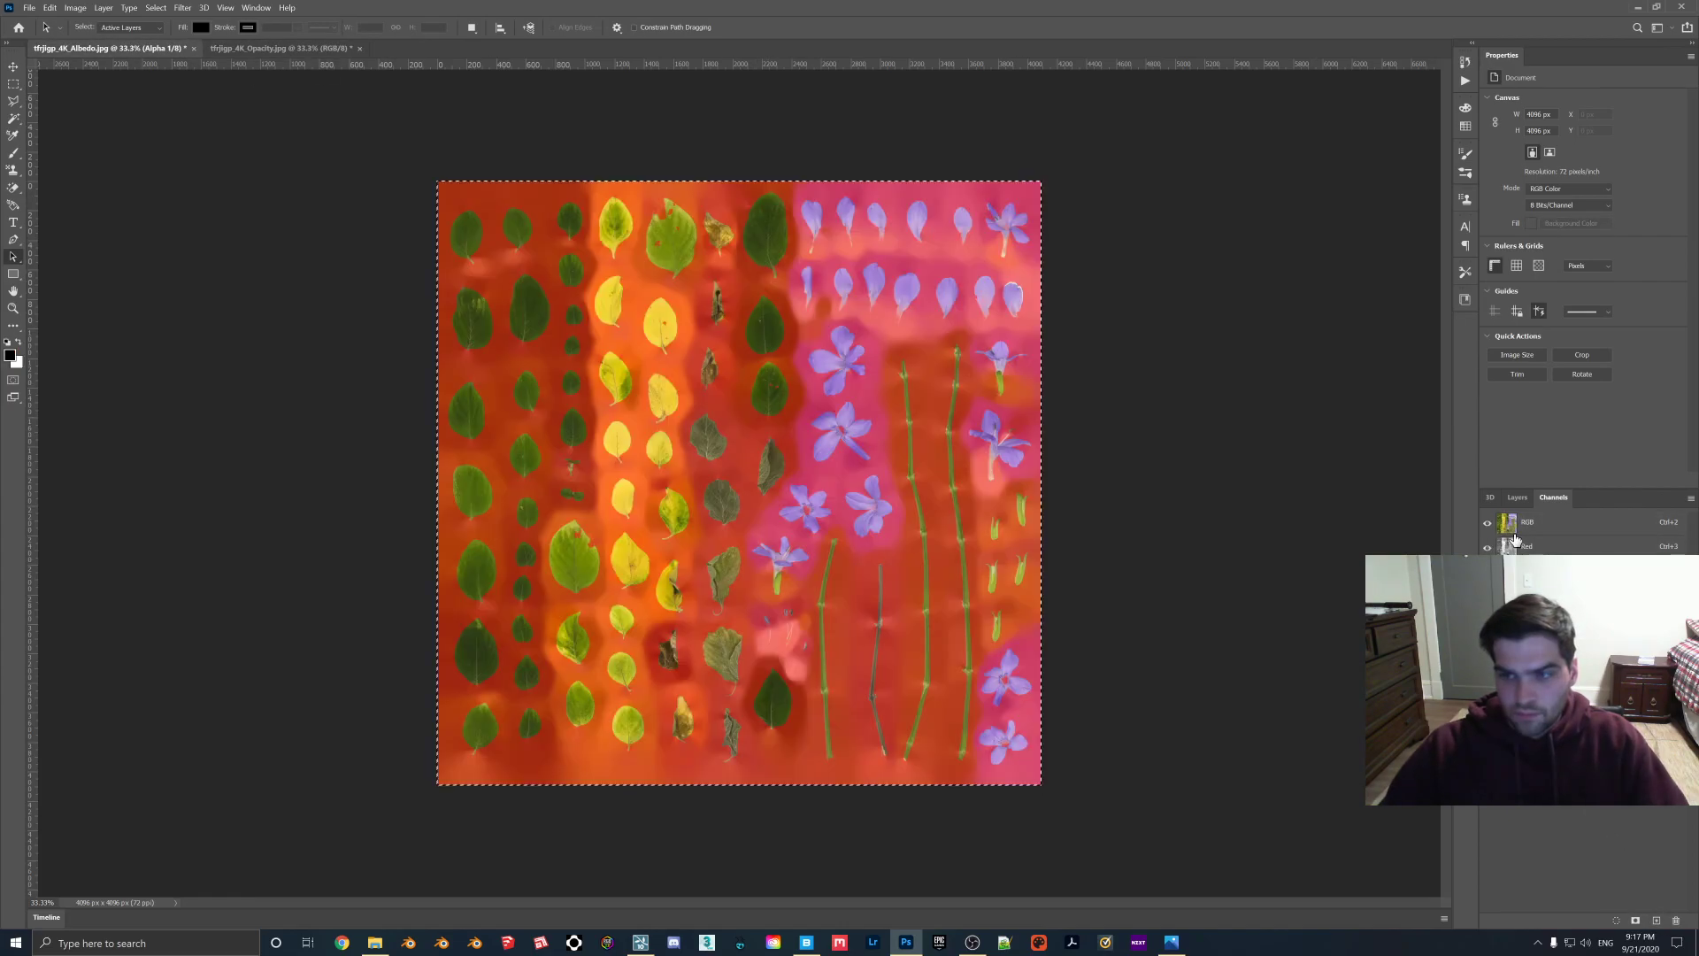
Save the tfrjigp albedo document with its alpha channel to the Desktop as a Targa file named tfrjigp_4K_AlbedoMASK.
click(29, 7)
click(44, 162)
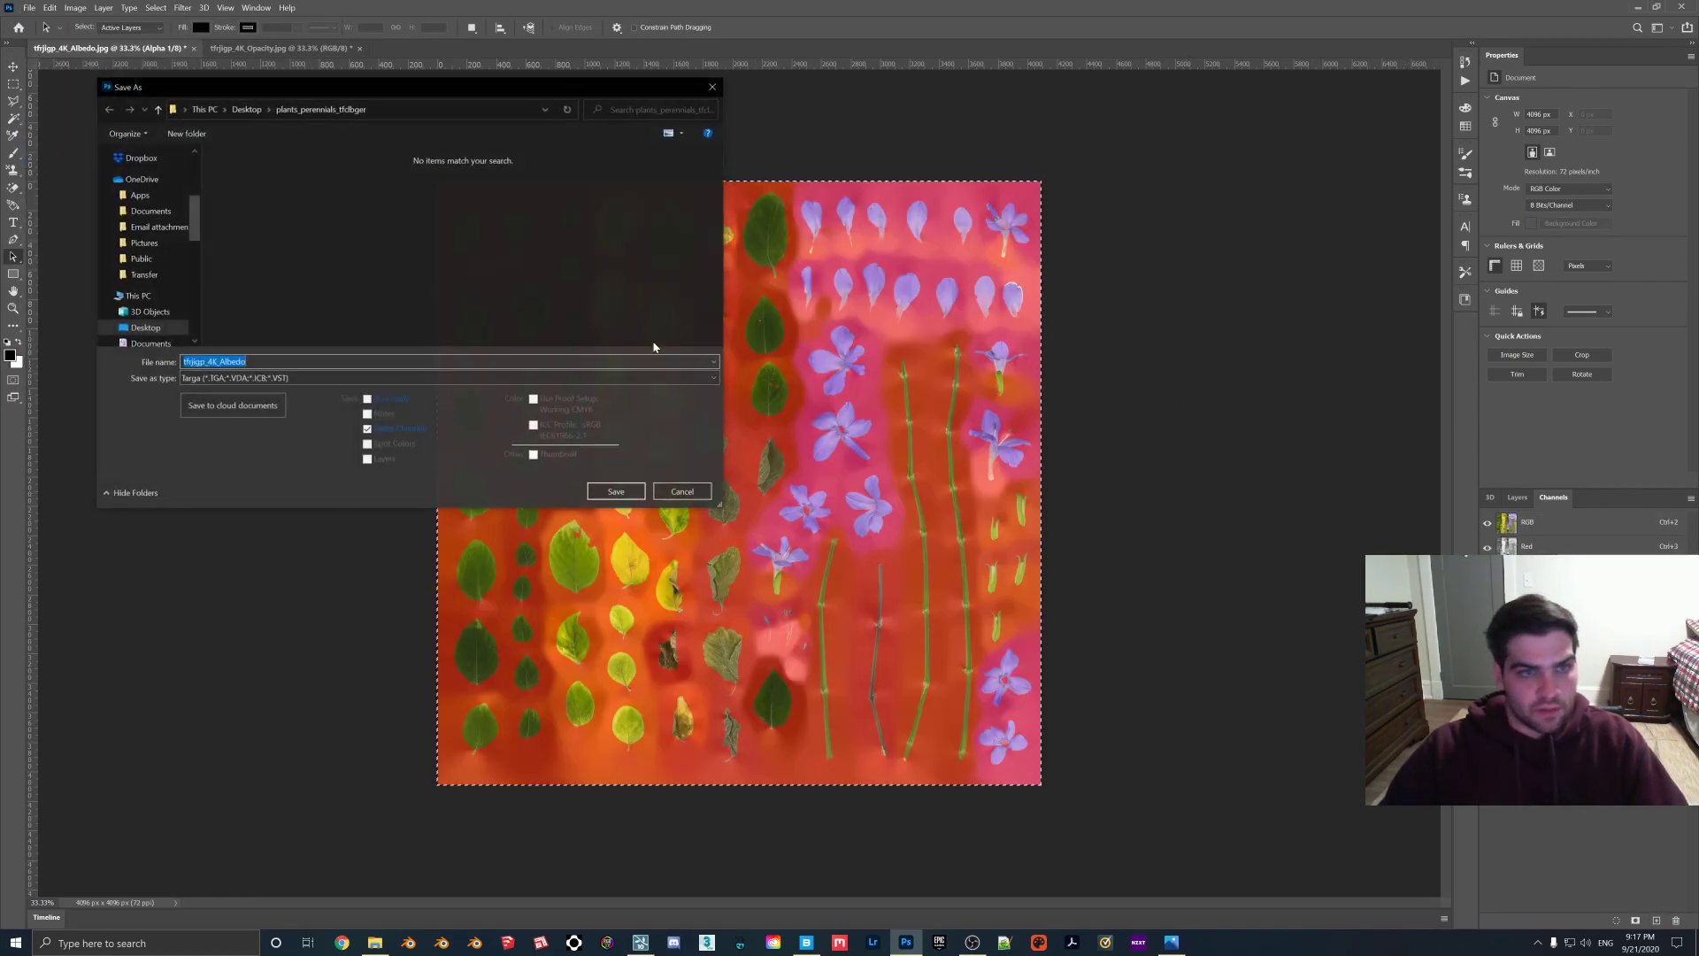
click(247, 109)
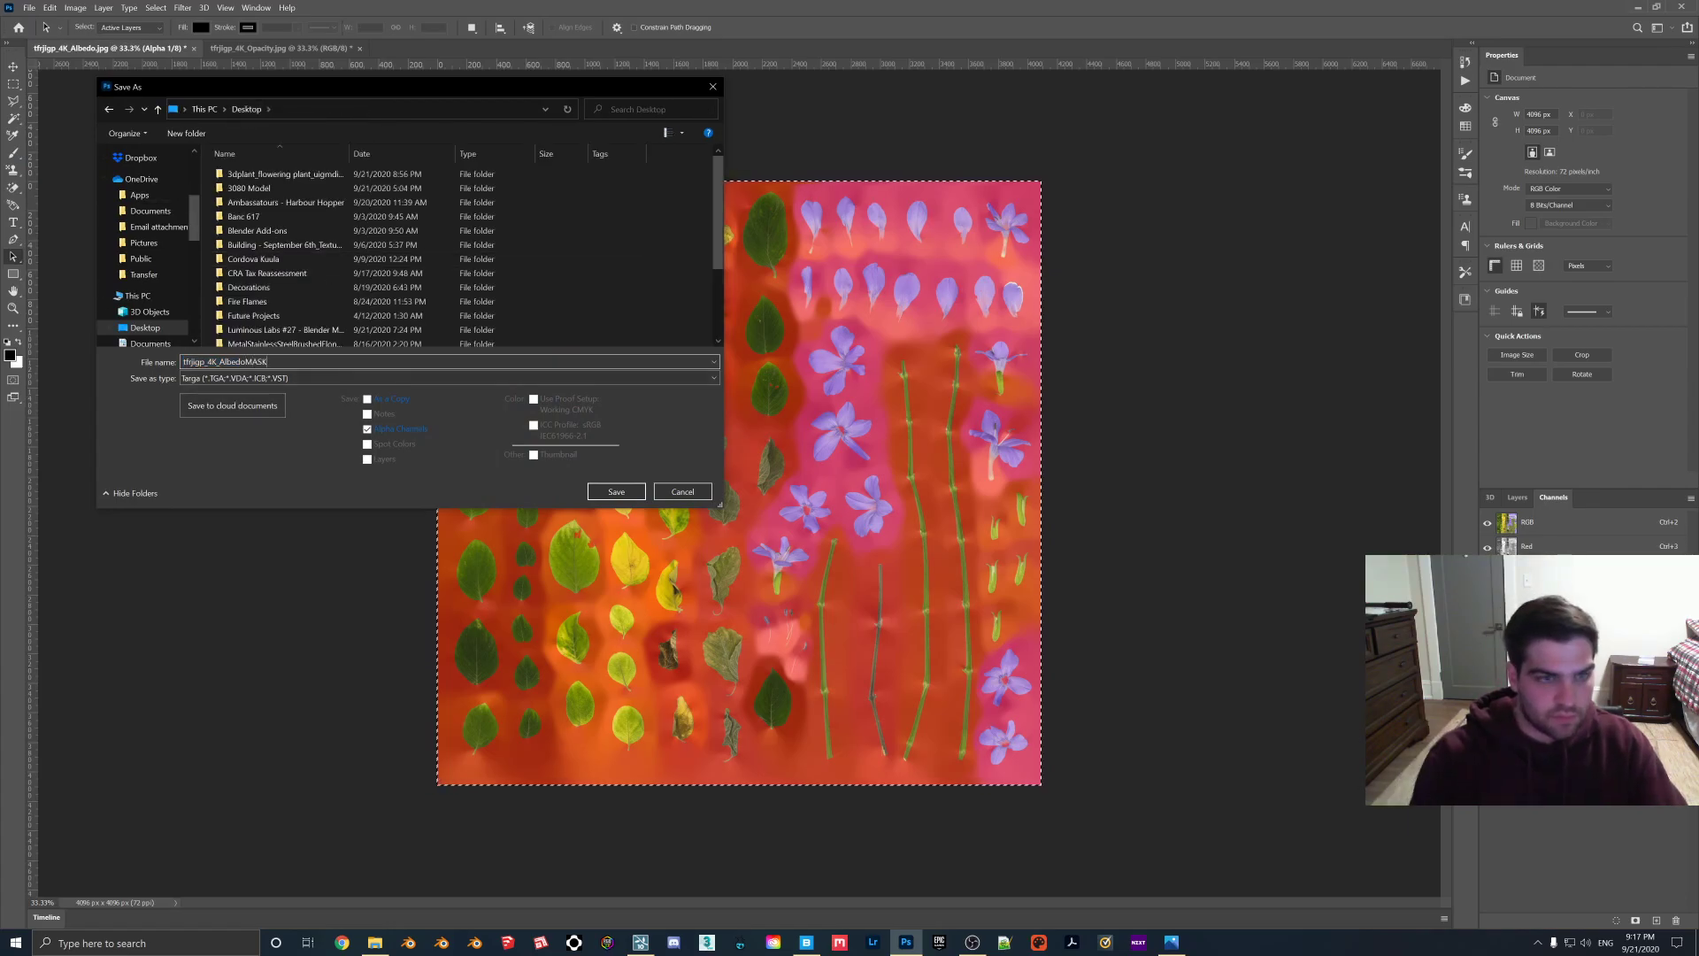
key(Return)
click(631, 208)
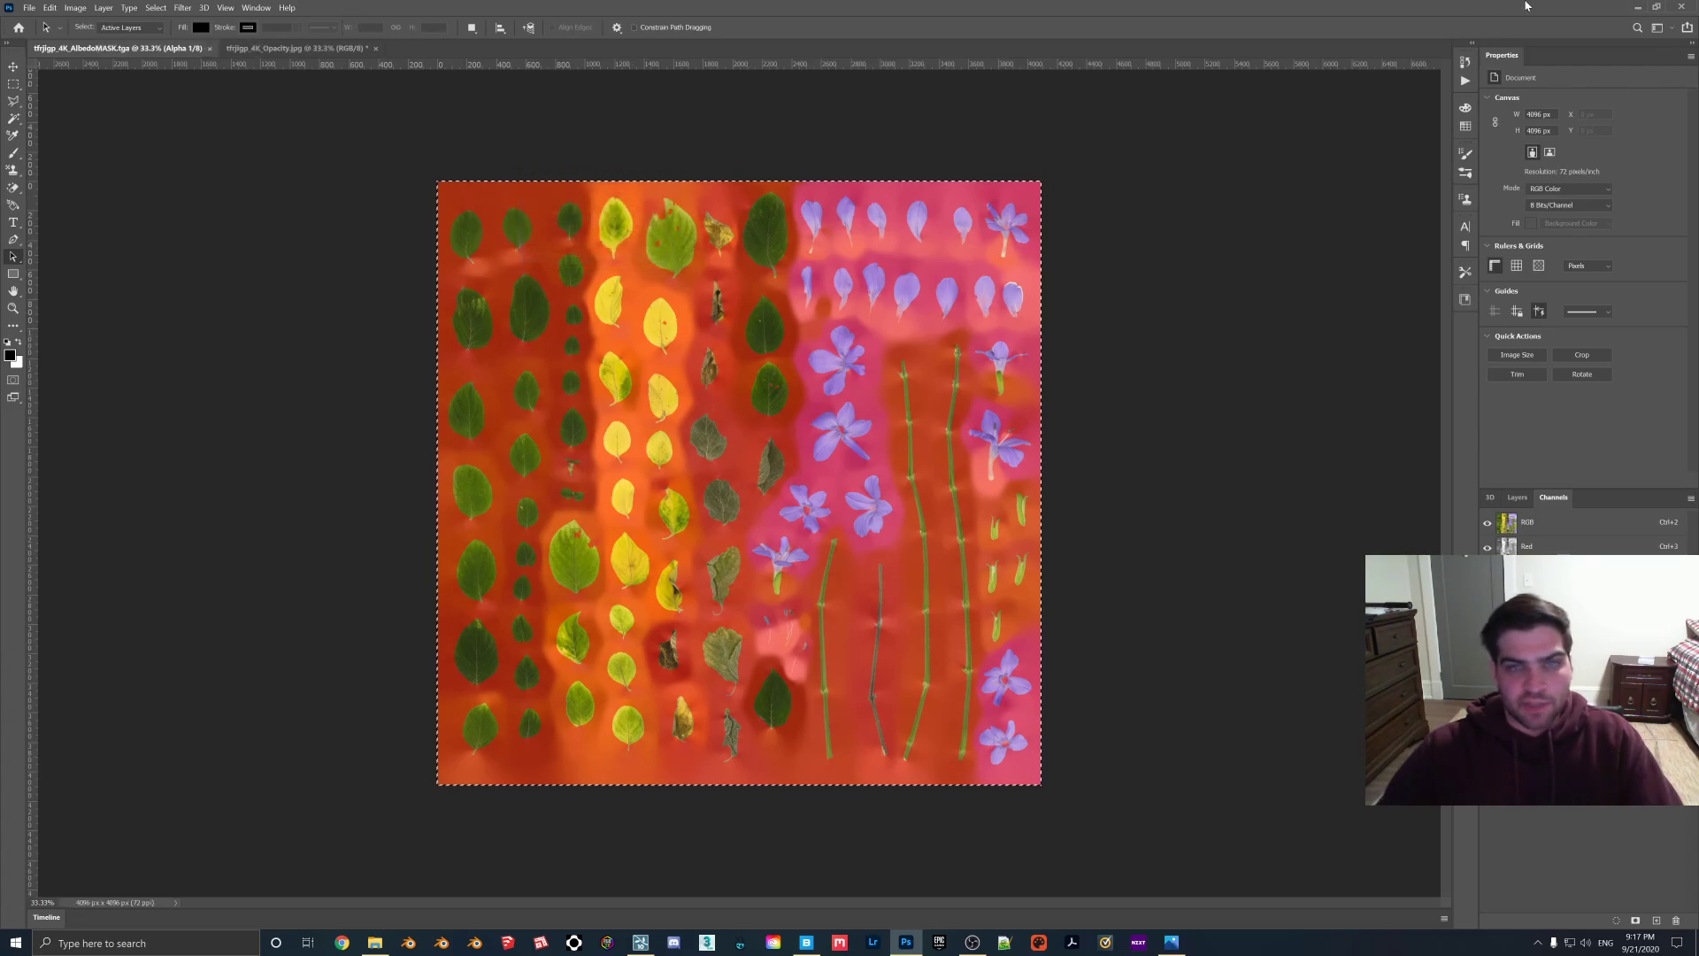
Quit Photoshop without saving the changes to the tfrjigp opacity document.
key(ctrl+q)
click(888, 350)
click(888, 350)
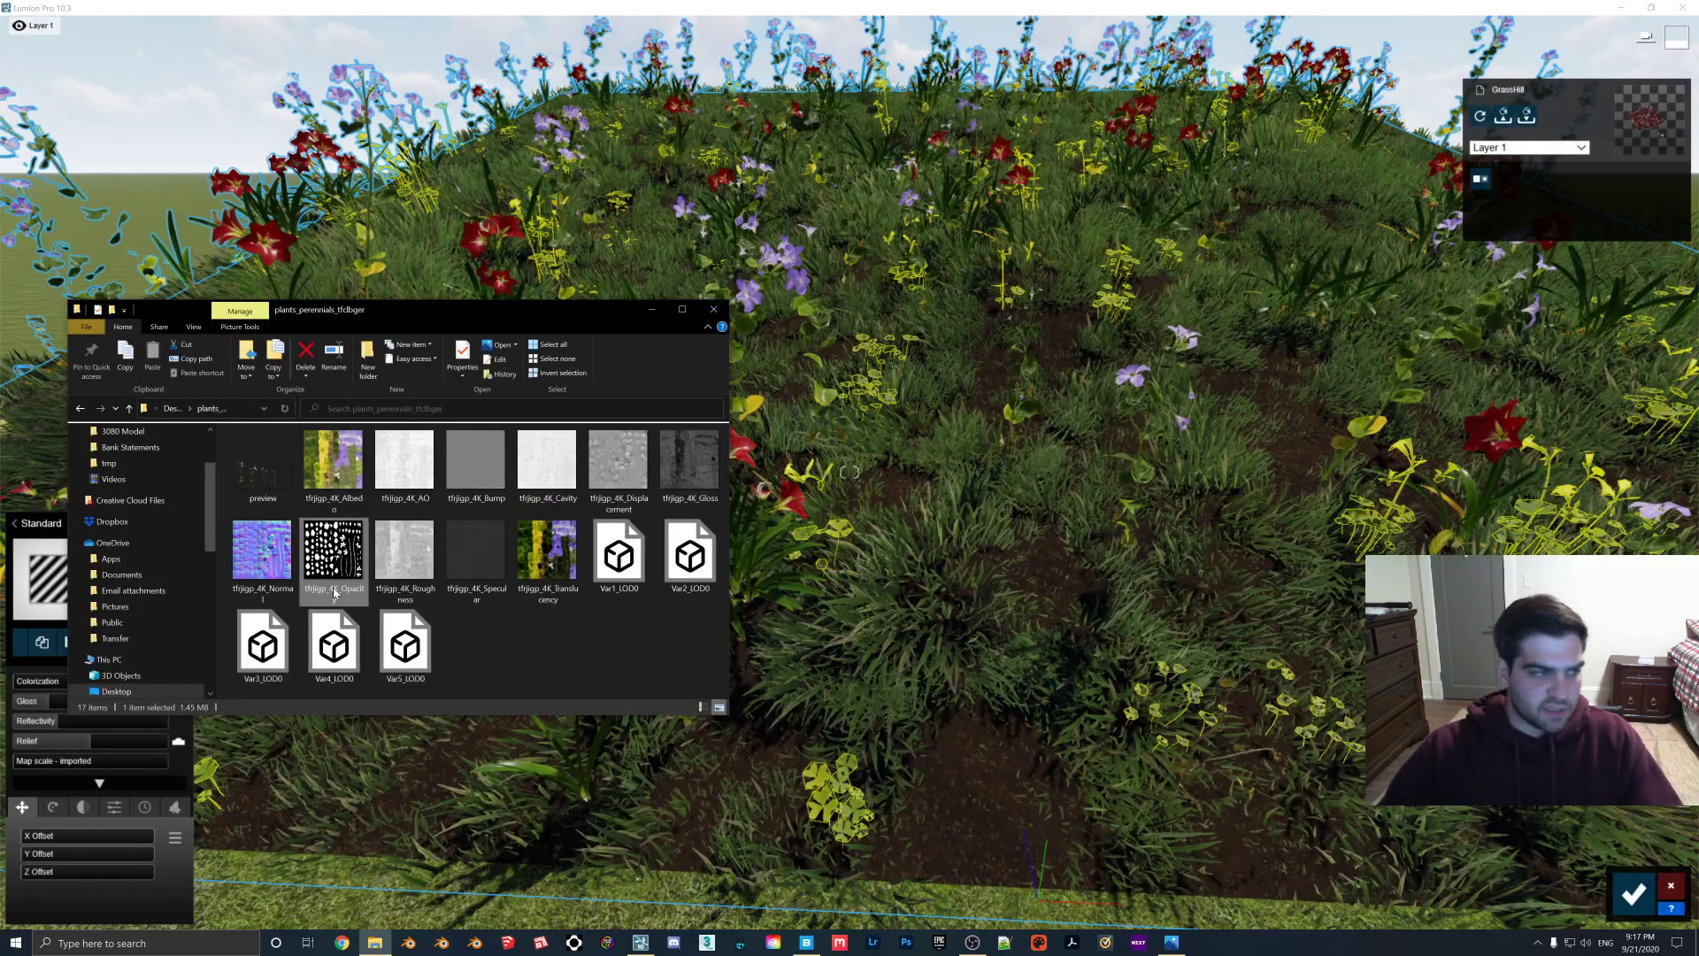
Browse the Desktop folder in File Explorer to check the saved AlbedoMASK Targa files, and put the window away.
scroll(137, 453, up, 3)
click(125, 460)
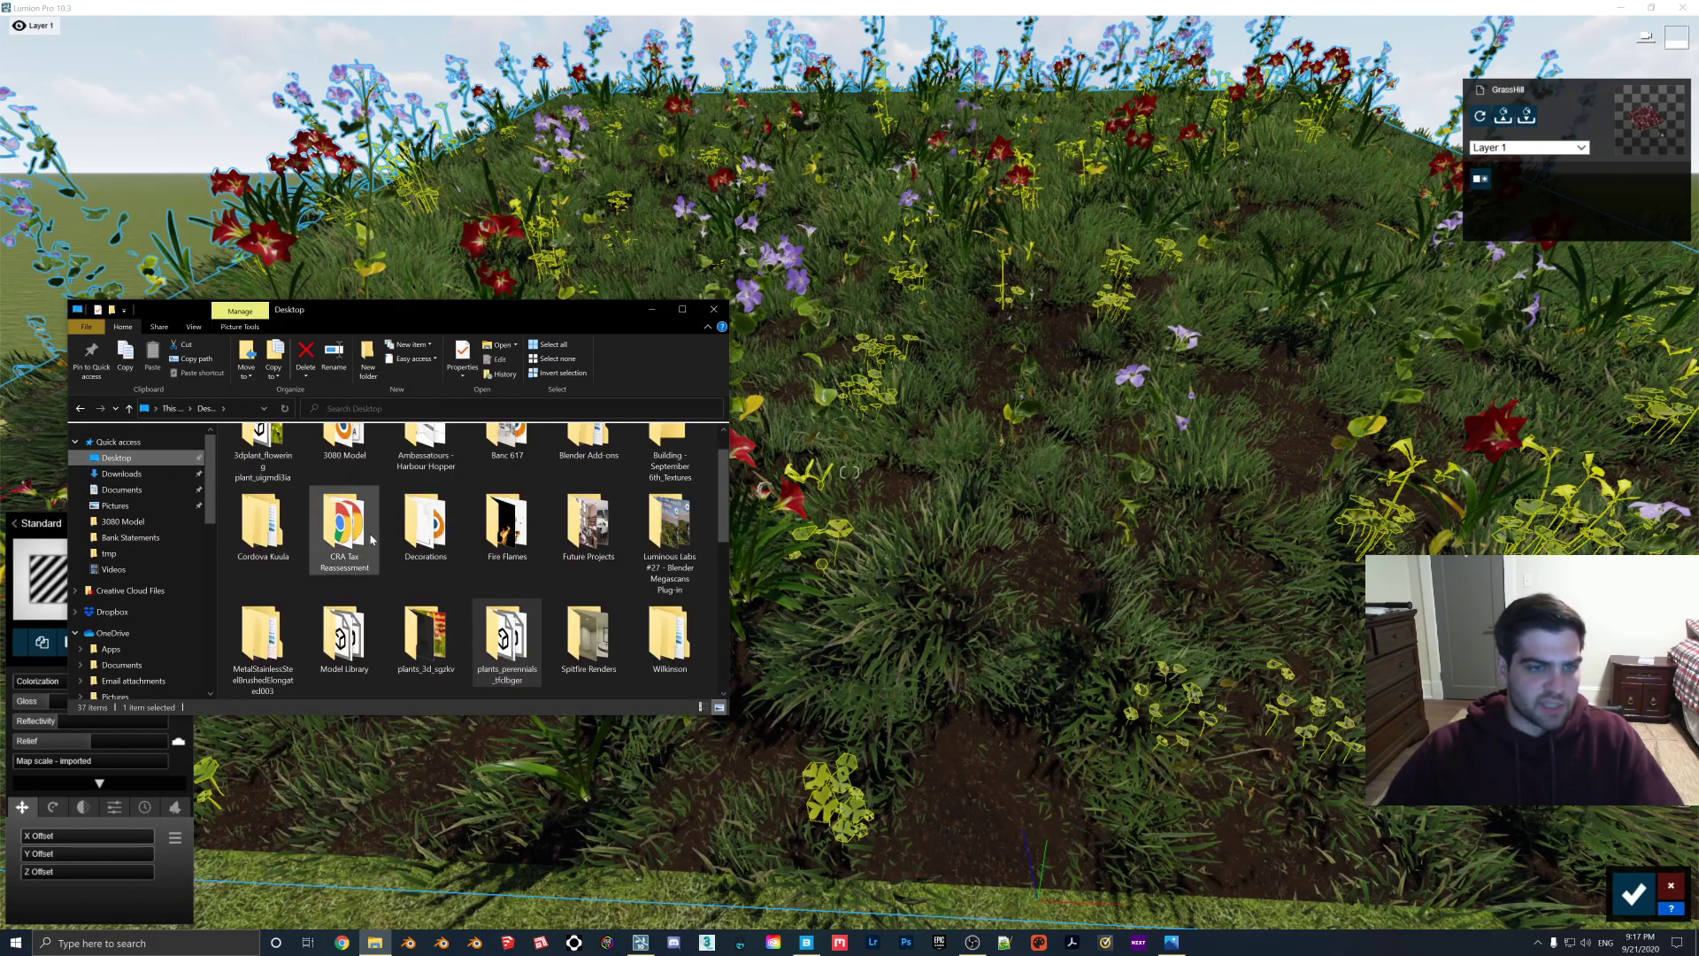
scroll(385, 534, down, 3)
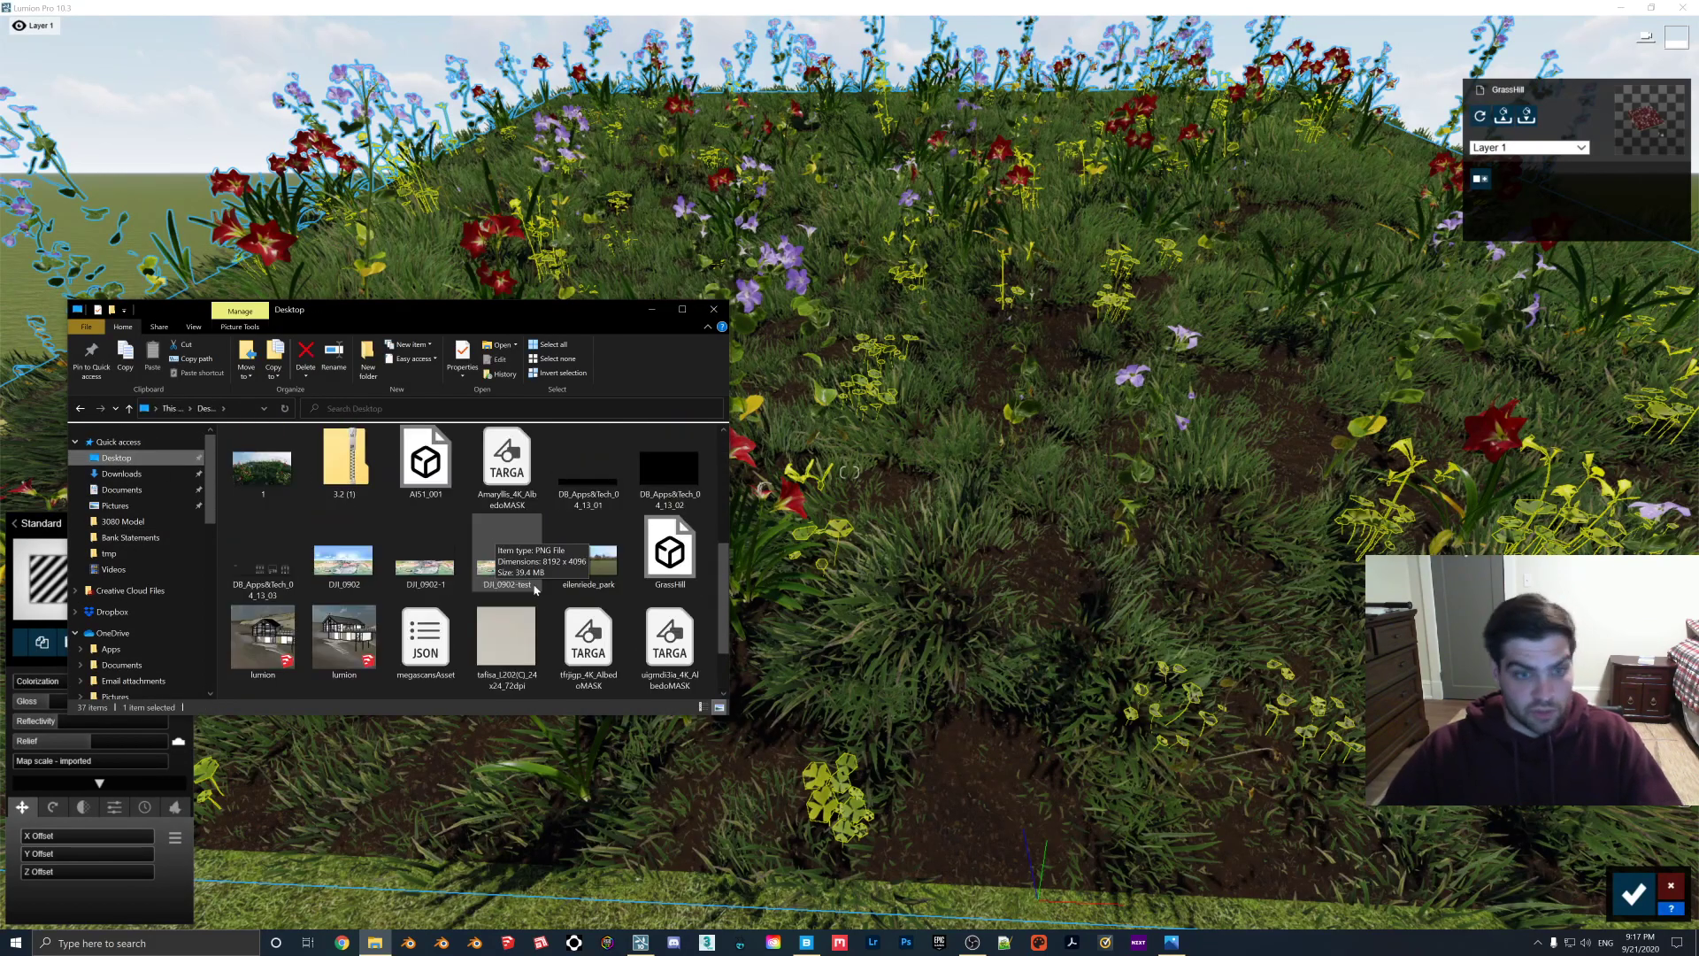
scroll(535, 591, up, 1)
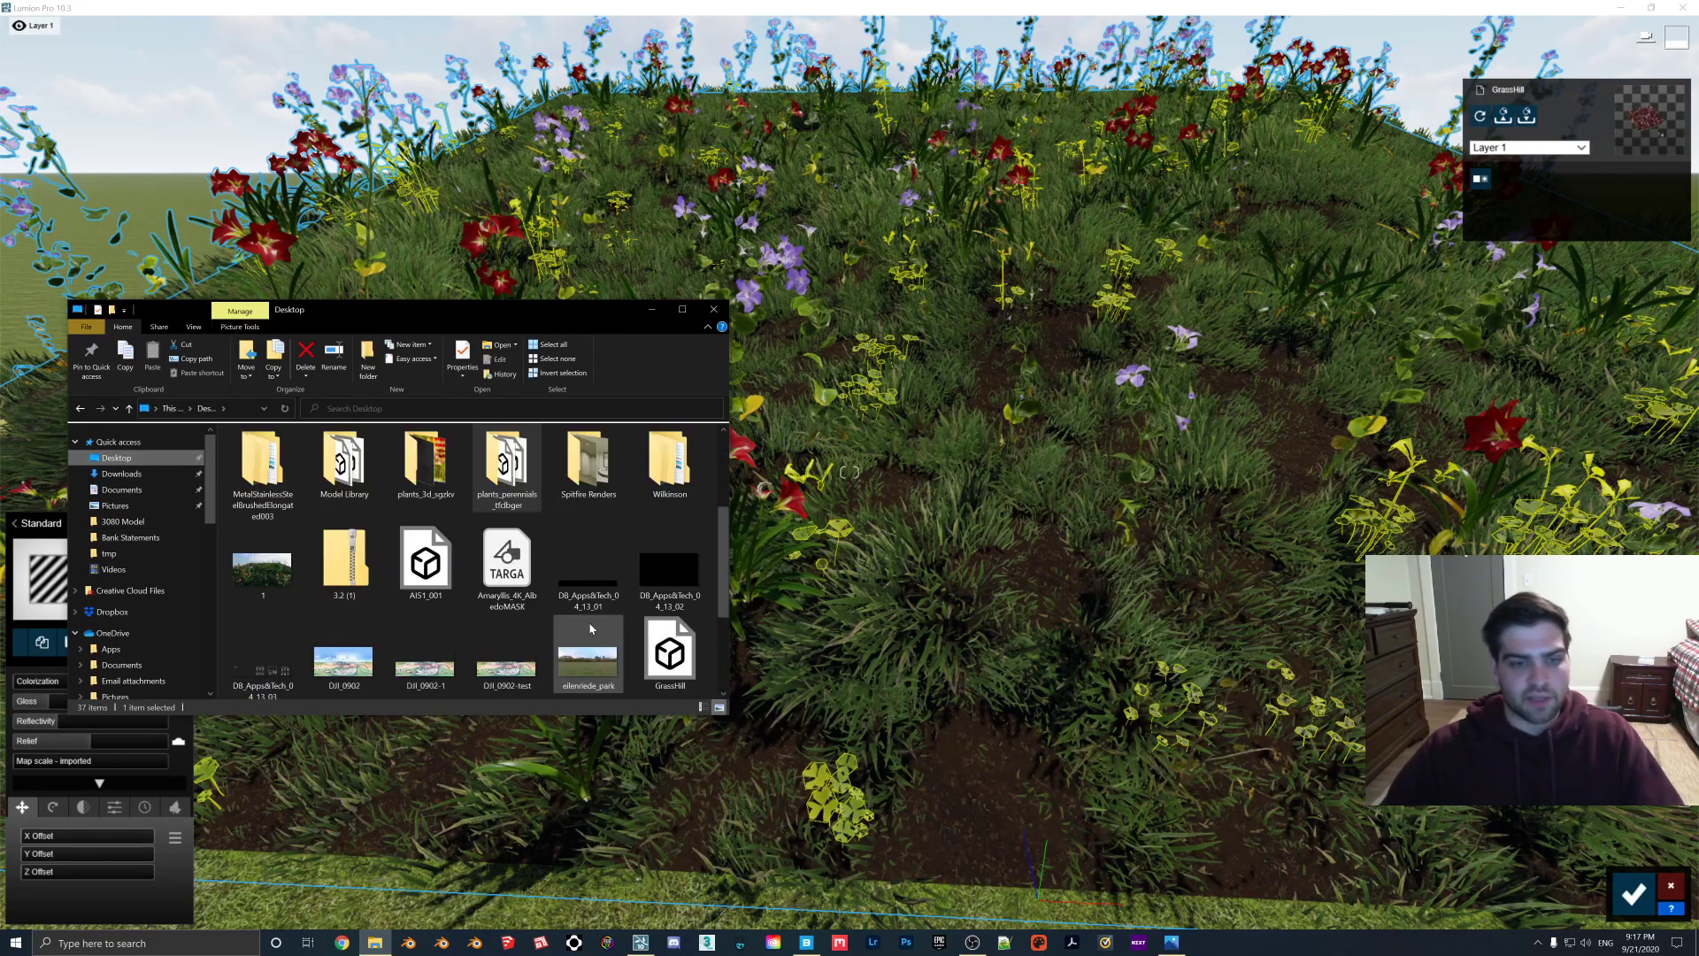
click(651, 312)
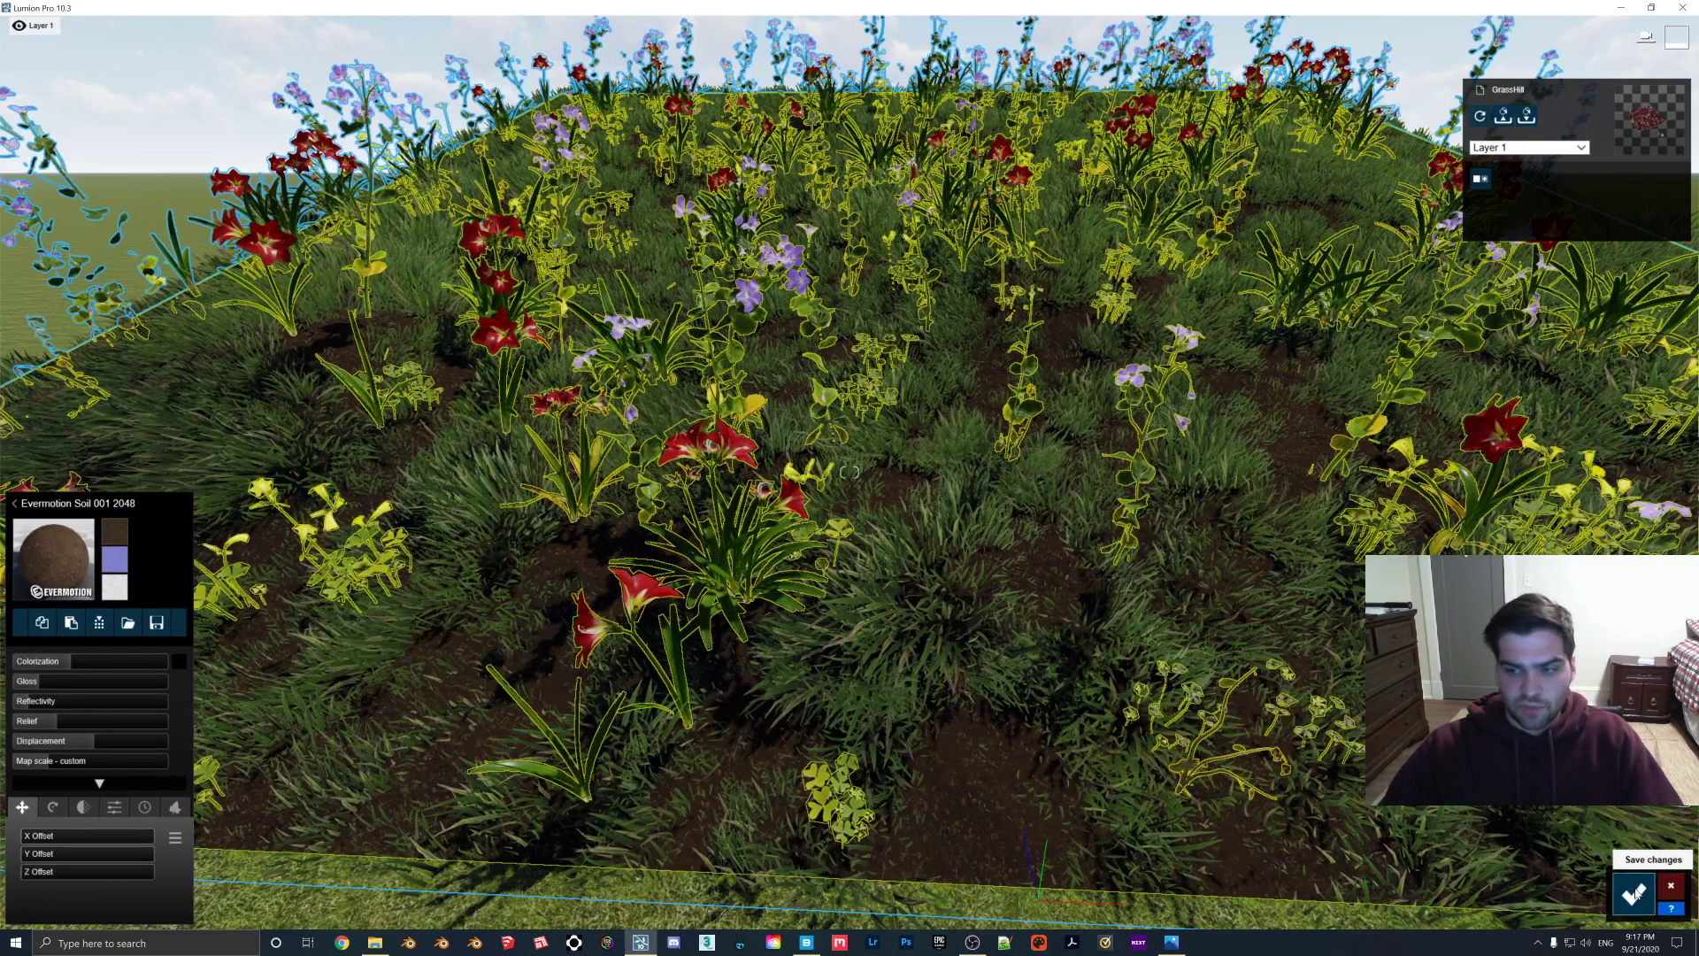
Save the material edits in Lumion and replace the Nodding Violet material's color texture with tfrjigp_4K_AlbedoMASK from the Desktop.
click(1631, 895)
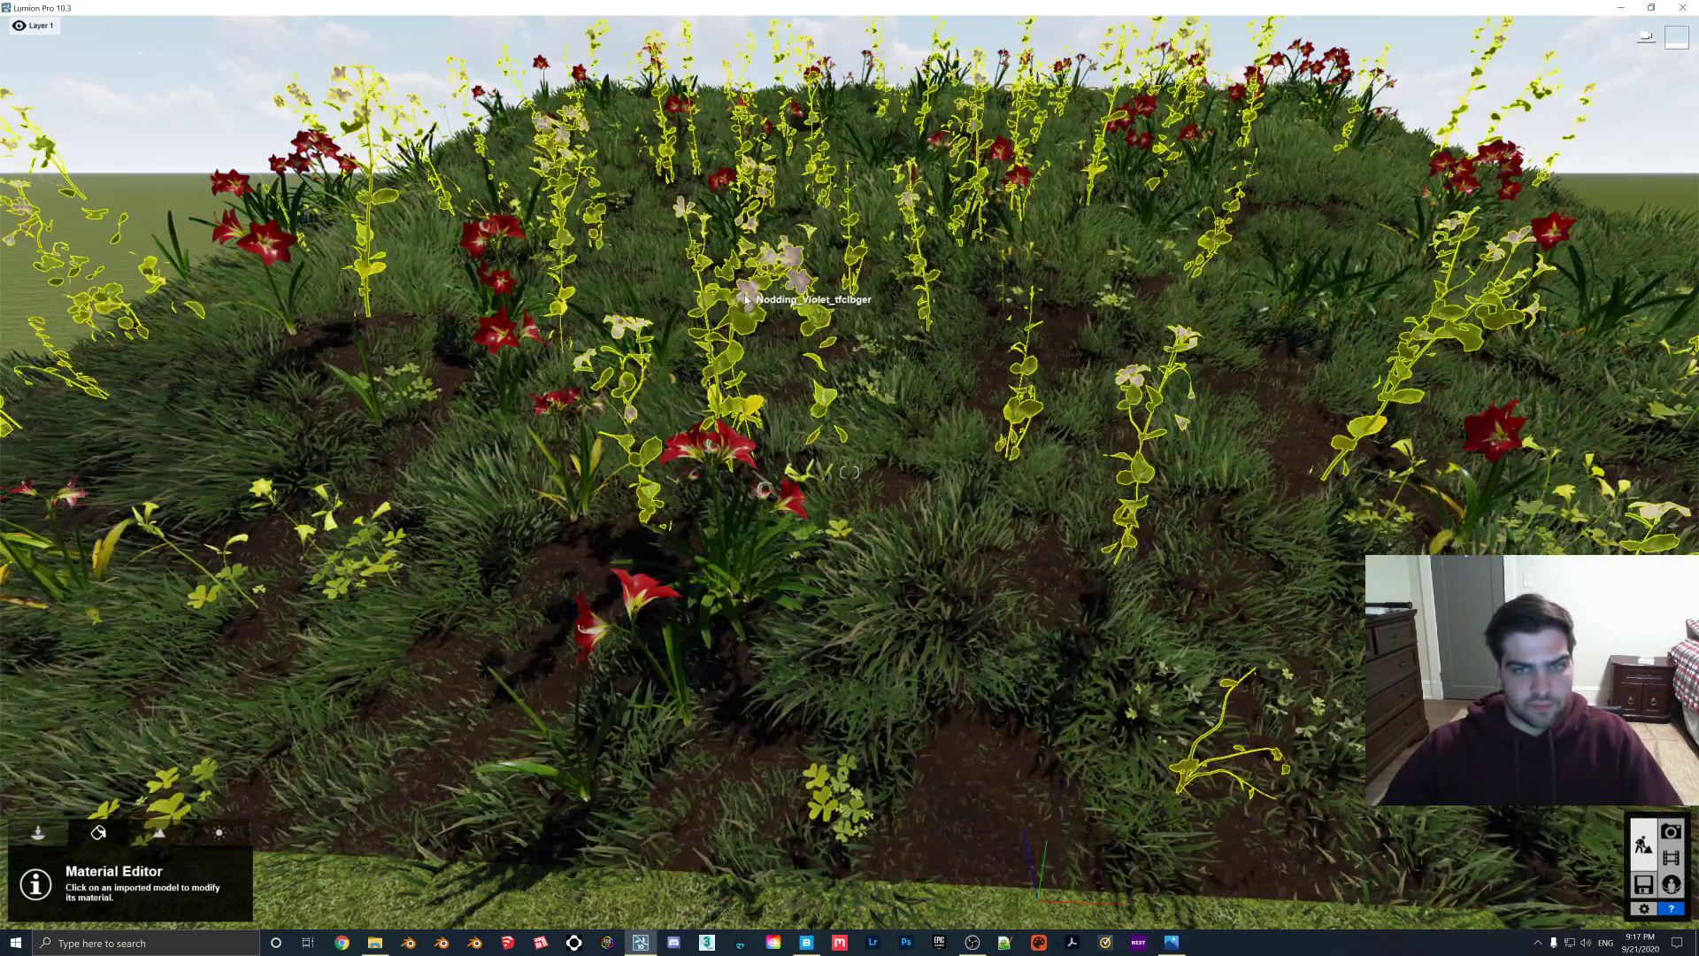
click(321, 481)
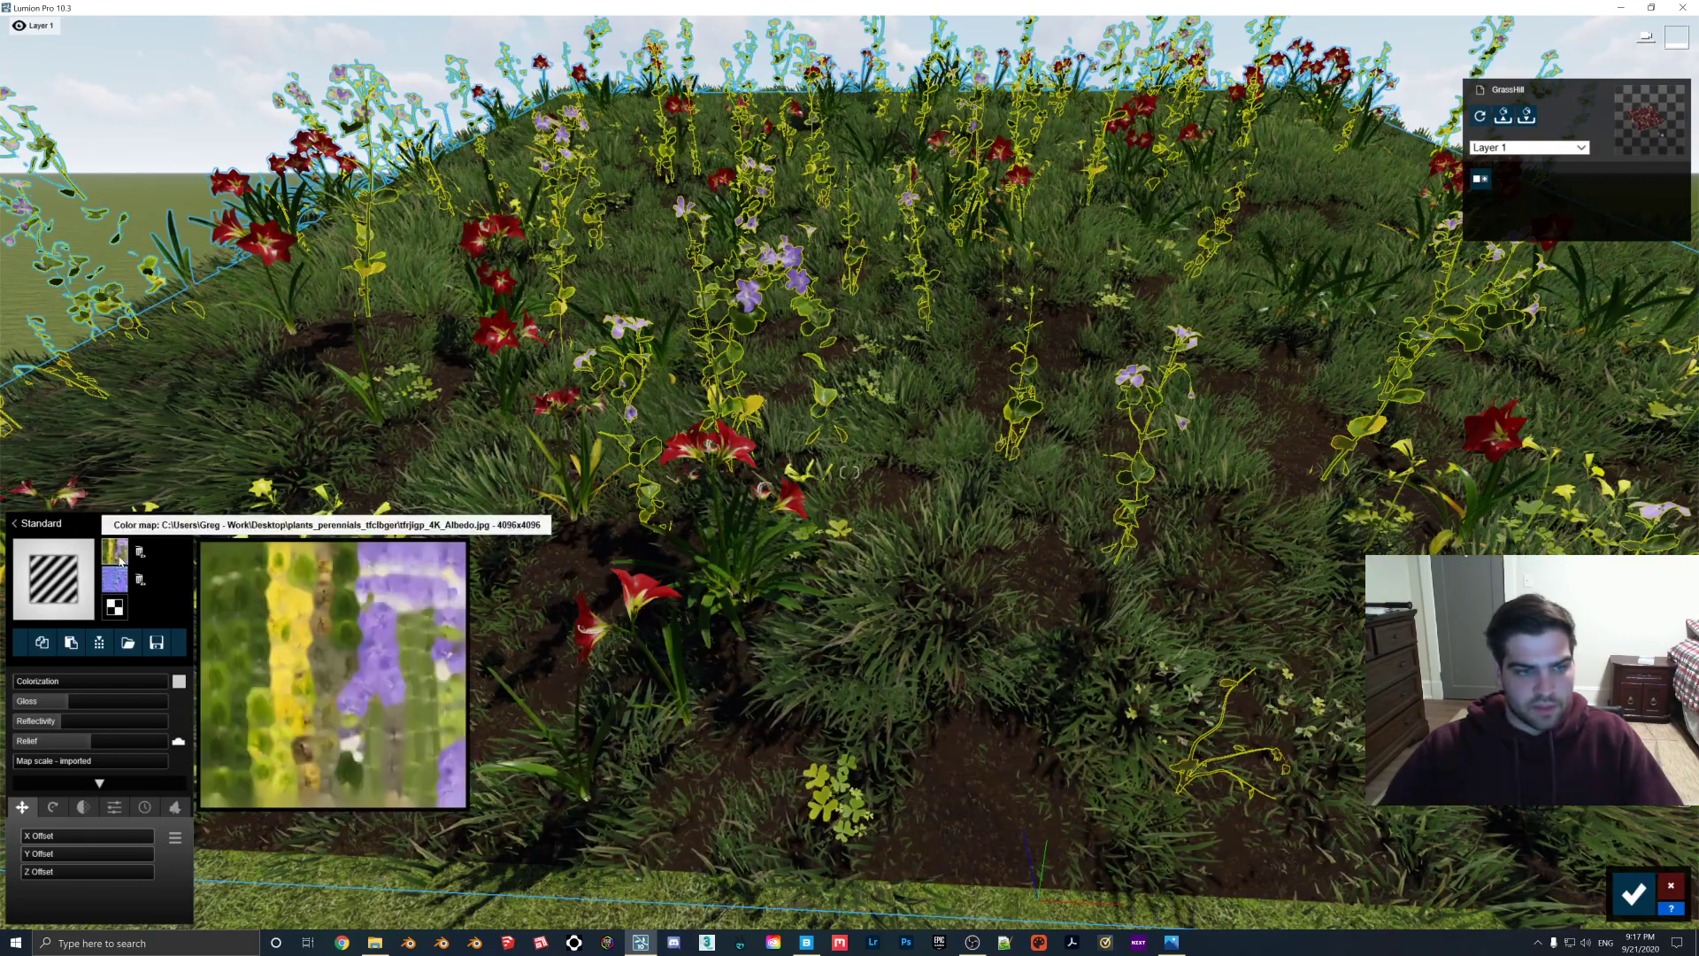
click(119, 561)
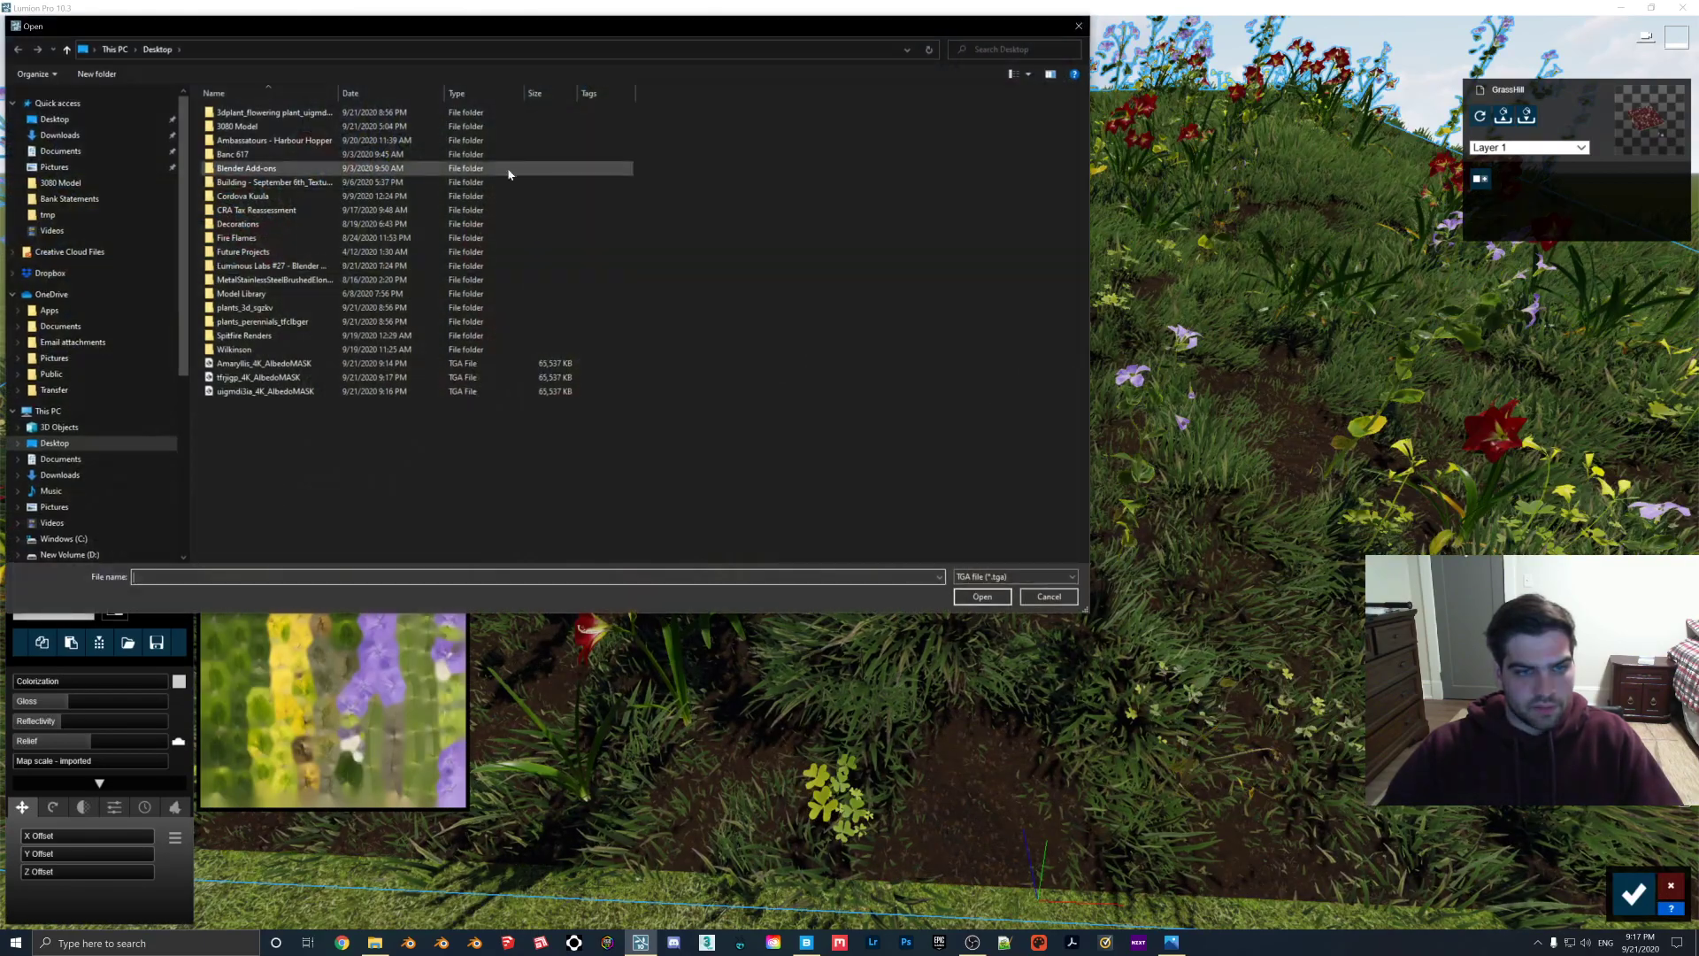
double_click(276, 378)
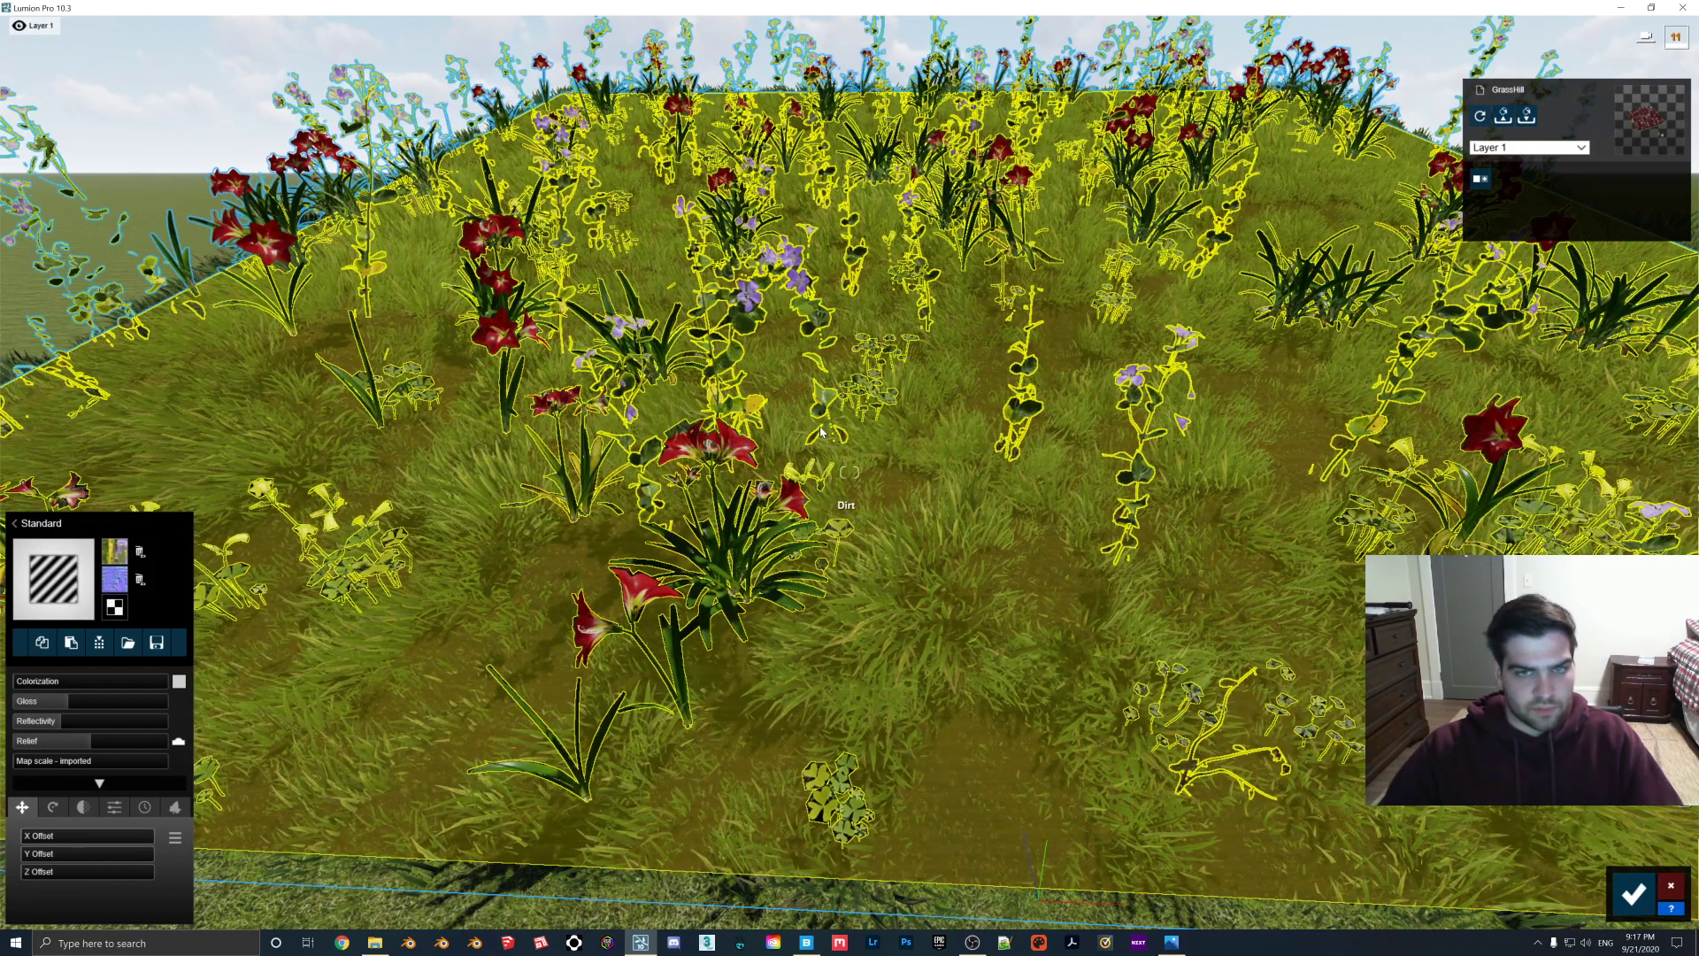
Inspect the masked flowers on the hill up close and save the GrassHill model's material changes.
drag(834, 500, 810, 239)
key(w)
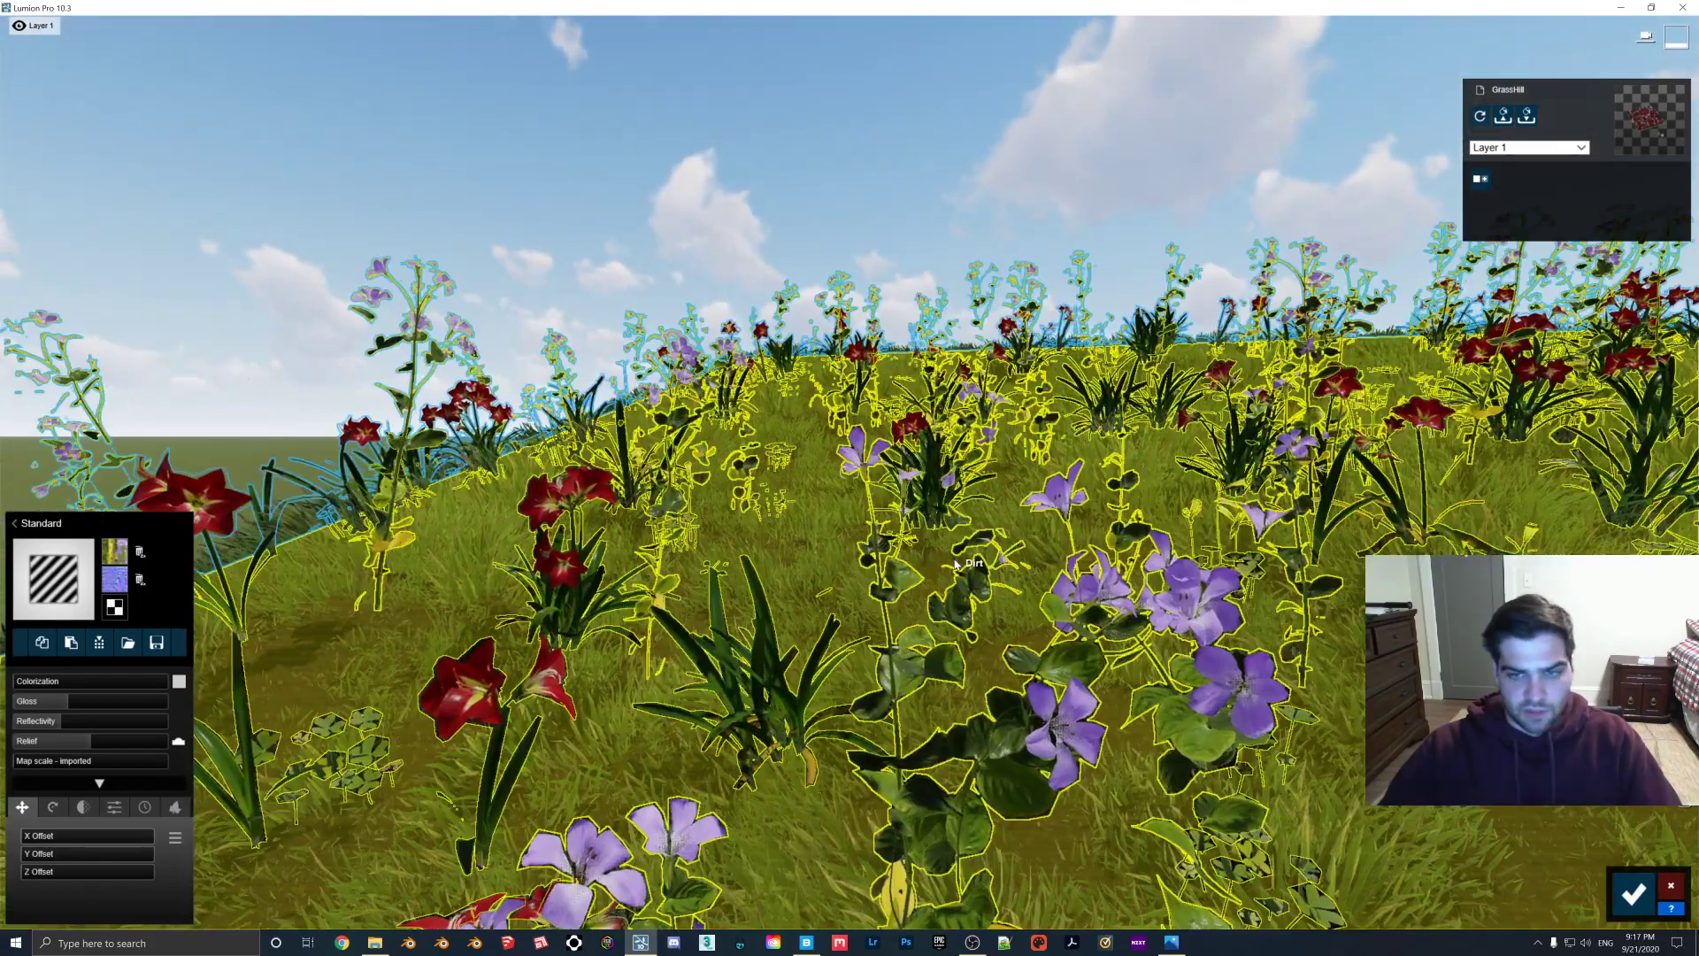
key(s)
drag(954, 563, 1104, 652)
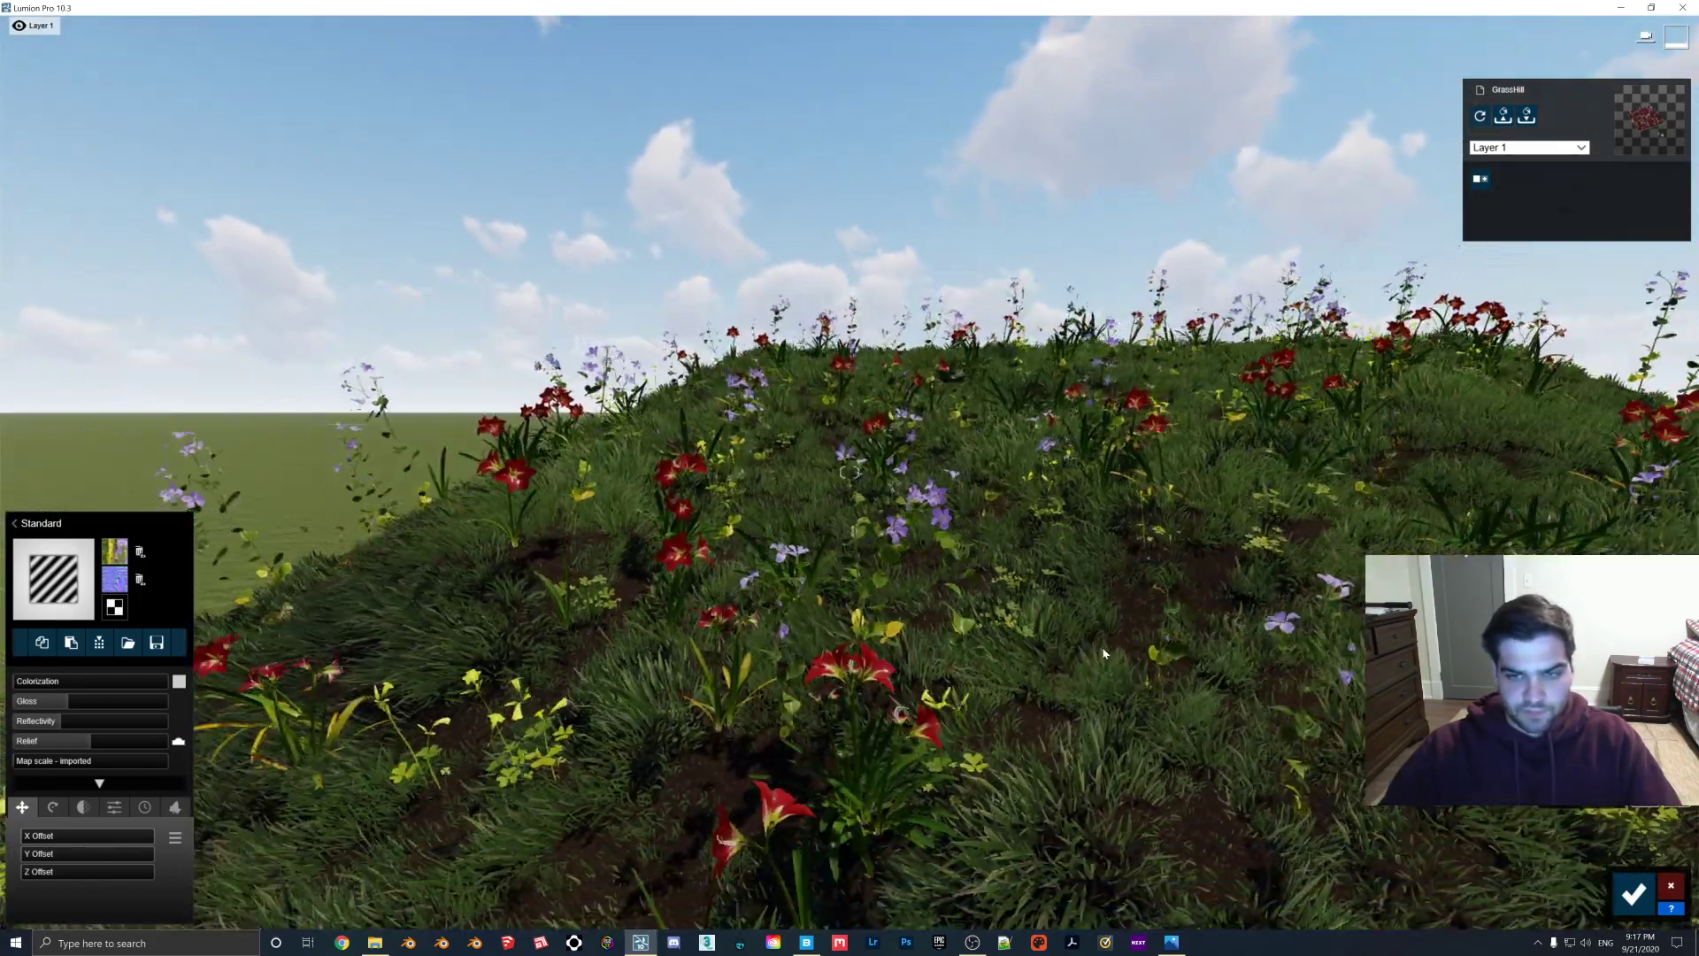
click(1633, 894)
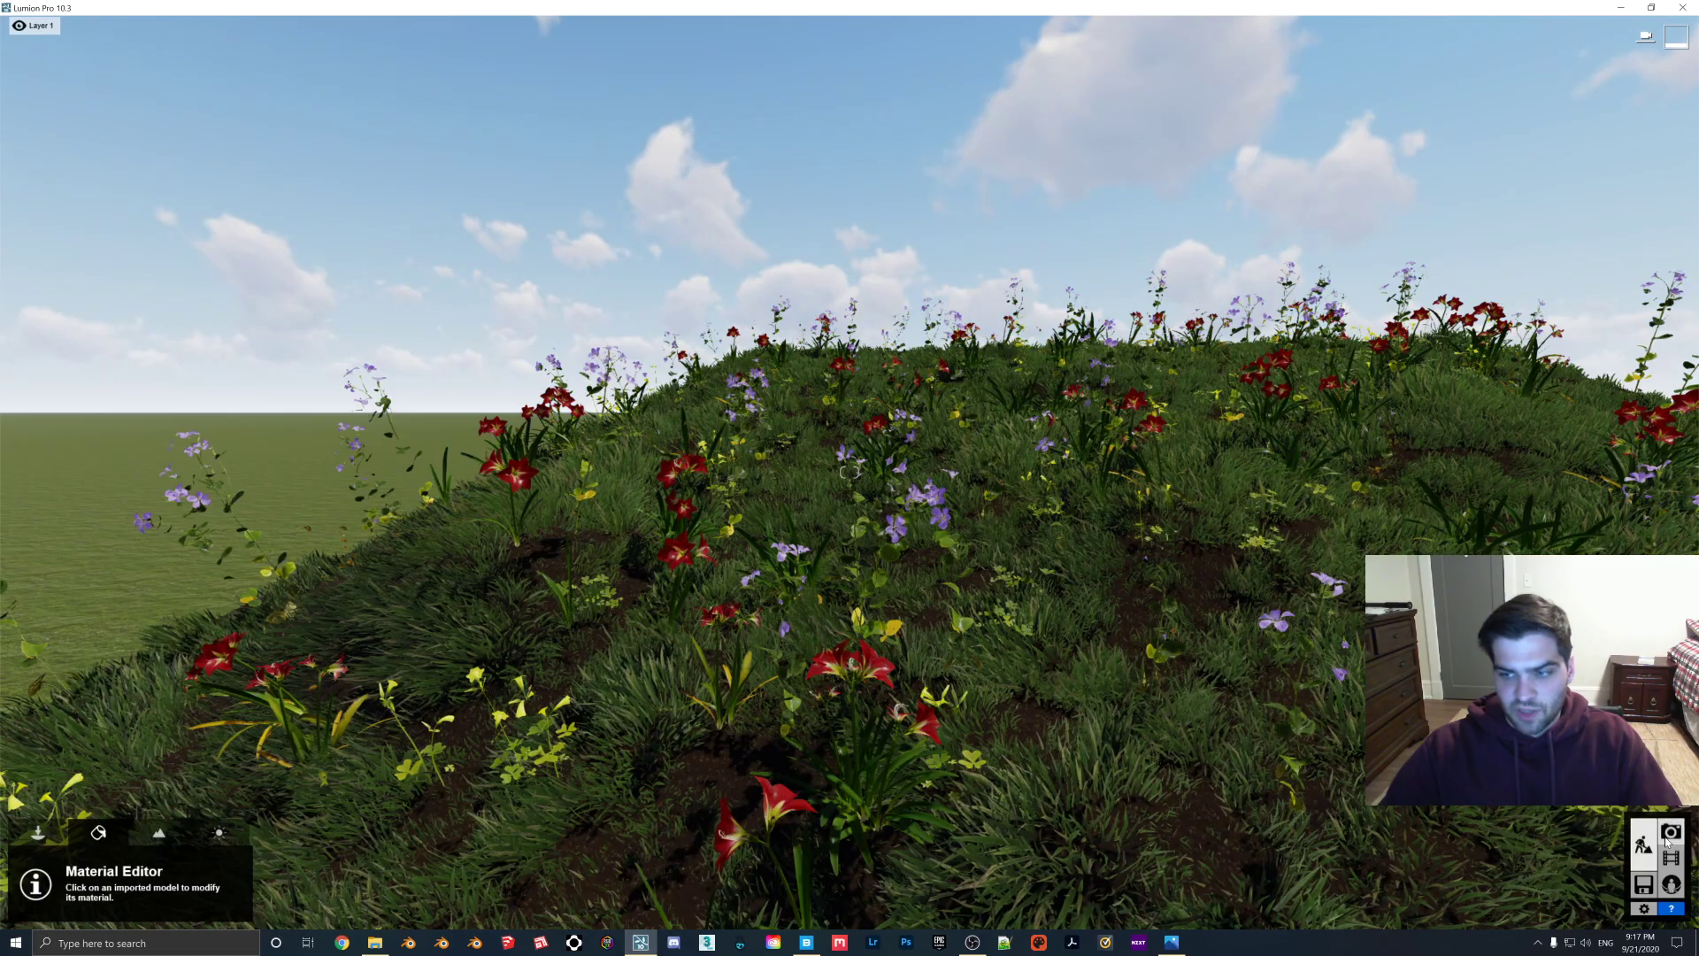
Enter Photo mode and frame the flowering hill from a low camera position facing its slope.
click(1671, 832)
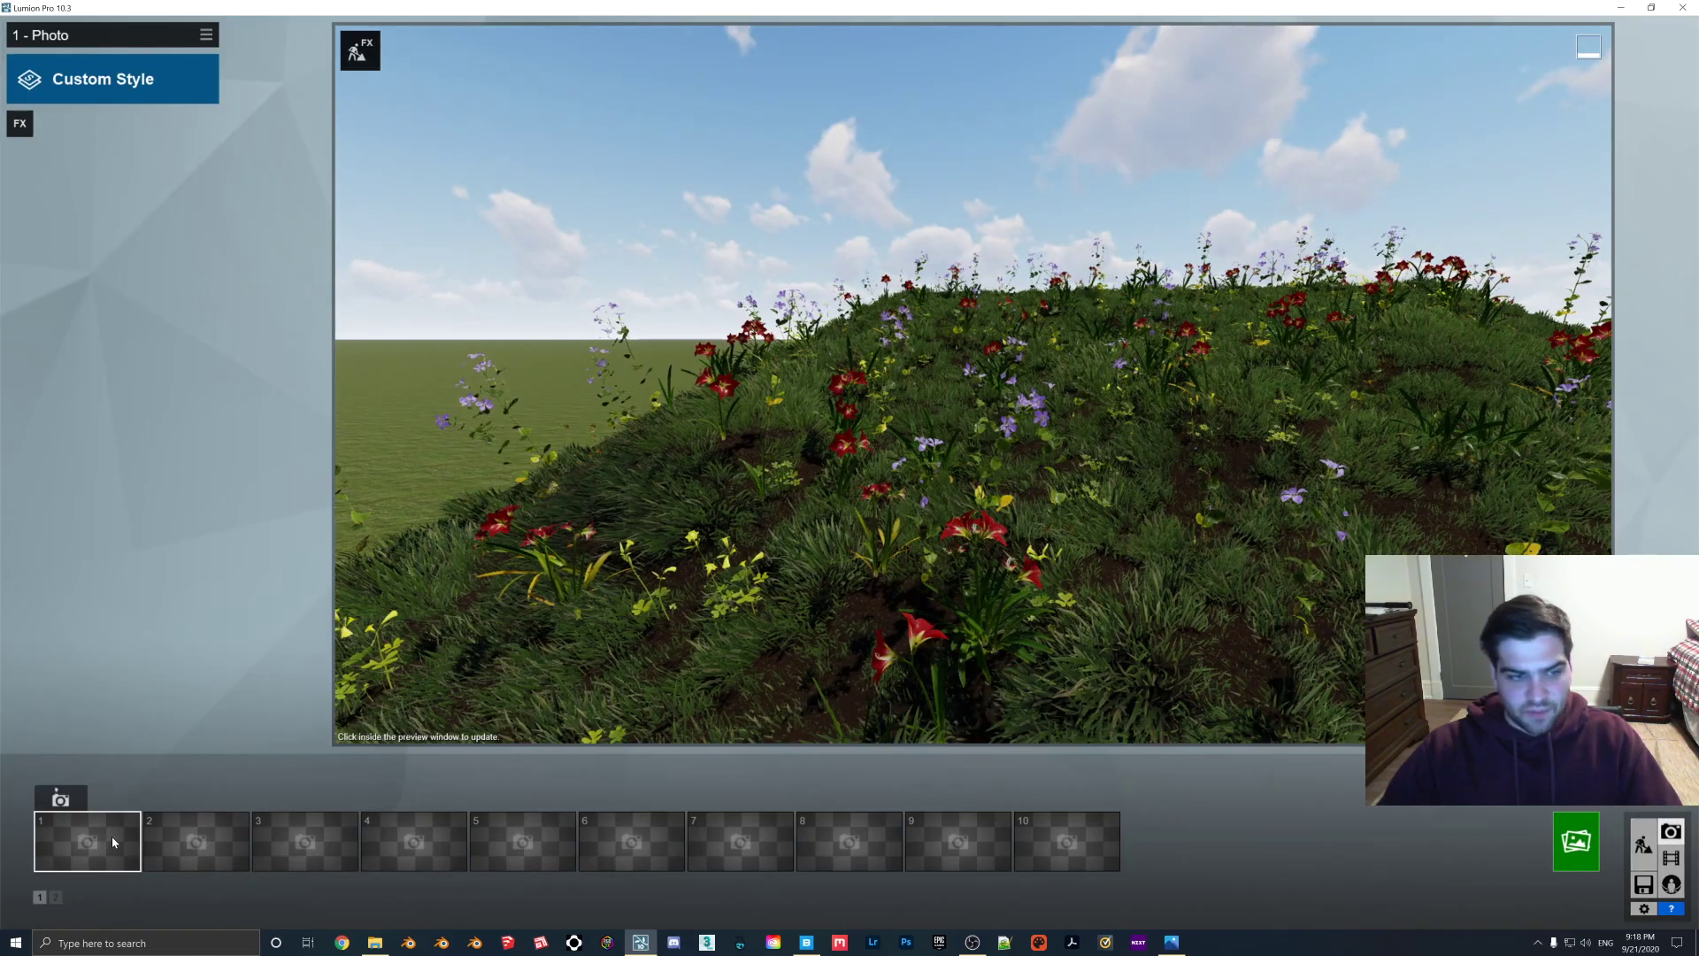
drag(819, 474, 1064, 568)
key(s)
key(w)
drag(857, 471, 942, 484)
scroll(945, 475, up, 5)
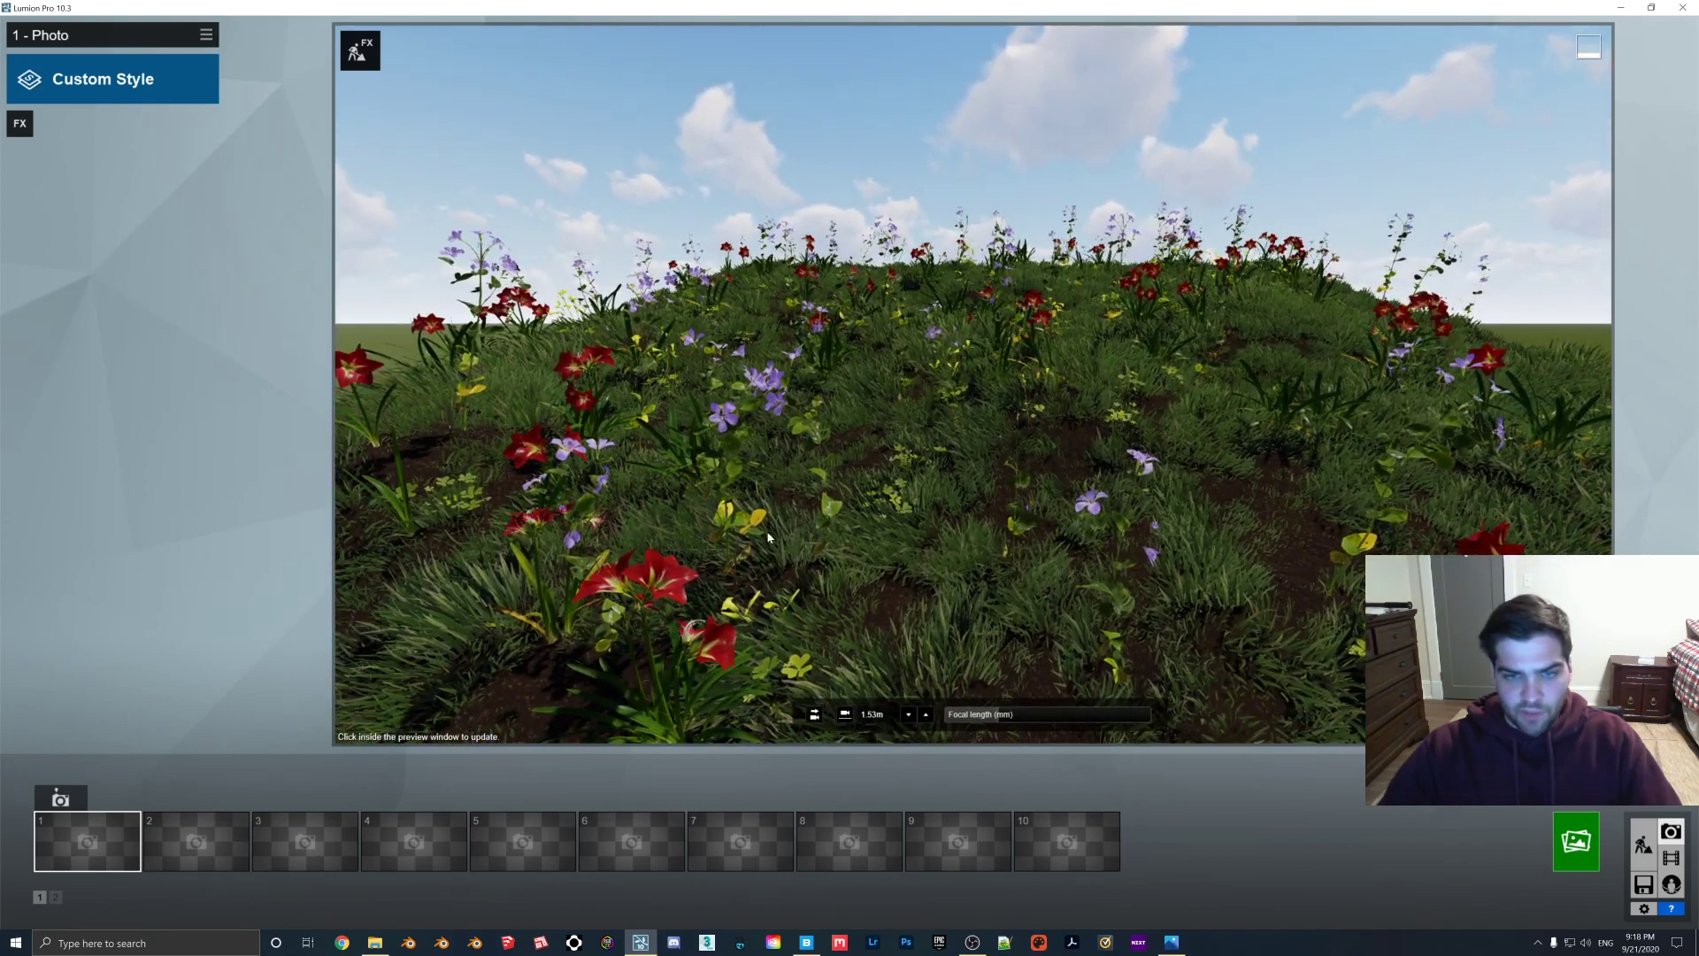
Apply the Realistic style preset to the photo of the hill.
click(159, 83)
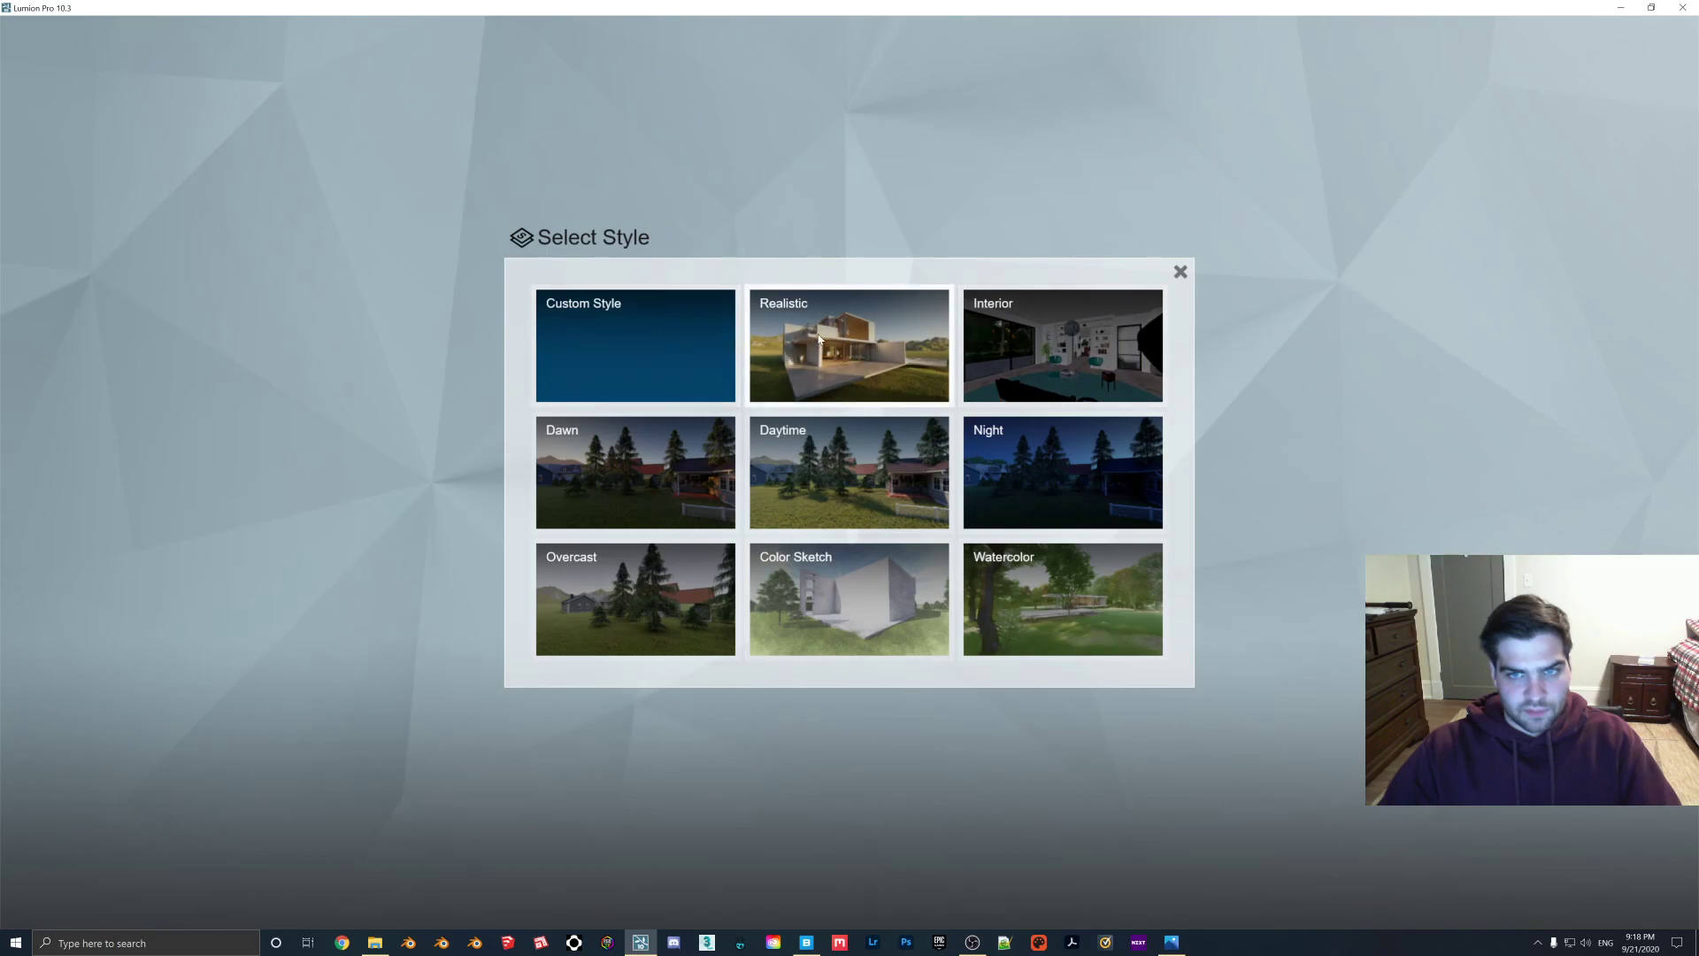
click(939, 430)
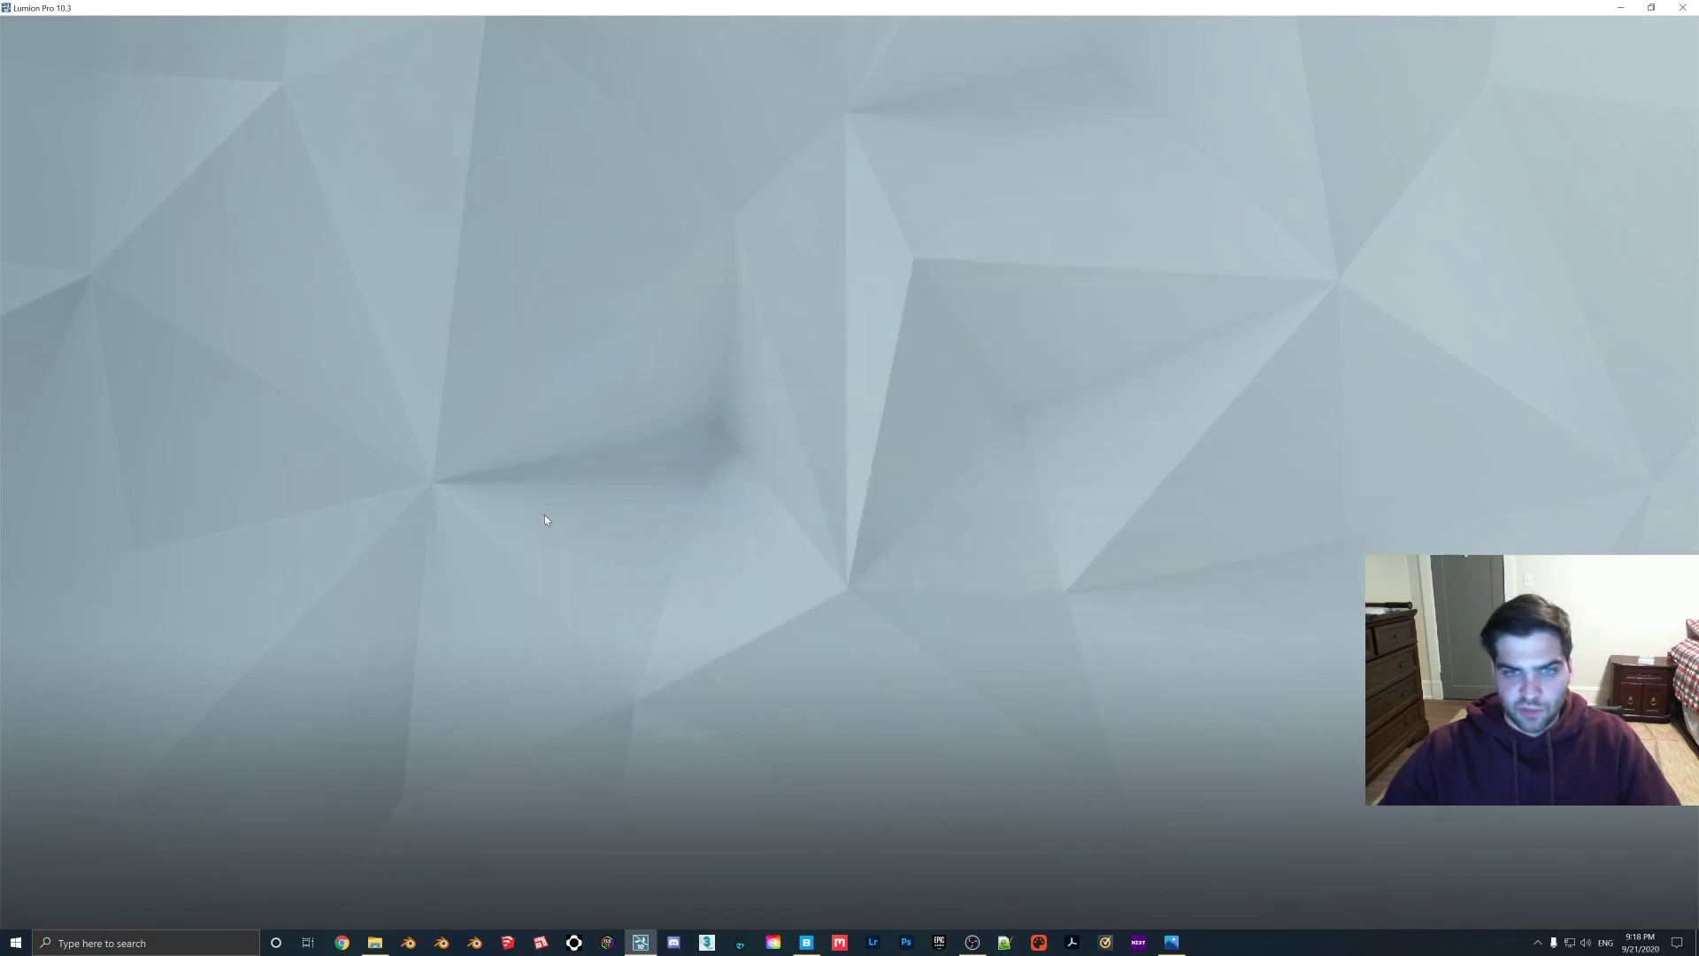
Move the photo camera closer to the flowering hill, turn it slightly and update the preview.
key(w)
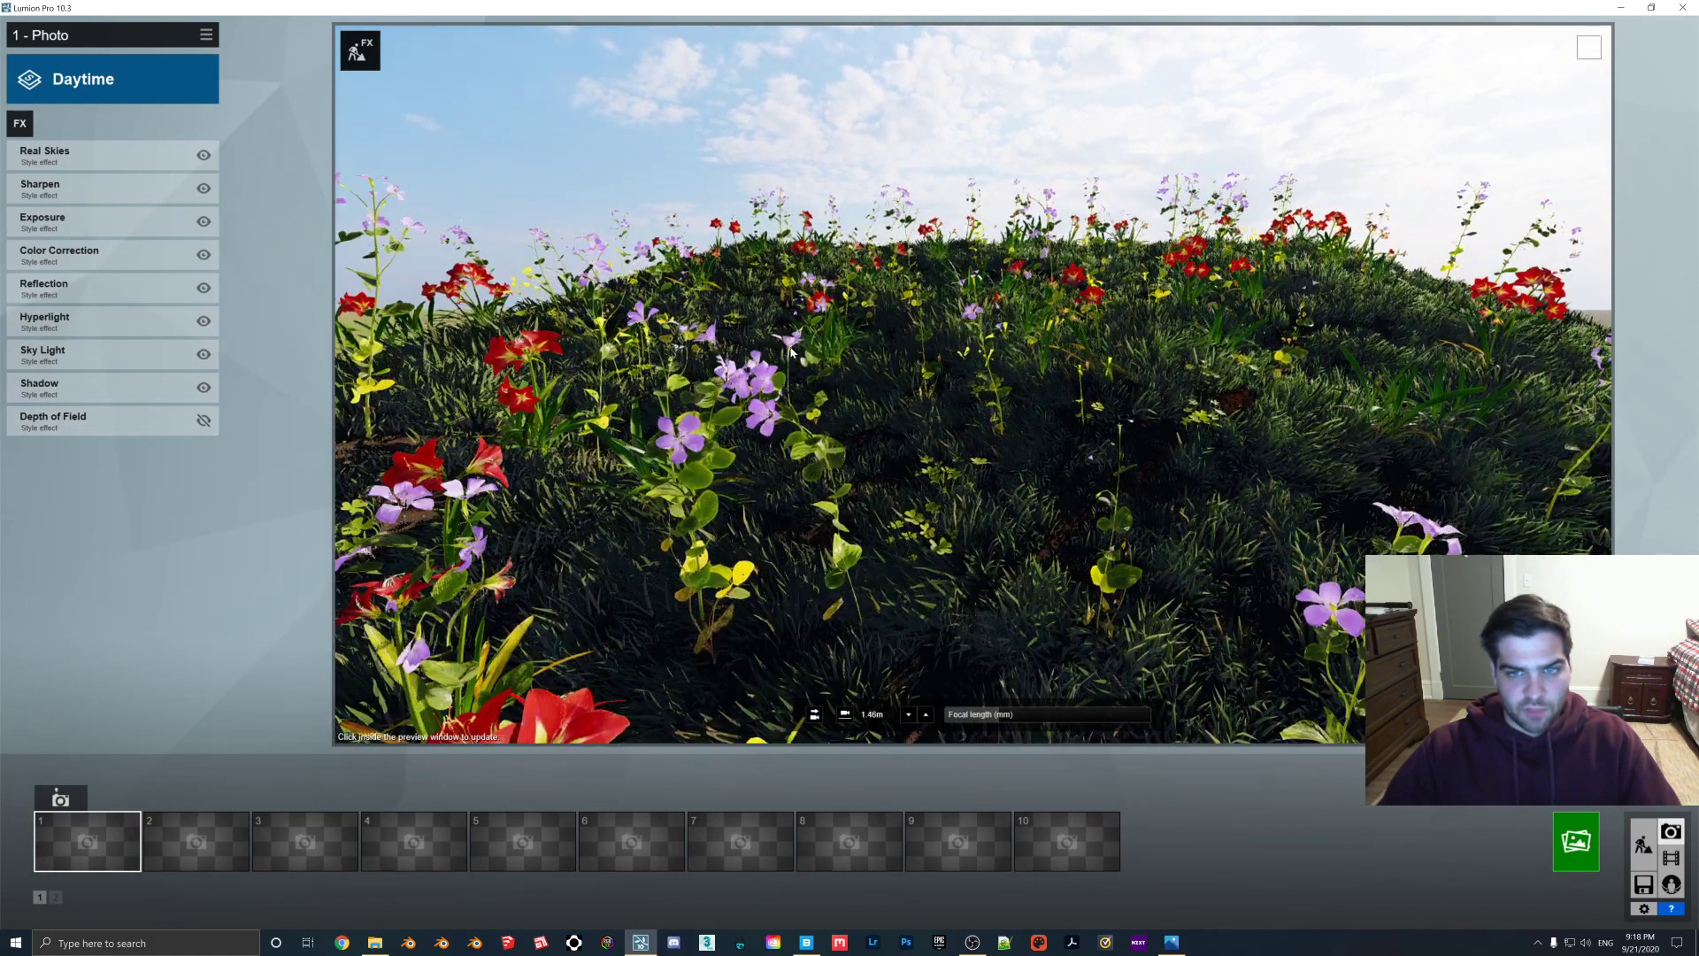
drag(830, 361, 854, 363)
click(853, 363)
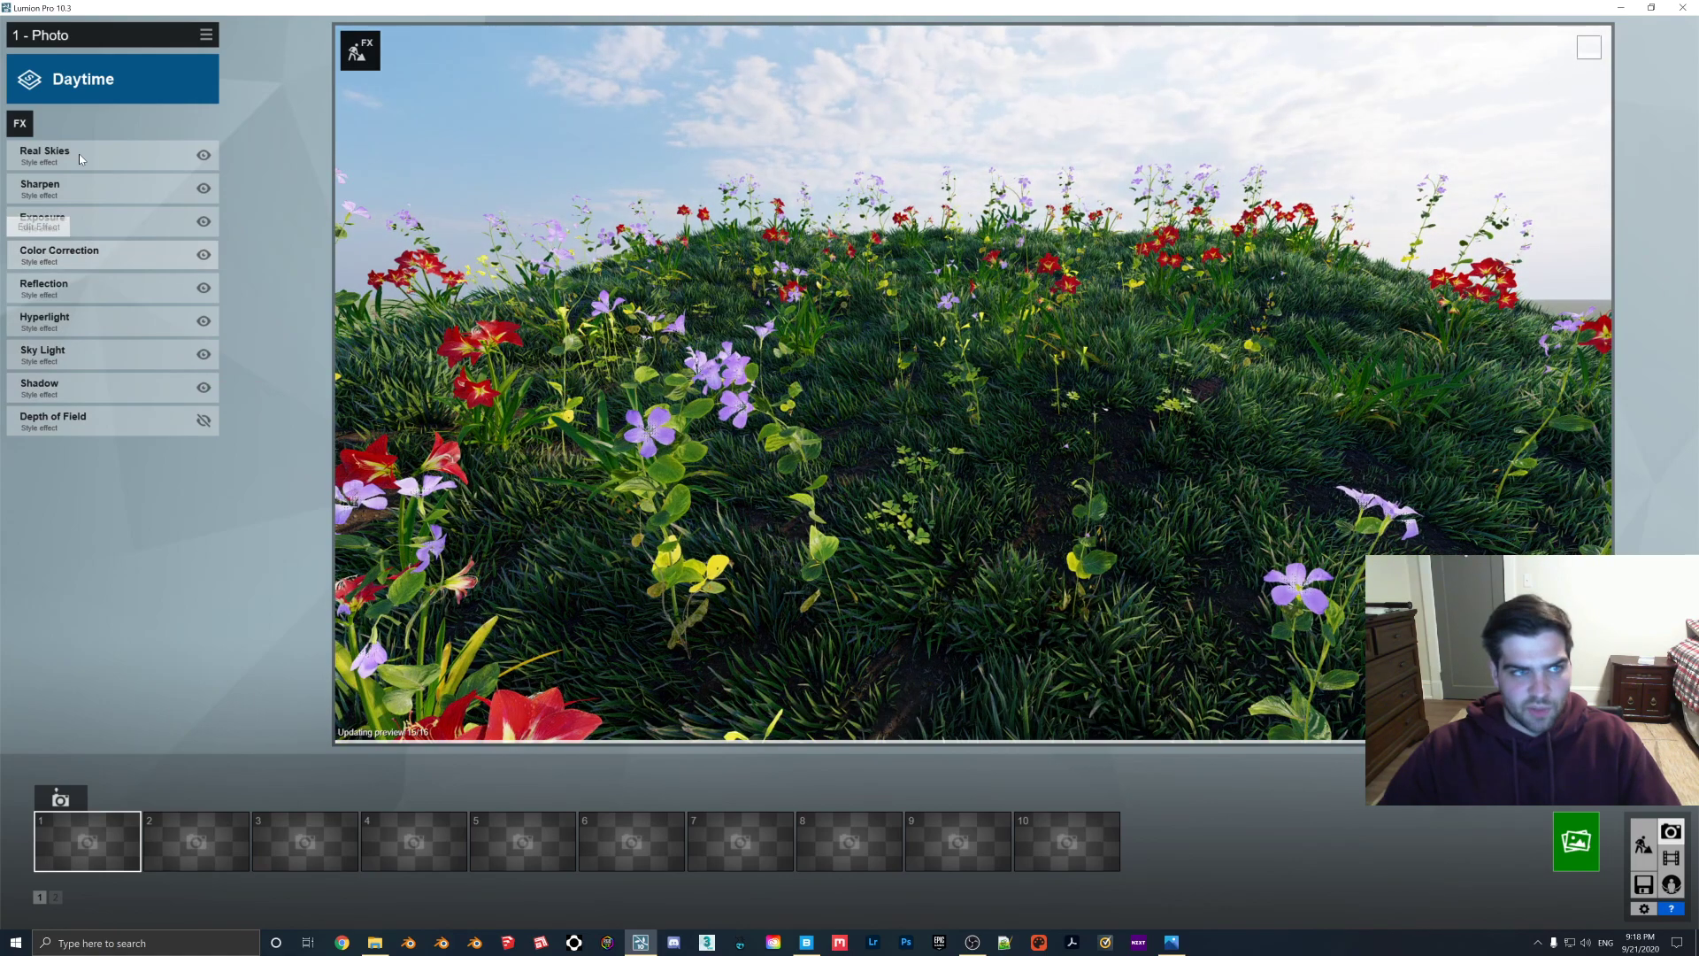
Set the Real Skies effect's brightness to 1.4 and pull the photo camera slightly back from the hill.
click(78, 154)
drag(131, 253, 151, 259)
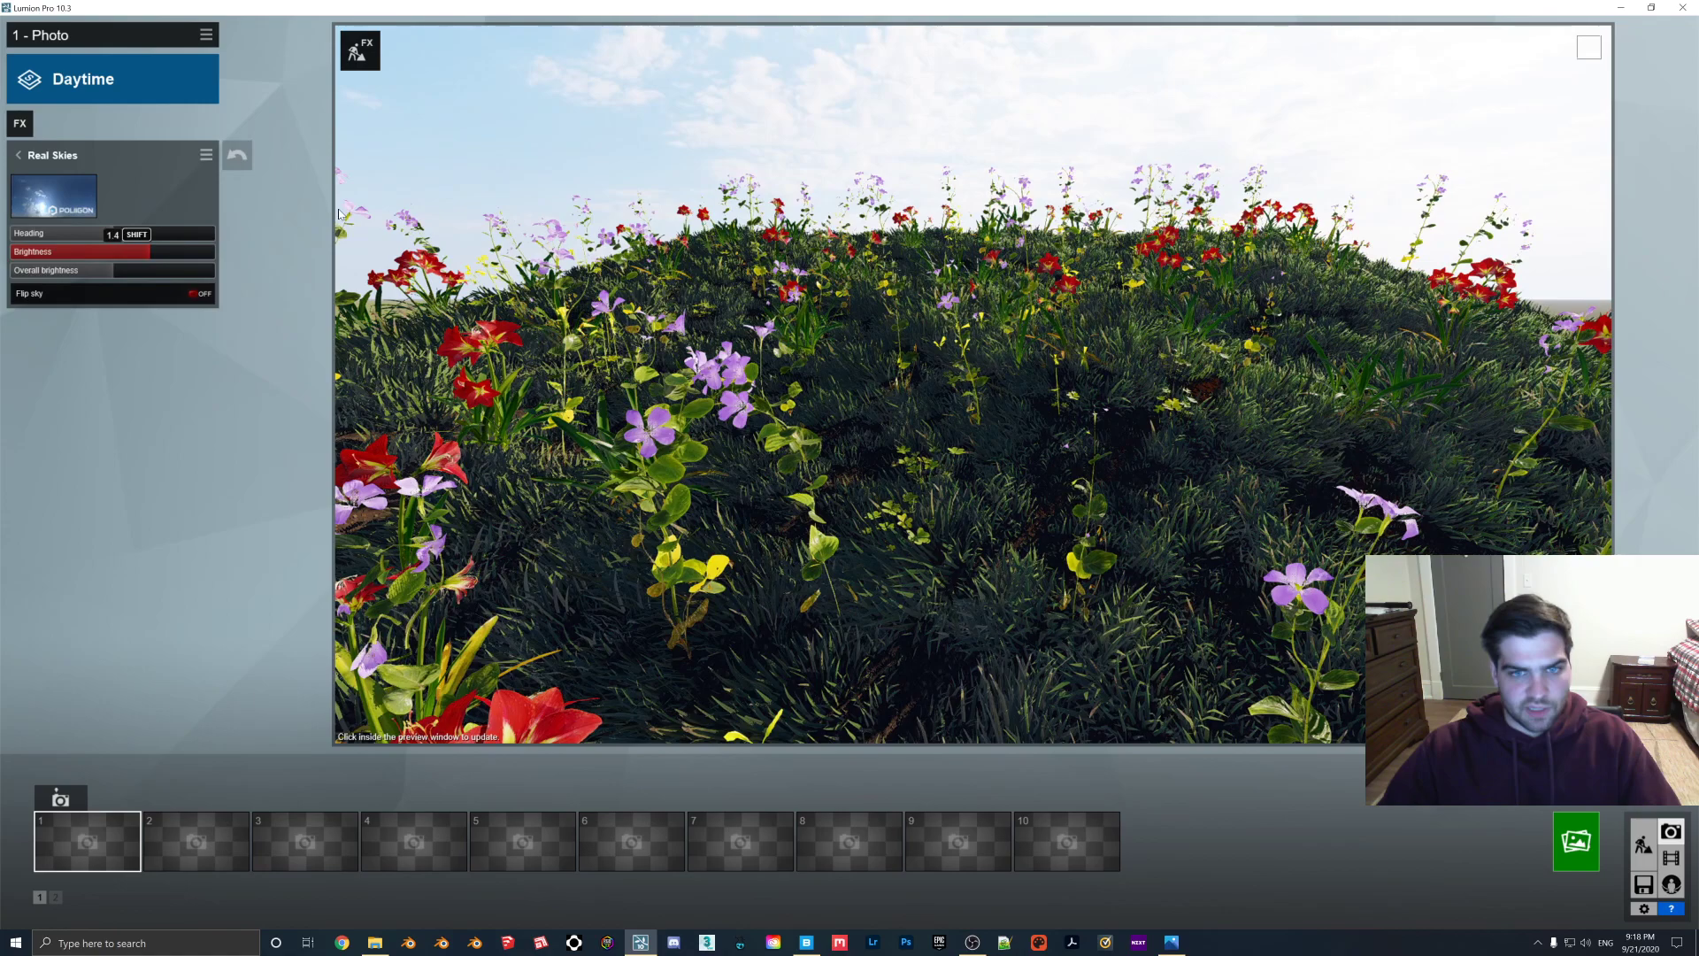
key(s)
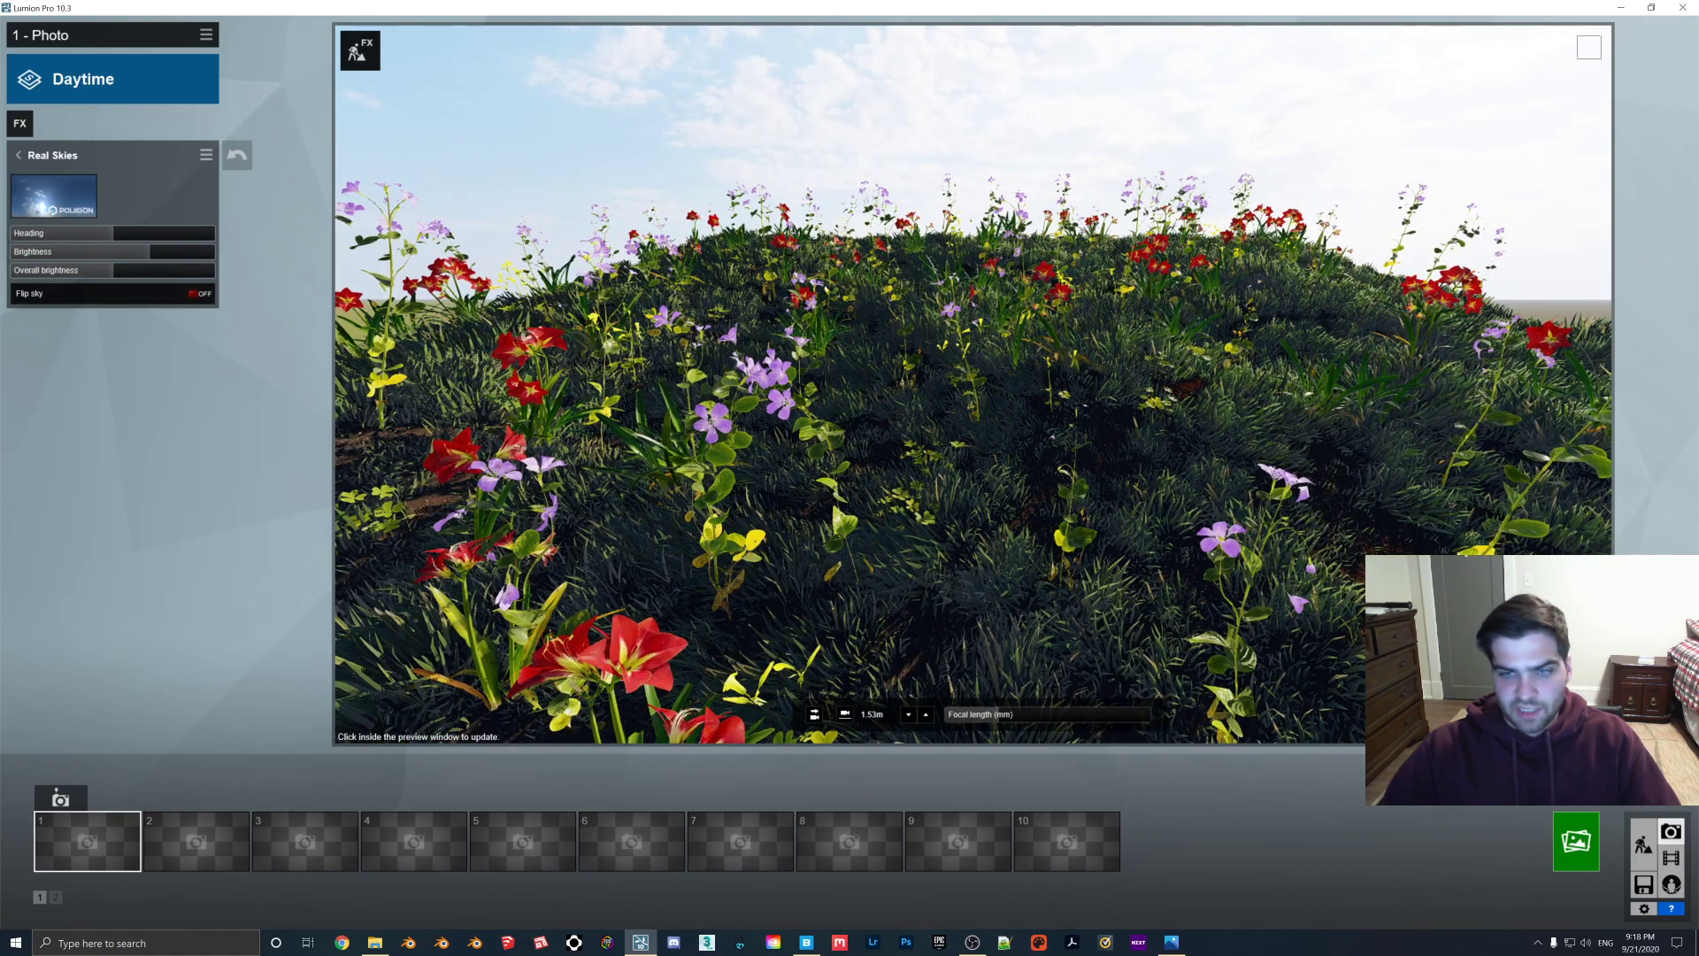
Render the current photo at Desktop resolution, 1920x1080, as a TGA file named a on the Desktop, and return to the photo editor.
click(1576, 840)
click(766, 646)
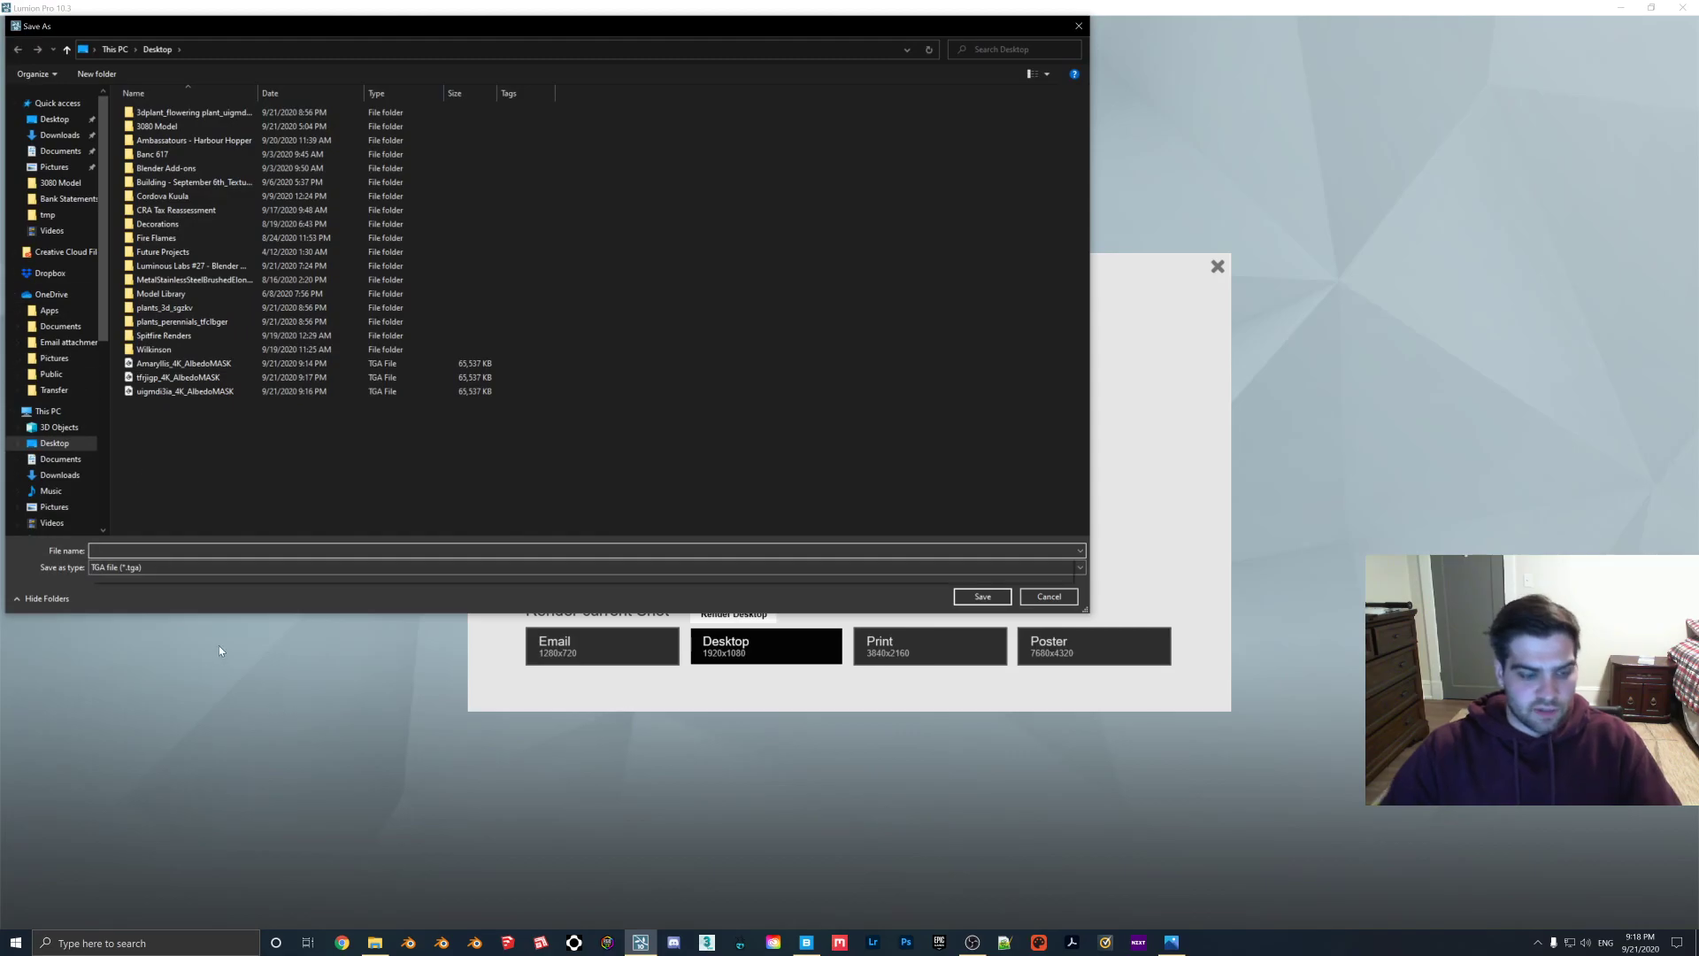
text(a)
key(Return)
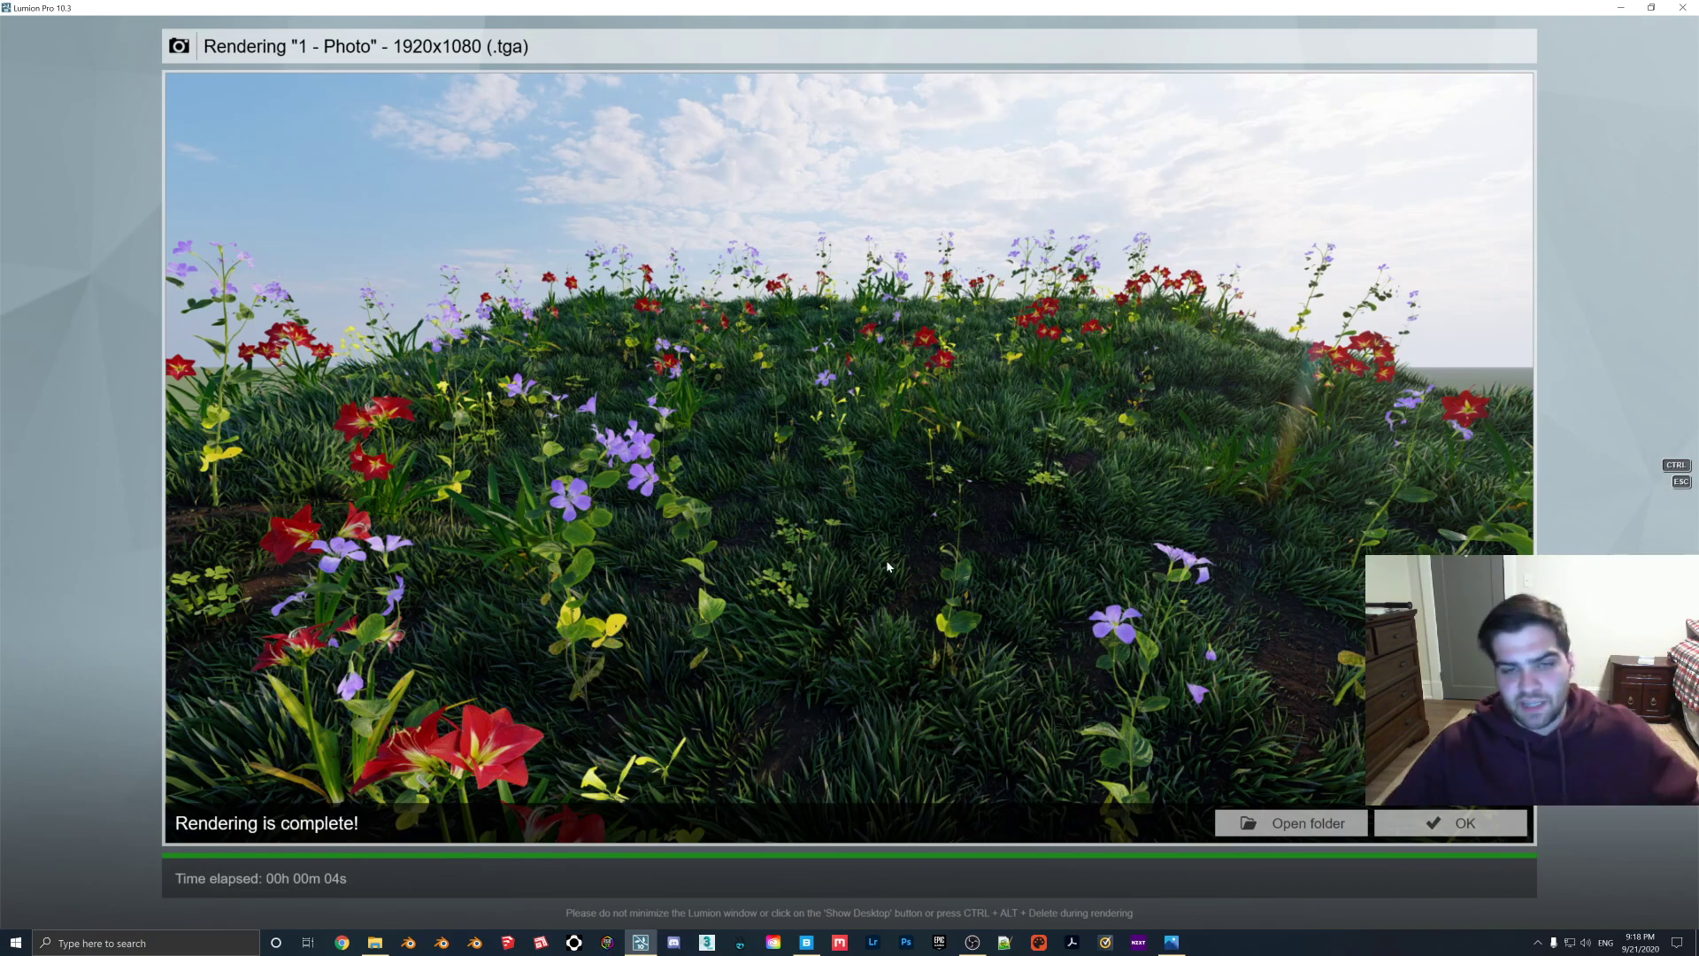
click(1432, 826)
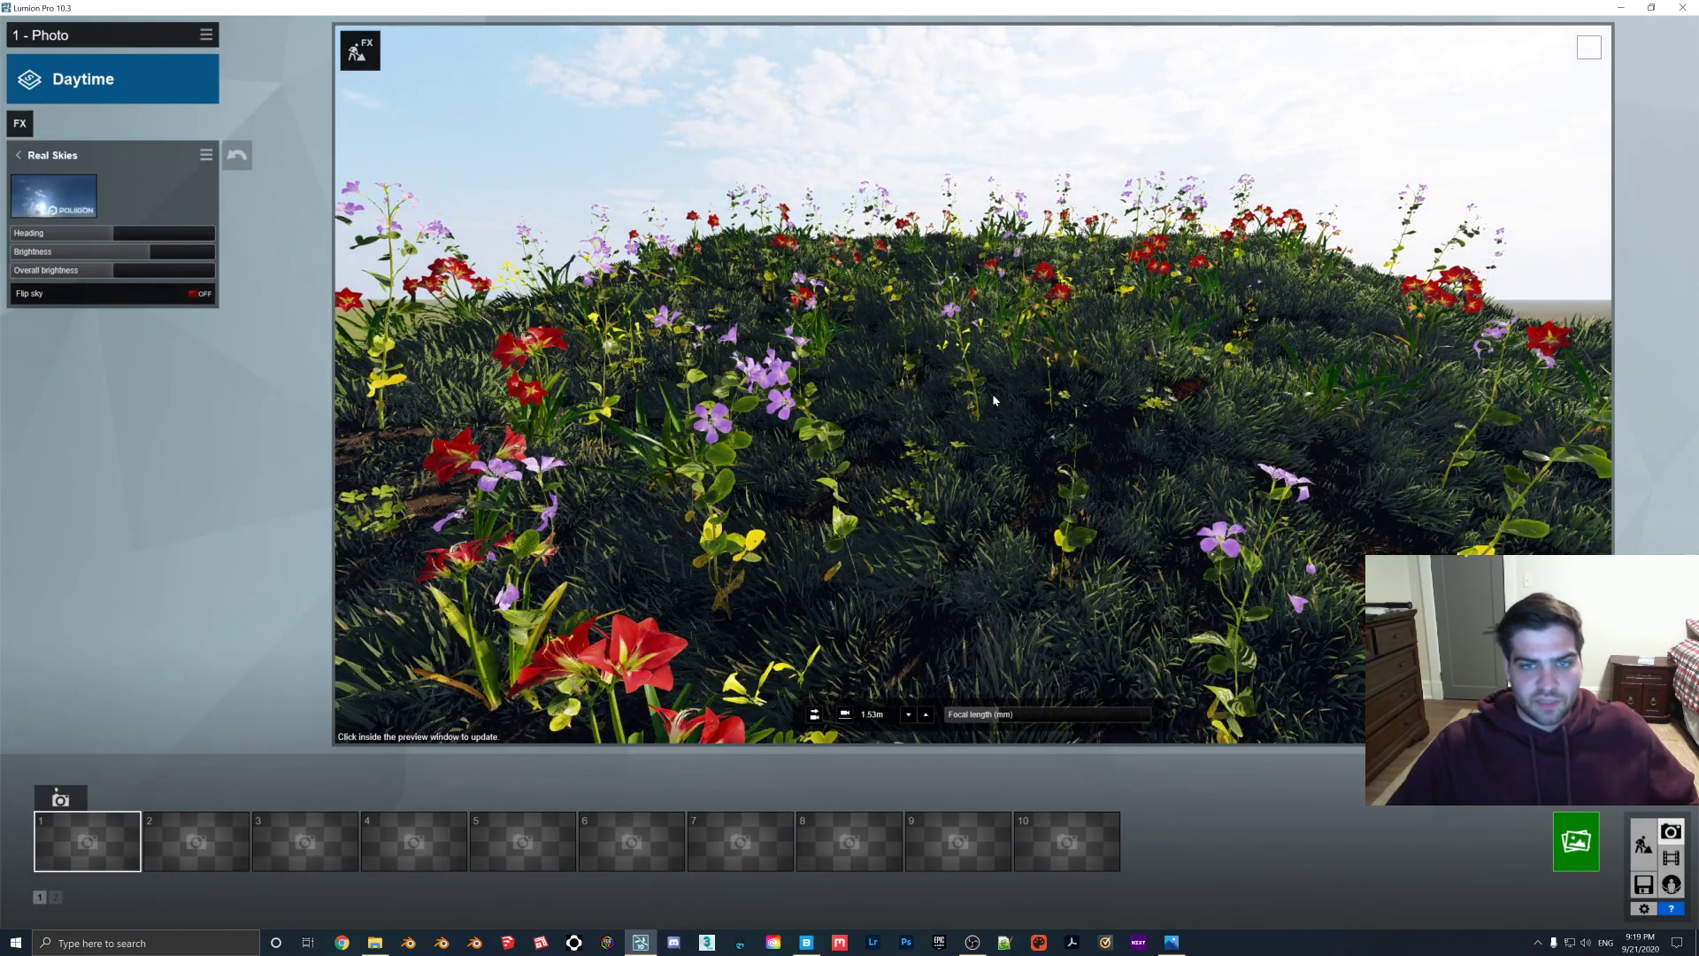